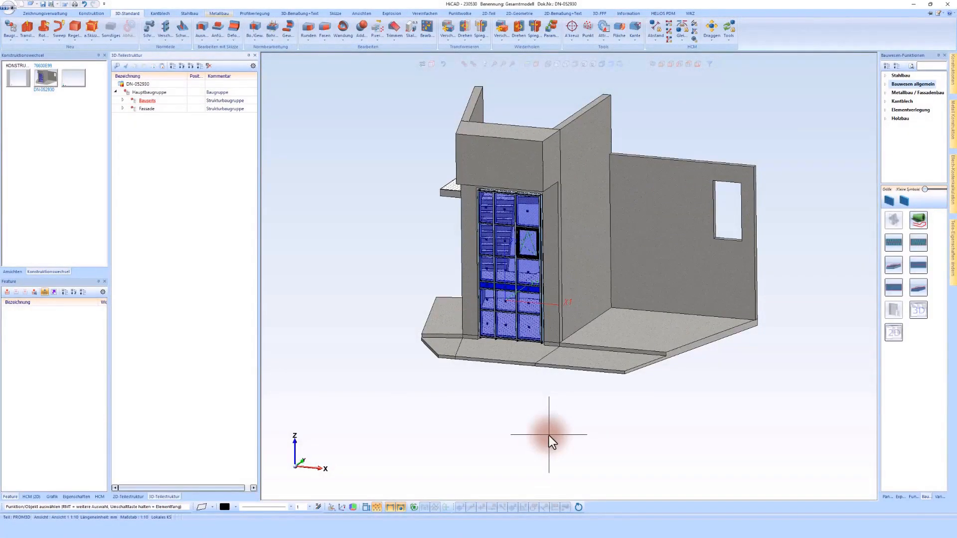
# Examine the façade and the surrounding walls and slabs from several angles
pyautogui.scroll(2, 548, 435)
pyautogui.moveTo(532, 360); pyautogui.dragTo(596, 368, button='middle')
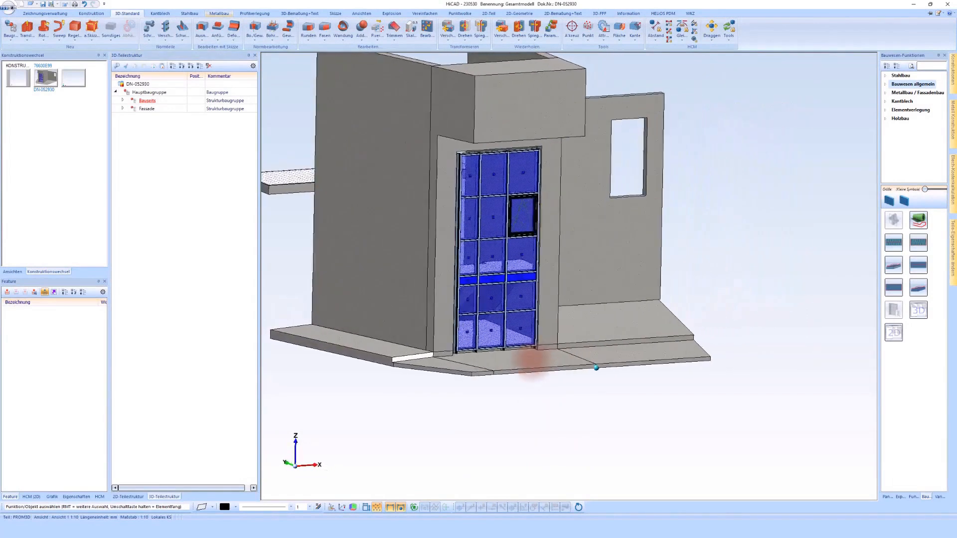
pyautogui.scroll(4, 532, 360)
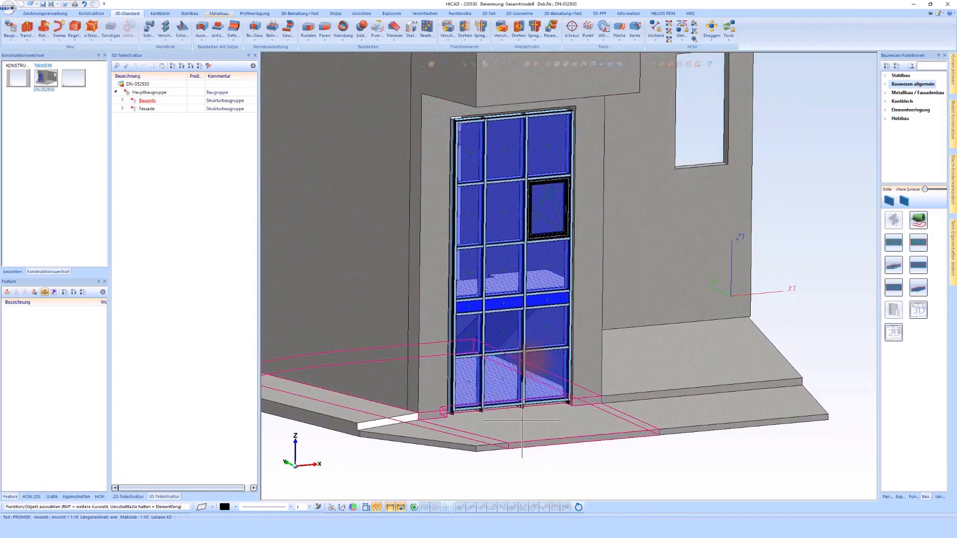
pyautogui.click(558, 407)
pyautogui.moveTo(558, 406); pyautogui.dragTo(462, 424, button='middle')
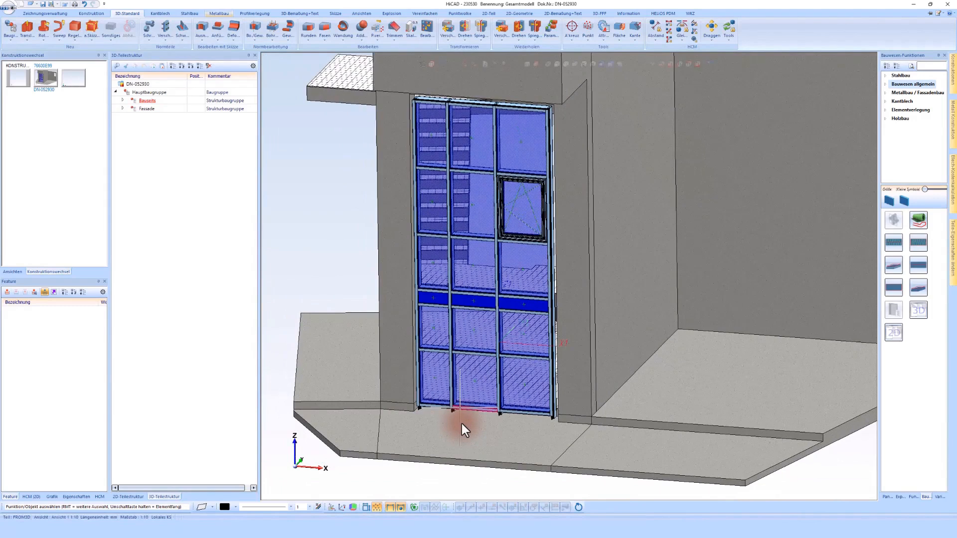
pyautogui.moveTo(462, 424); pyautogui.dragTo(462, 424, button='middle')
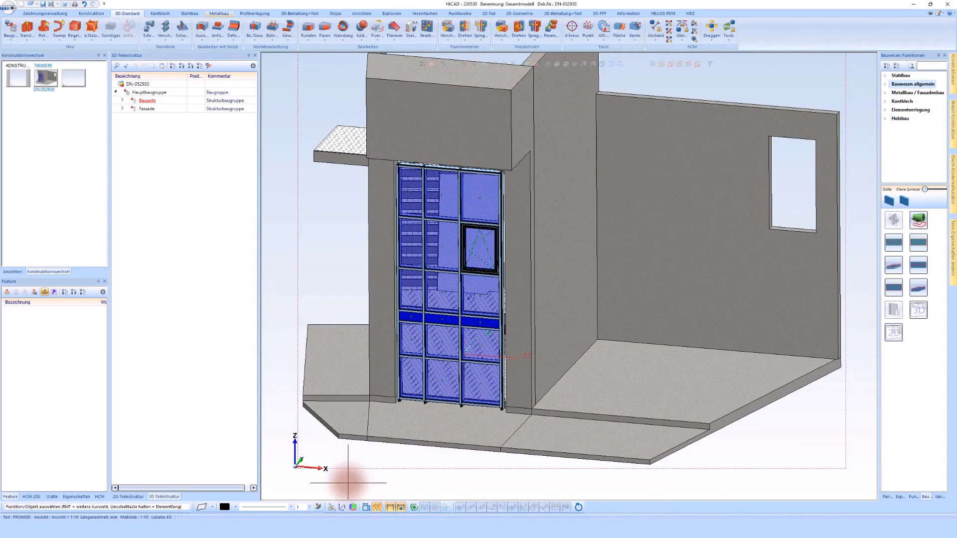
pyautogui.moveTo(348, 482); pyautogui.dragTo(348, 484, button='middle')
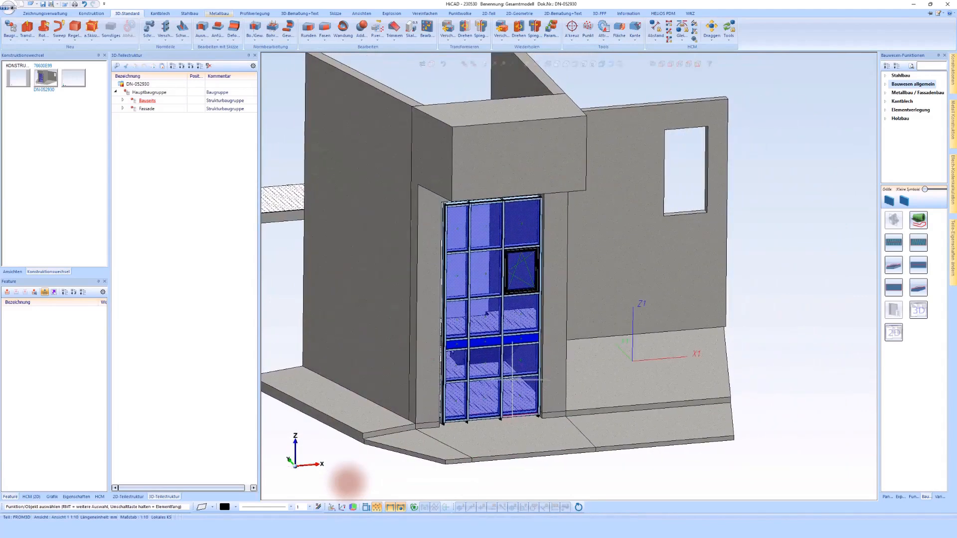
# Start a new section view from the front view and sketch a horizontal section line across the façade at mid-height
pyautogui.click(671, 64)
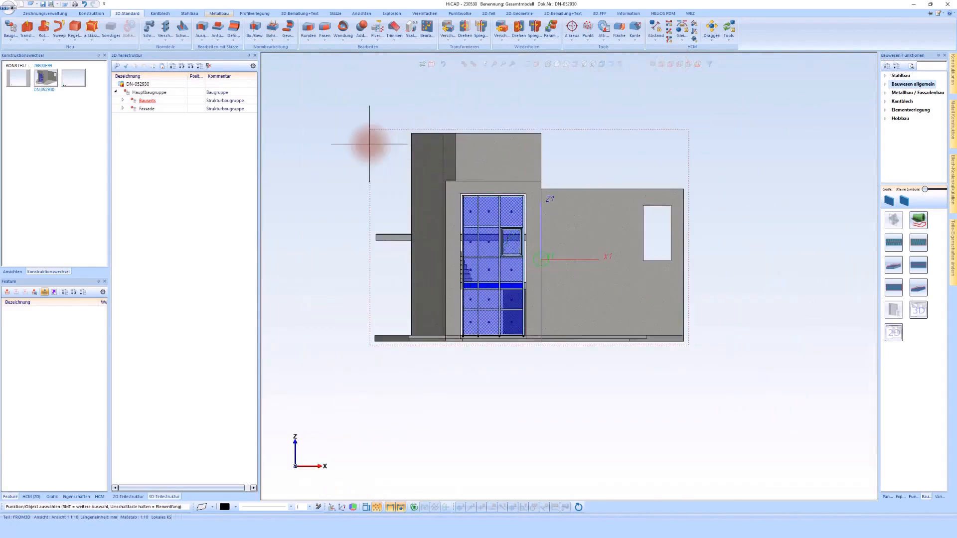
pyautogui.rightClick(369, 142)
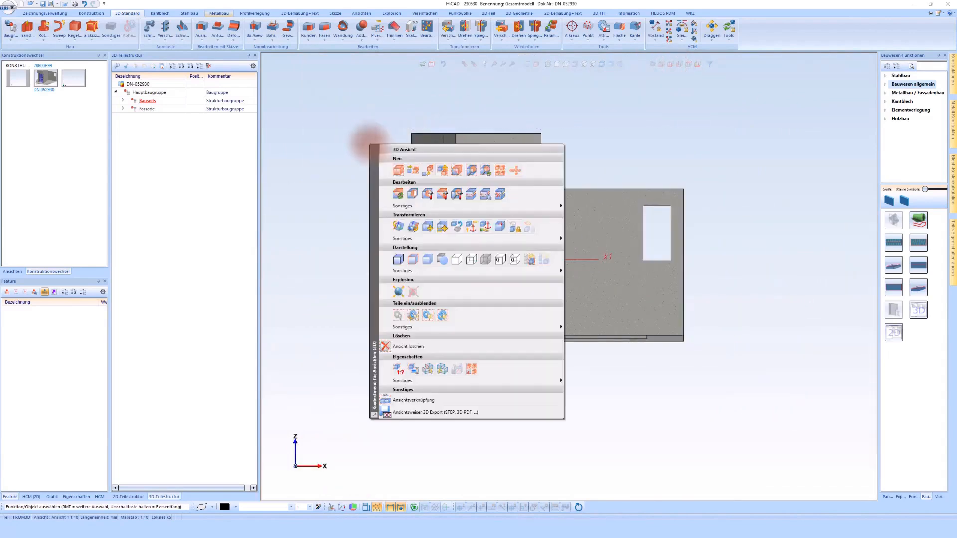
pyautogui.click(456, 175)
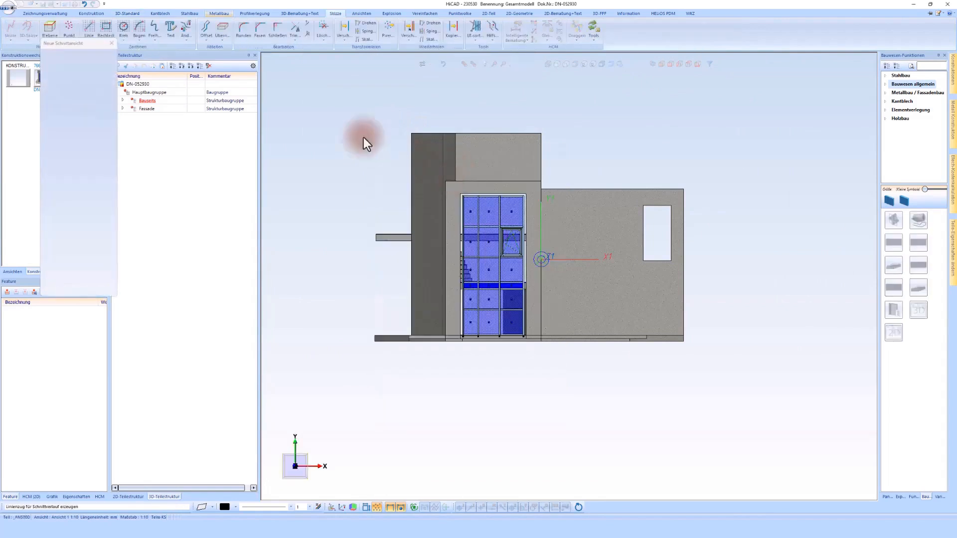
pyautogui.click(91, 27)
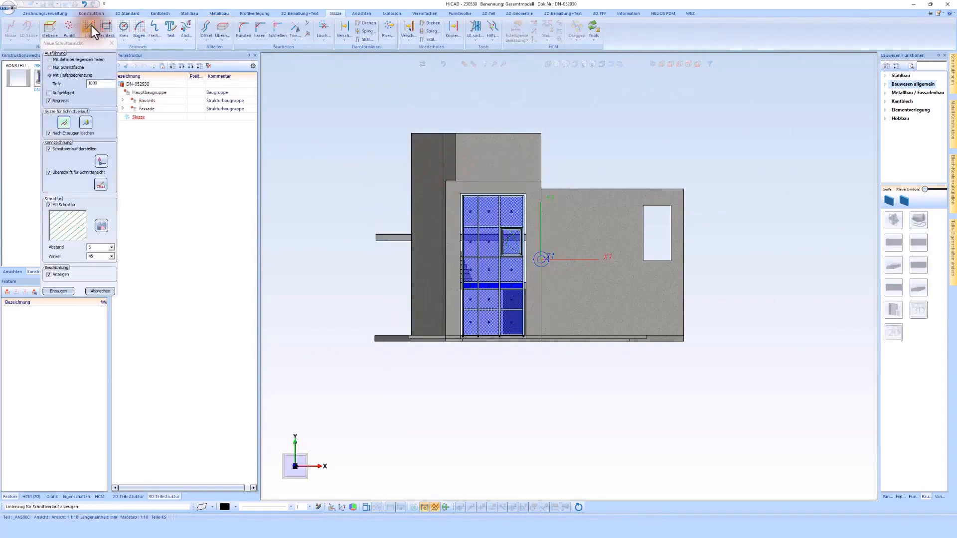
pyautogui.scroll(4, 437, 275)
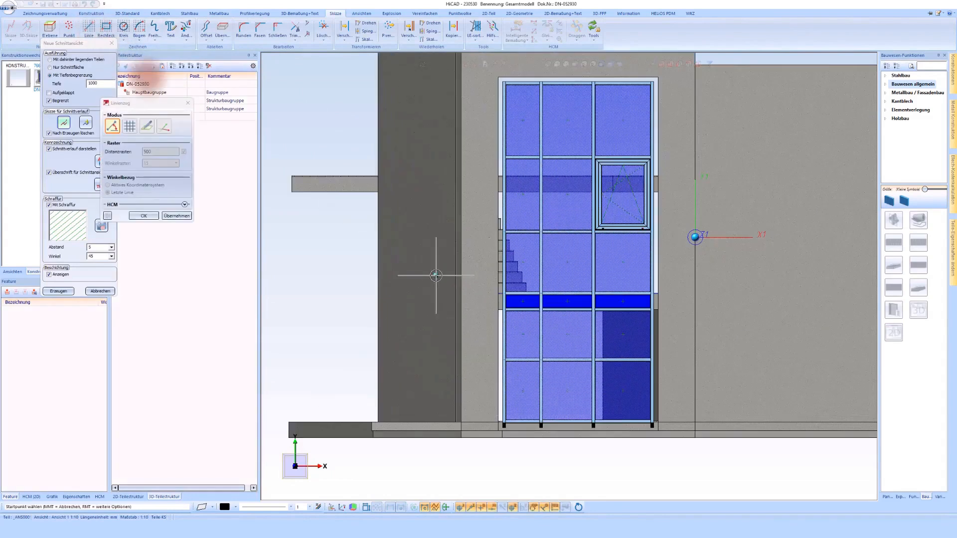
pyautogui.click(361, 281)
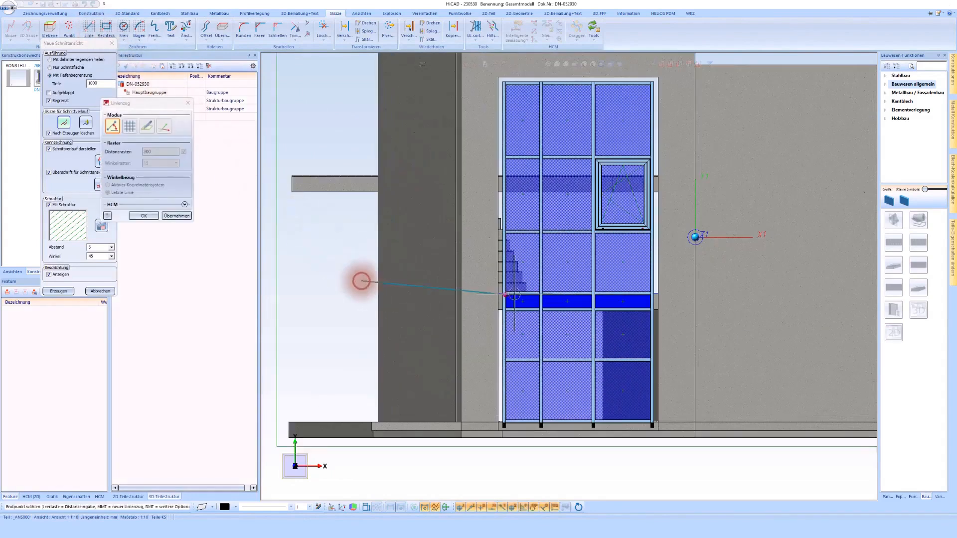
pyautogui.click(741, 278)
pyautogui.middleClick(363, 240)
pyautogui.click(143, 216)
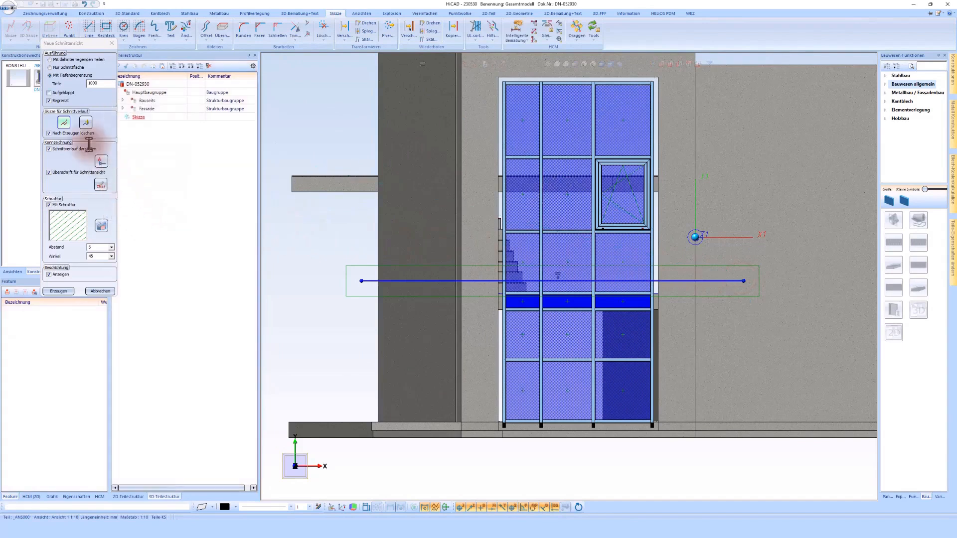
# Turn off the Begrenzt option, generate the section with a depth of 1000, and place it below the front view
pyautogui.click(59, 100)
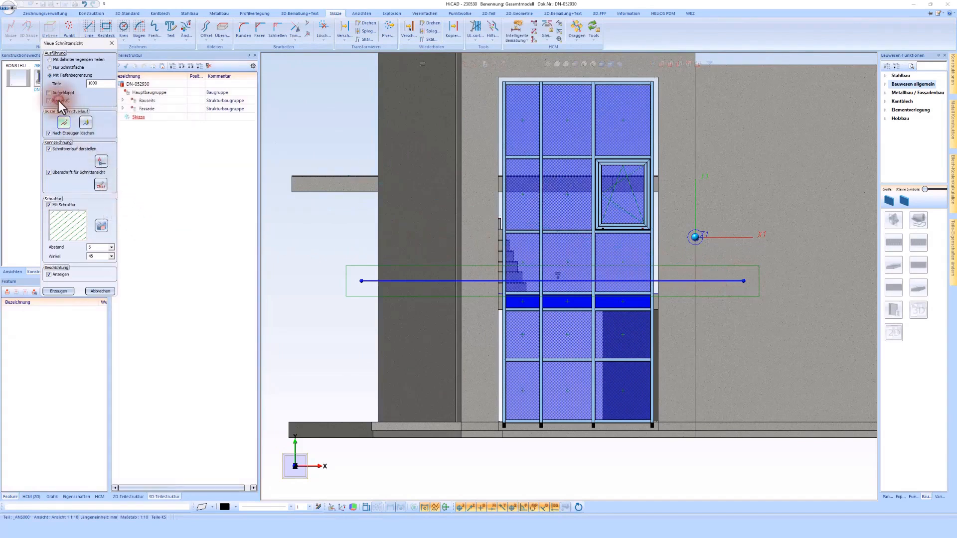
pyautogui.click(59, 291)
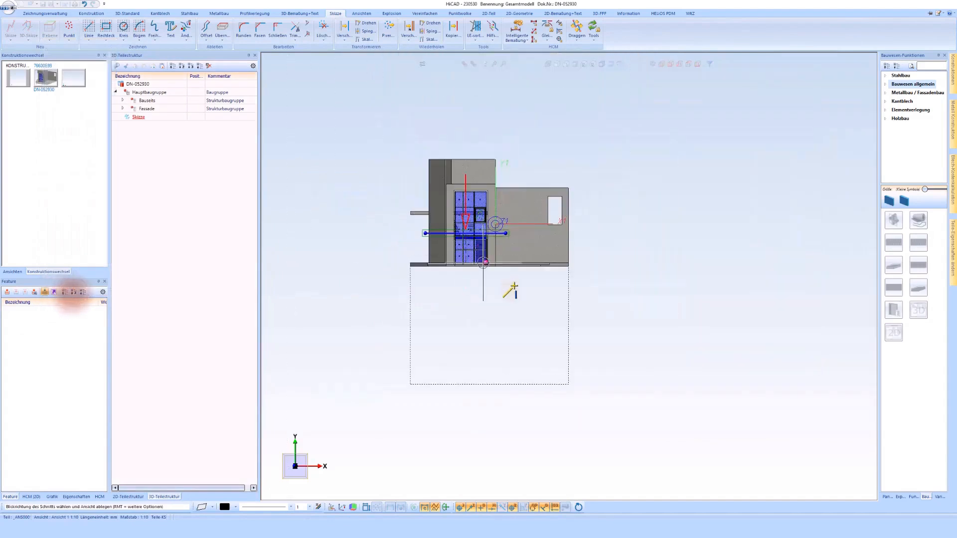
pyautogui.click(490, 328)
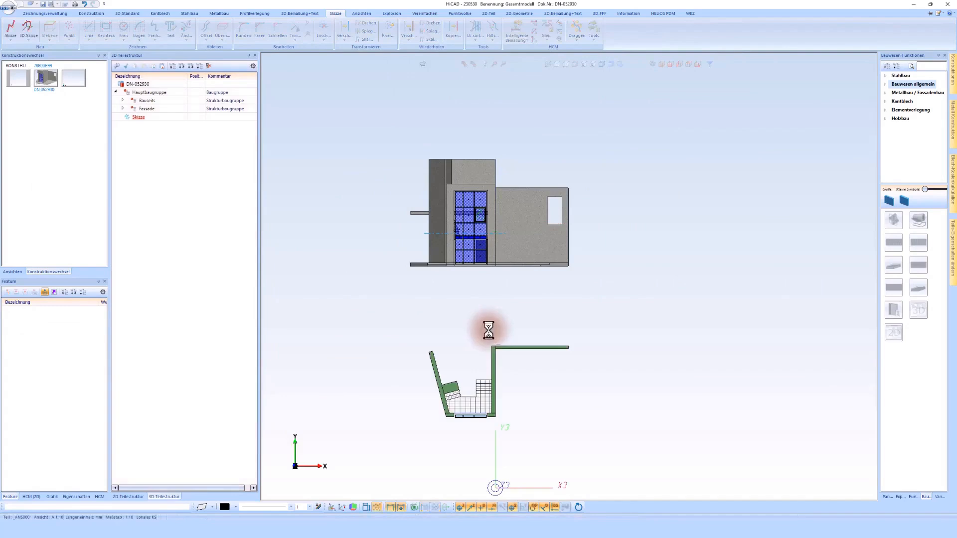
# Display the section view as unshaded lines with hatching and inspect the façade's wall connections
pyautogui.click(462, 420)
pyautogui.scroll(5, 462, 421)
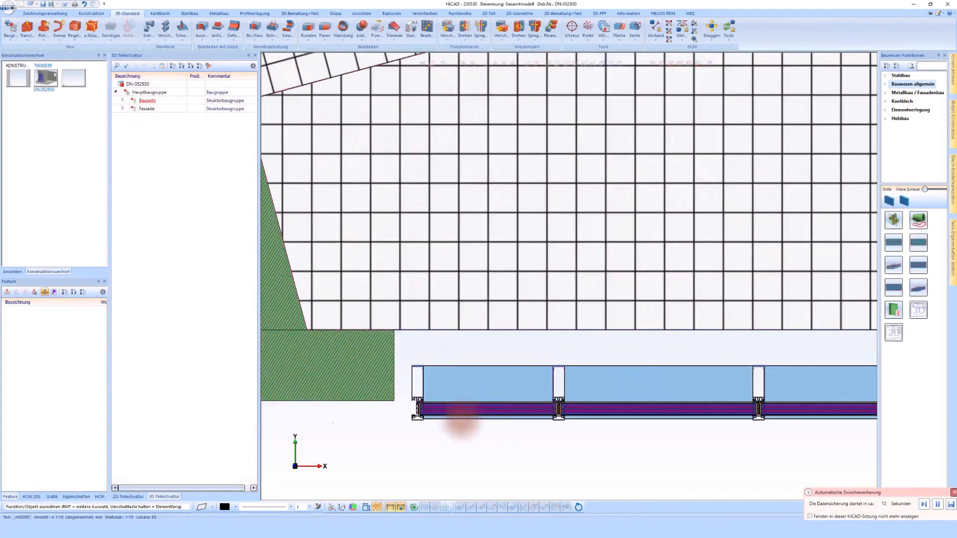
pyautogui.click(552, 64)
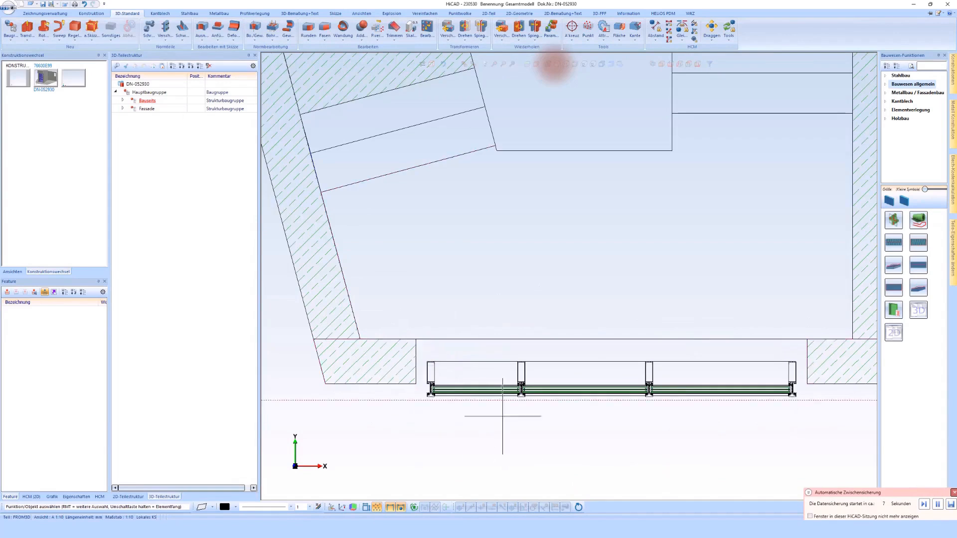
pyautogui.scroll(-1, 395, 341)
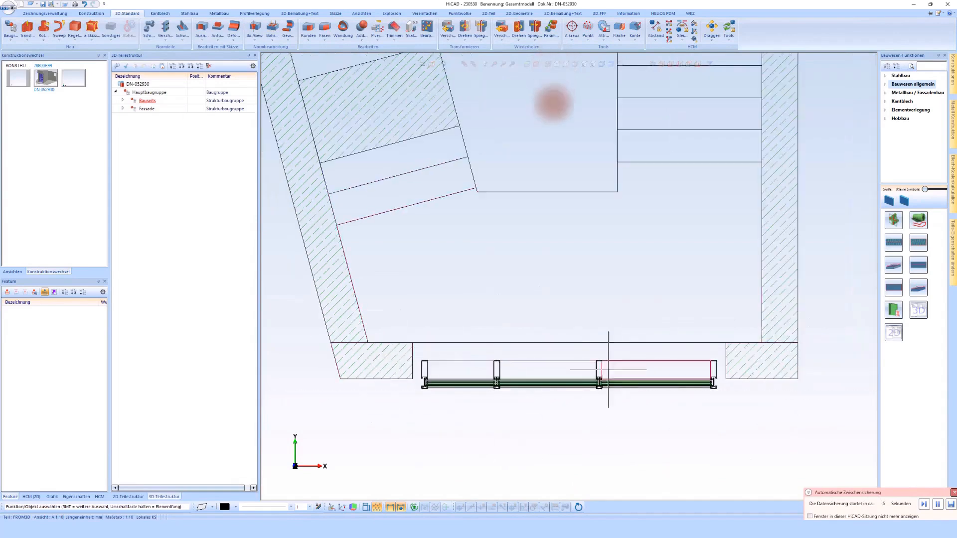
pyautogui.scroll(-2, 601, 374)
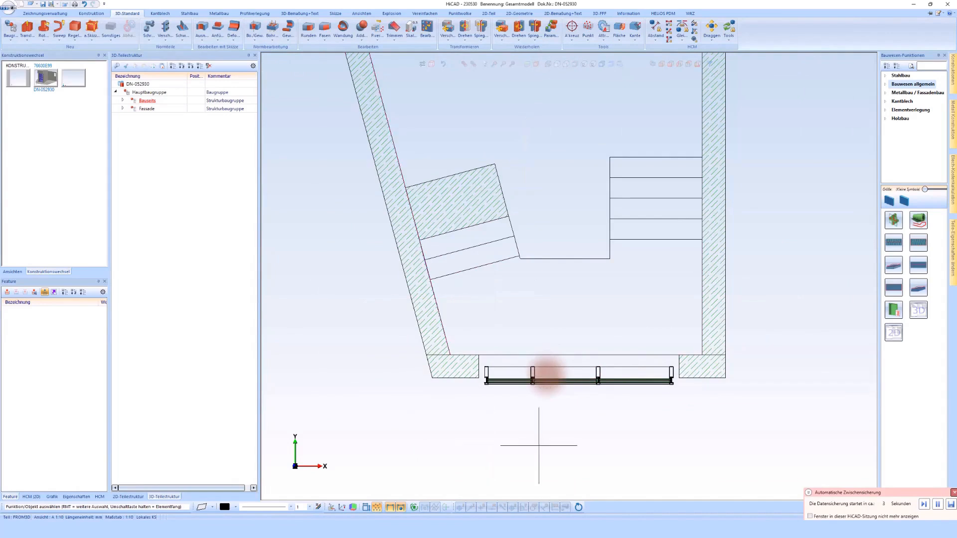
pyautogui.scroll(-3, 541, 352)
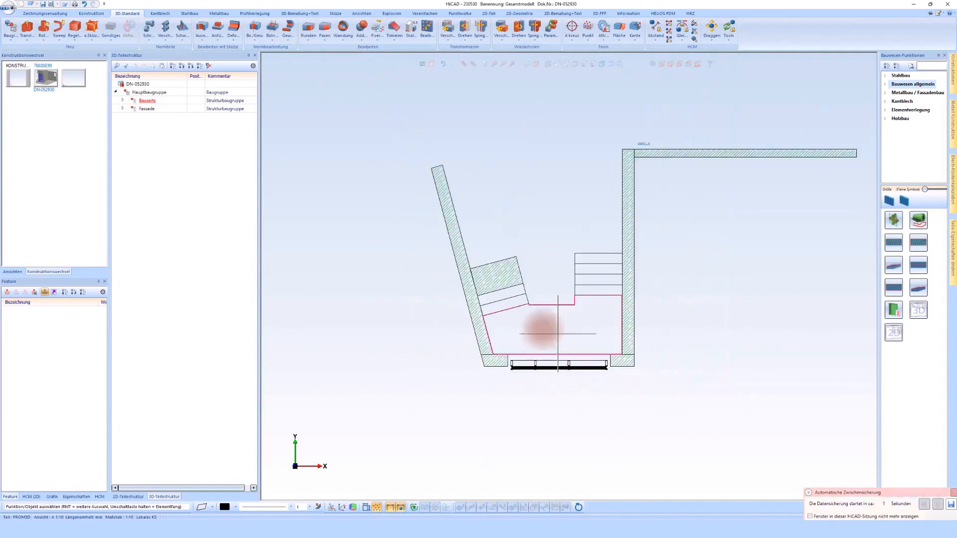
# Delete the section view
pyautogui.rightClick(525, 137)
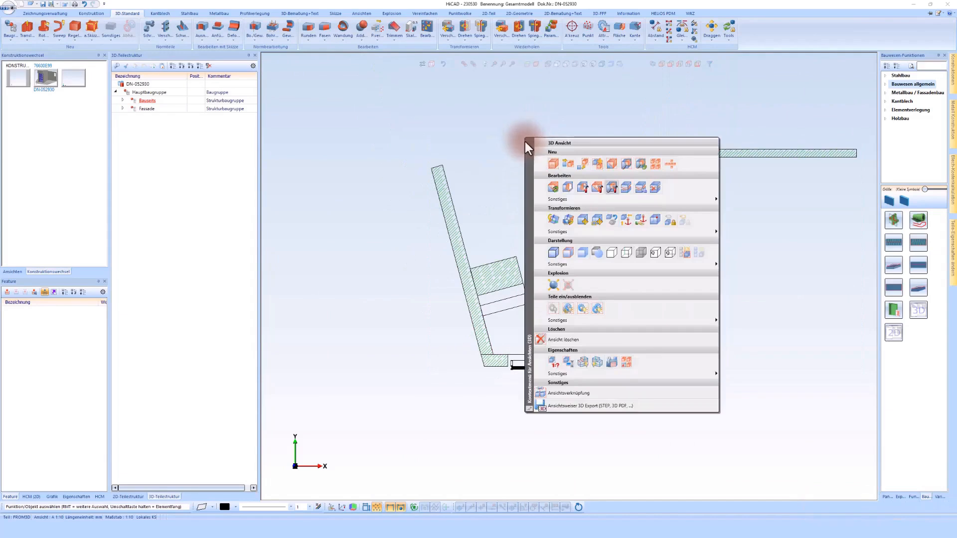
pyautogui.click(556, 342)
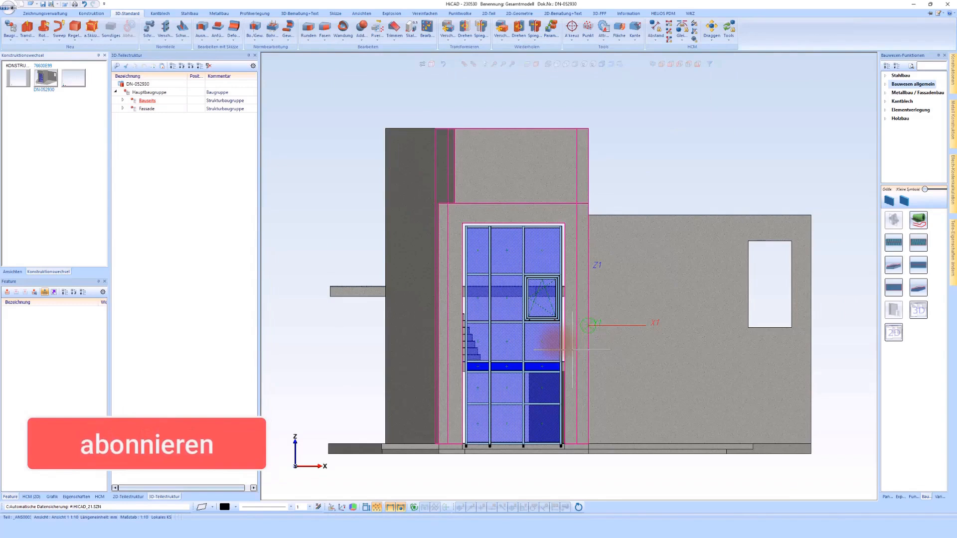
# Switch to HELiOS Desktop, refresh the project tree, and view the Gesamtmodell document in project 230530
pyautogui.moveTo(132, 528)
pyautogui.click(127, 492)
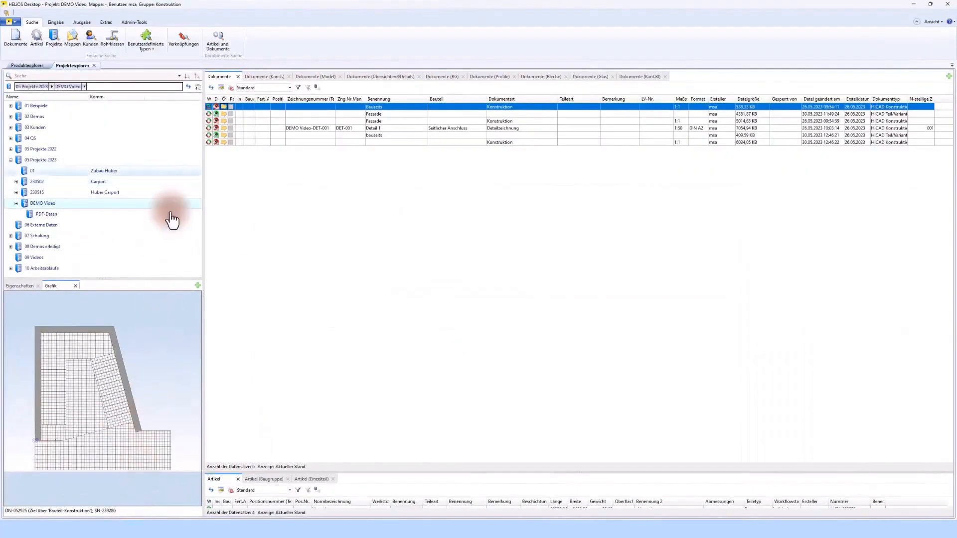
pyautogui.click(188, 87)
pyautogui.click(15, 215)
pyautogui.click(31, 203)
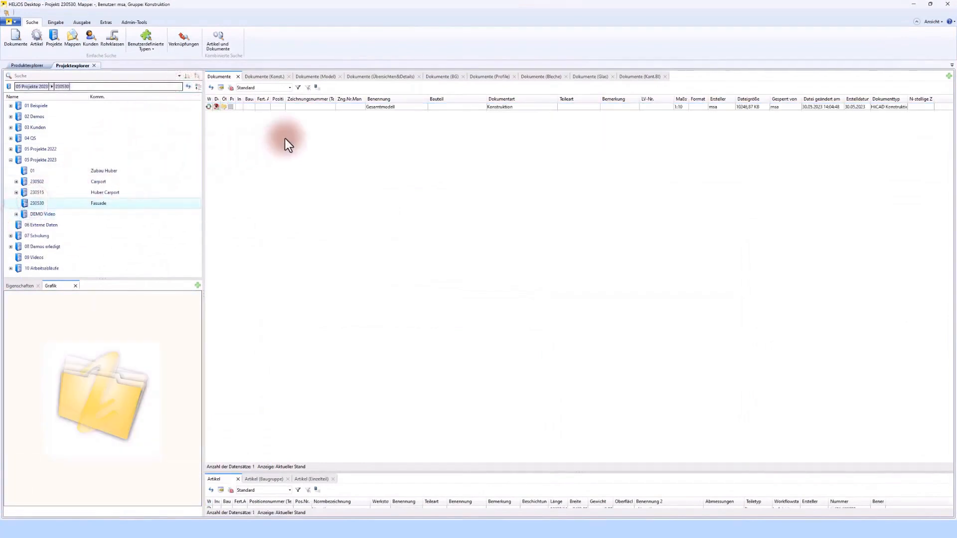
pyautogui.click(399, 108)
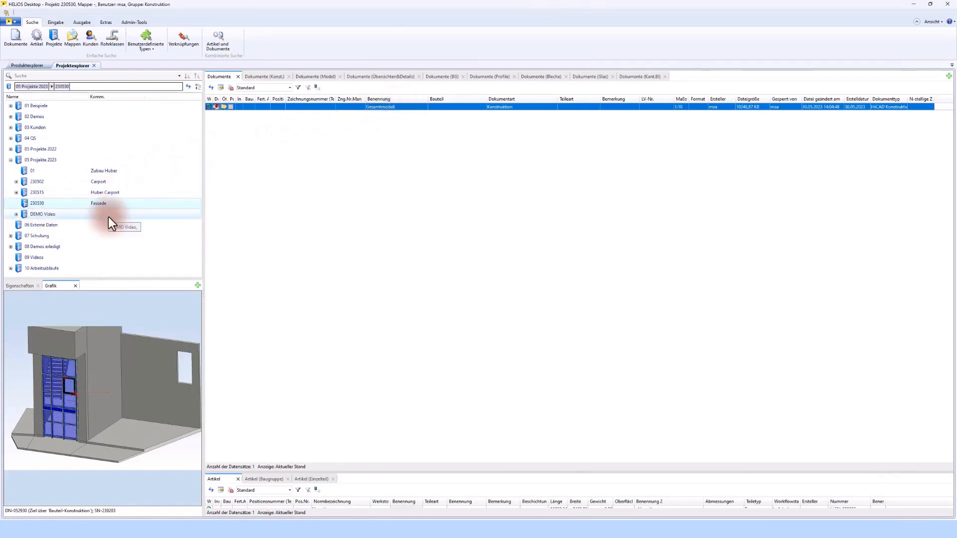
# Return to HiCAD and activate the world coordinate system
pyautogui.click(143, 529)
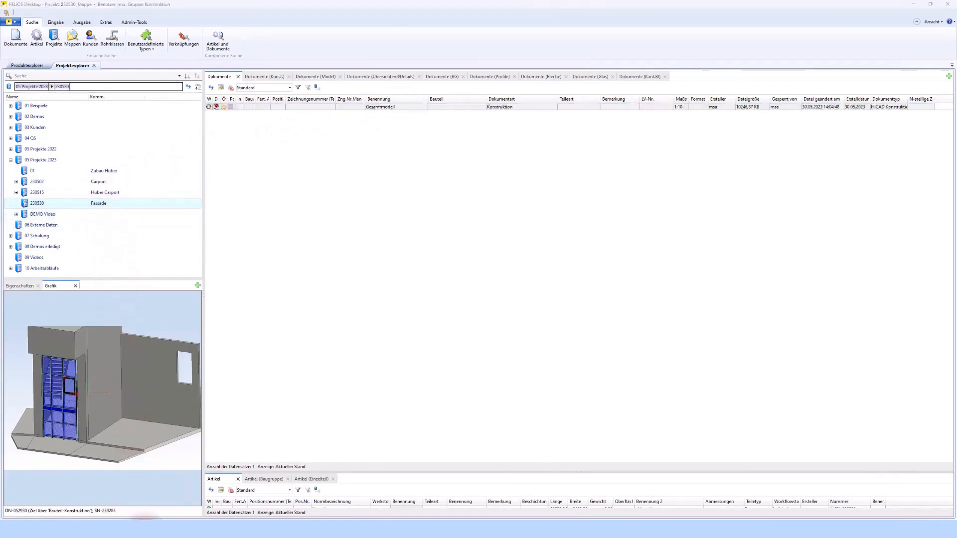
pyautogui.scroll(-3, 560, 229)
pyautogui.moveTo(560, 225); pyautogui.dragTo(561, 246, button='middle')
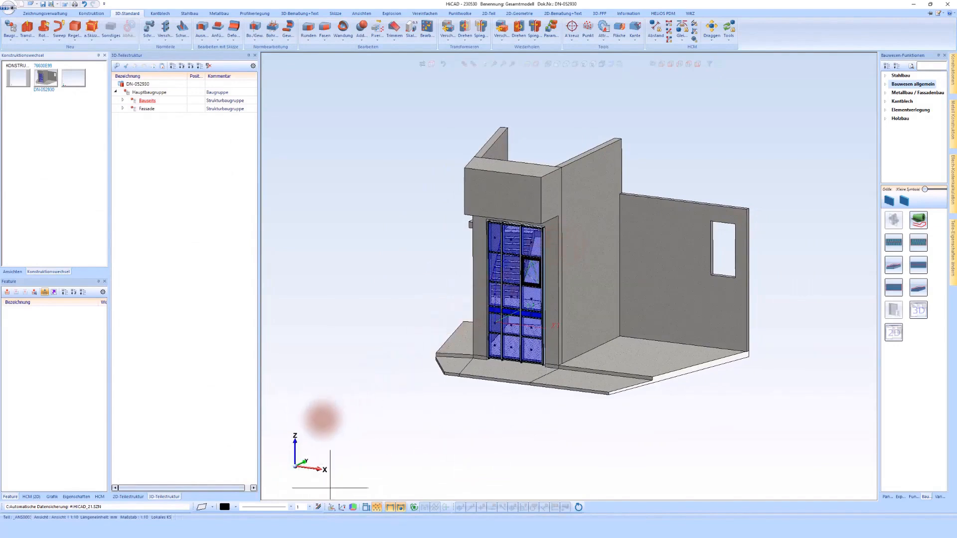
pyautogui.rightClick(349, 321)
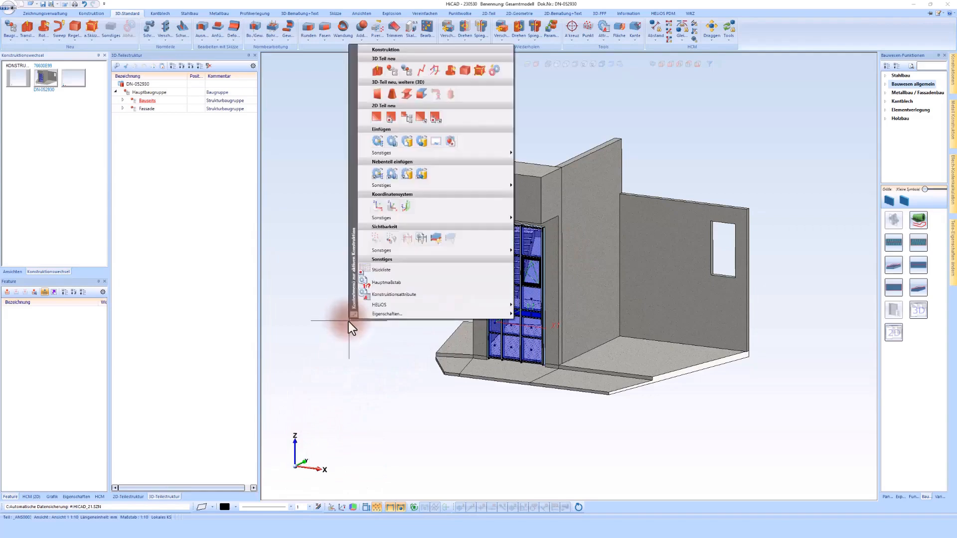
pyautogui.click(376, 211)
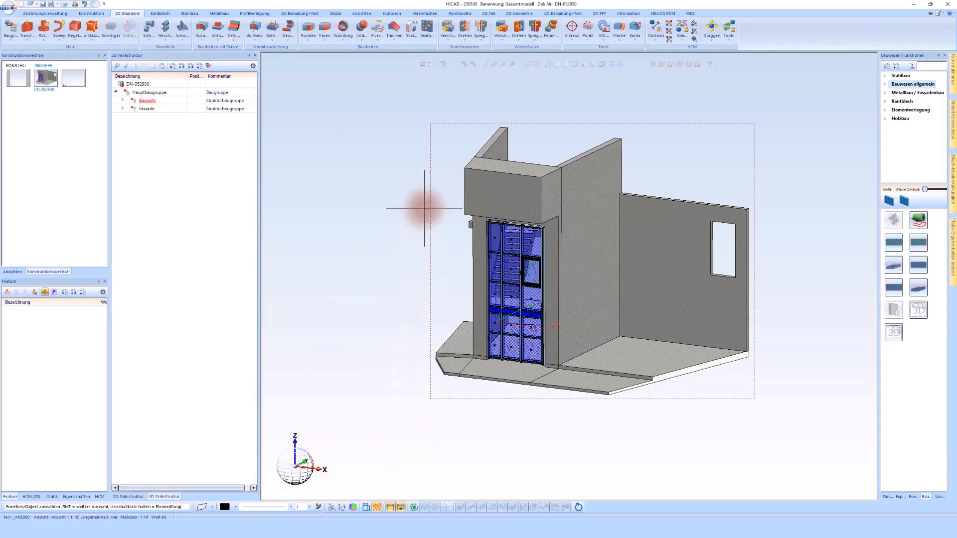
# Expand the Bauseits assembly in the part structure and collapse its Rohbau subassembly
pyautogui.click(123, 101)
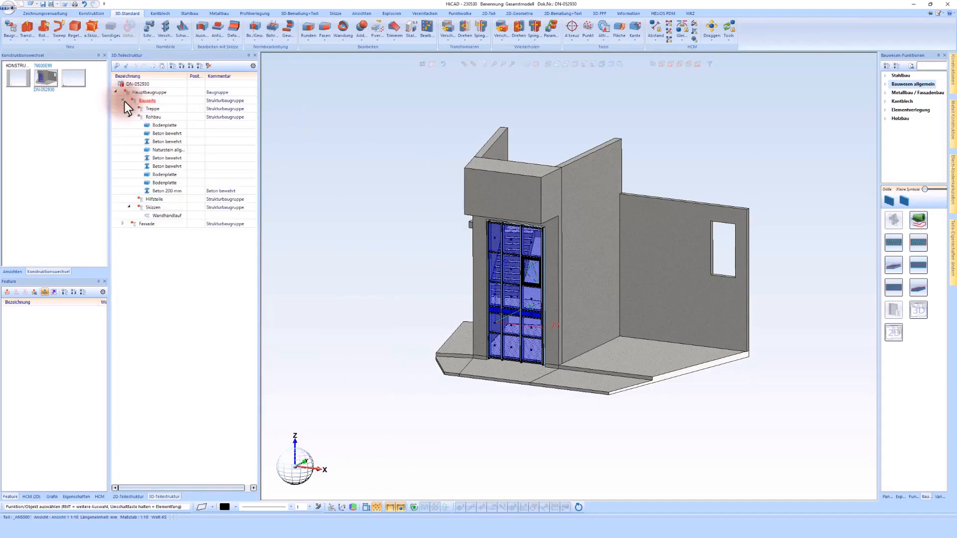
pyautogui.click(124, 101)
pyautogui.click(121, 101)
pyautogui.click(128, 116)
# Reference the Bauseits assembly externally, creating and saving a single-part drawing, with a new article master and manually entered document master
pyautogui.rightClick(145, 102)
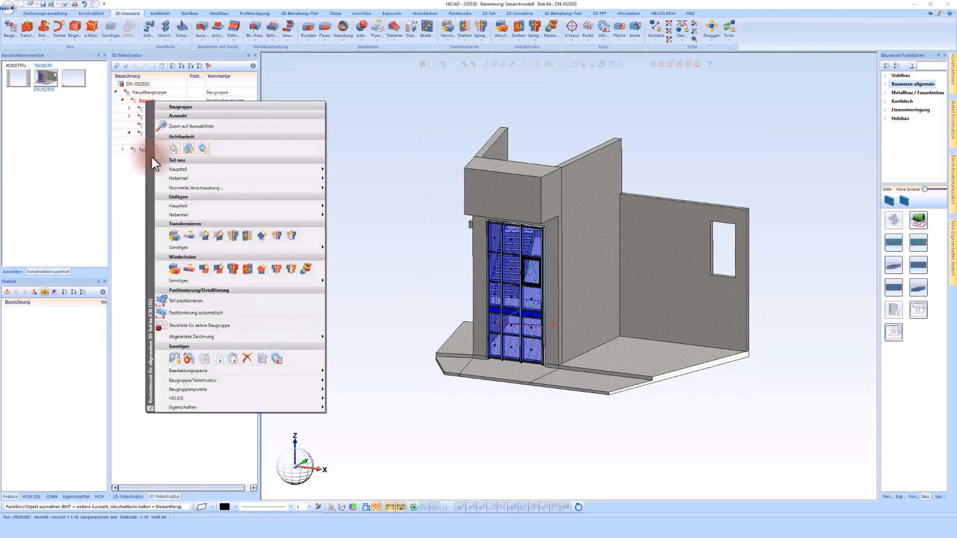
pyautogui.click(175, 360)
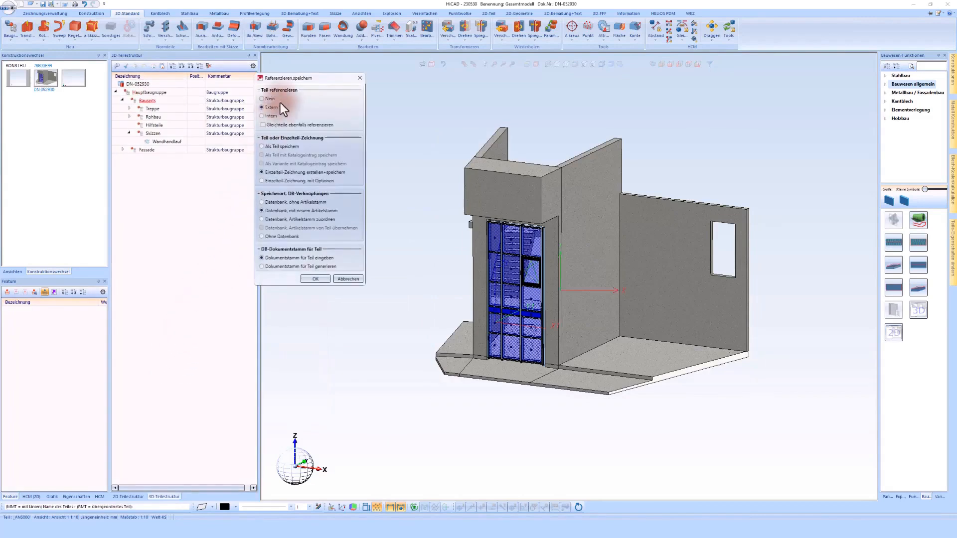
pyautogui.moveTo(294, 79); pyautogui.dragTo(340, 149)
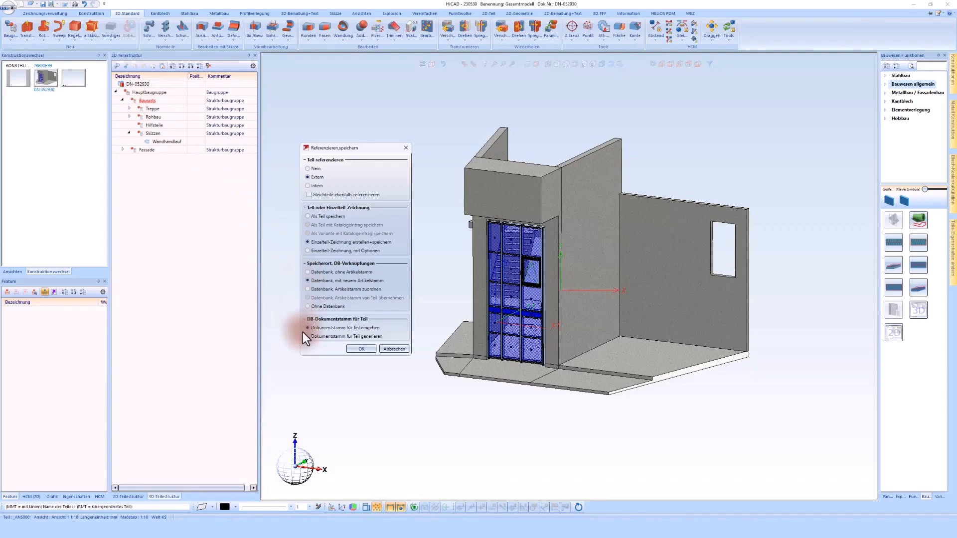
pyautogui.click(362, 350)
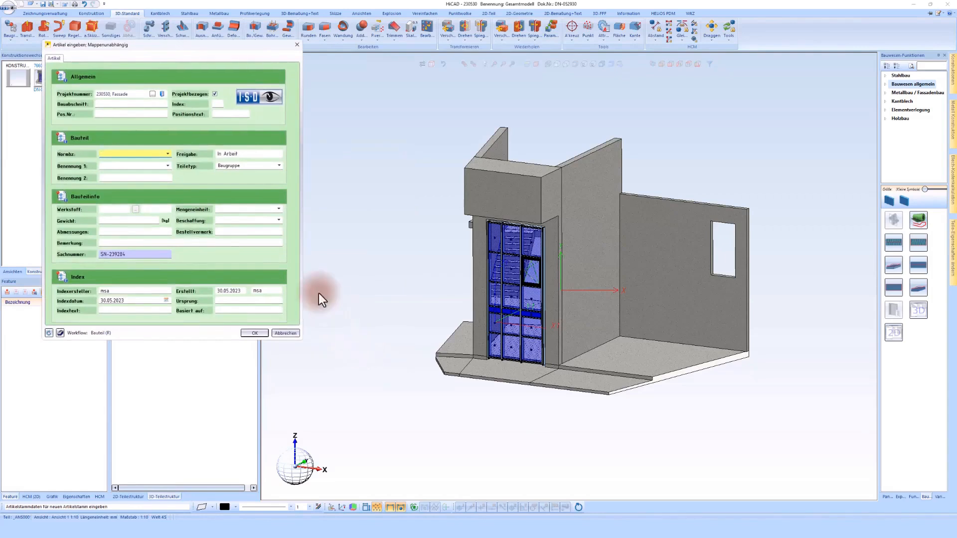
# Accept the new article master for Bauseits unchanged and mark the part as not relevant for the bill of materials
pyautogui.moveTo(317, 83); pyautogui.dragTo(357, 83)
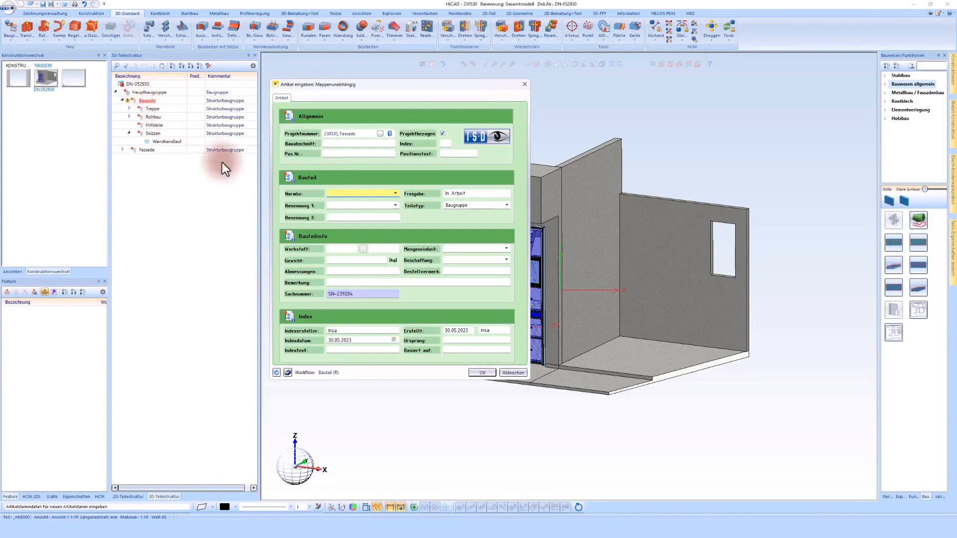
pyautogui.click(489, 372)
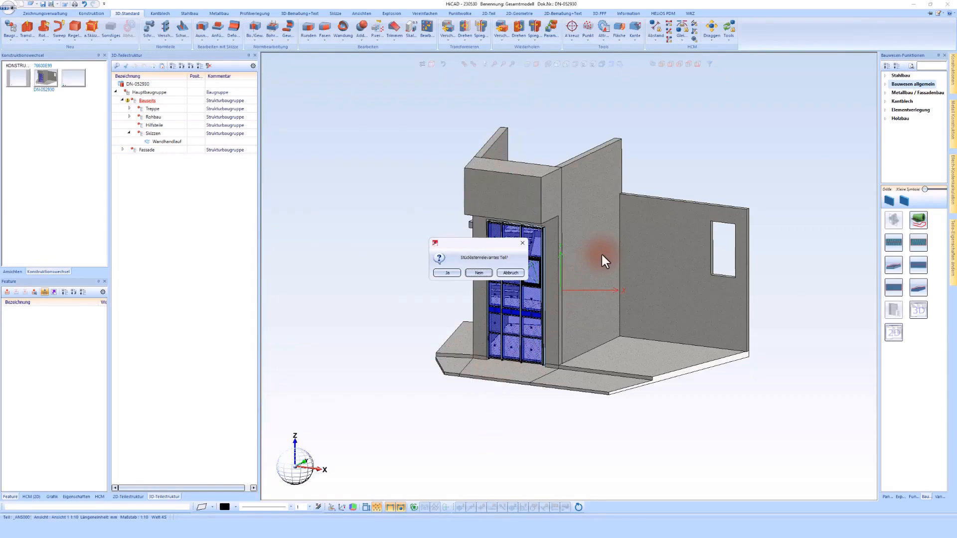
pyautogui.click(479, 273)
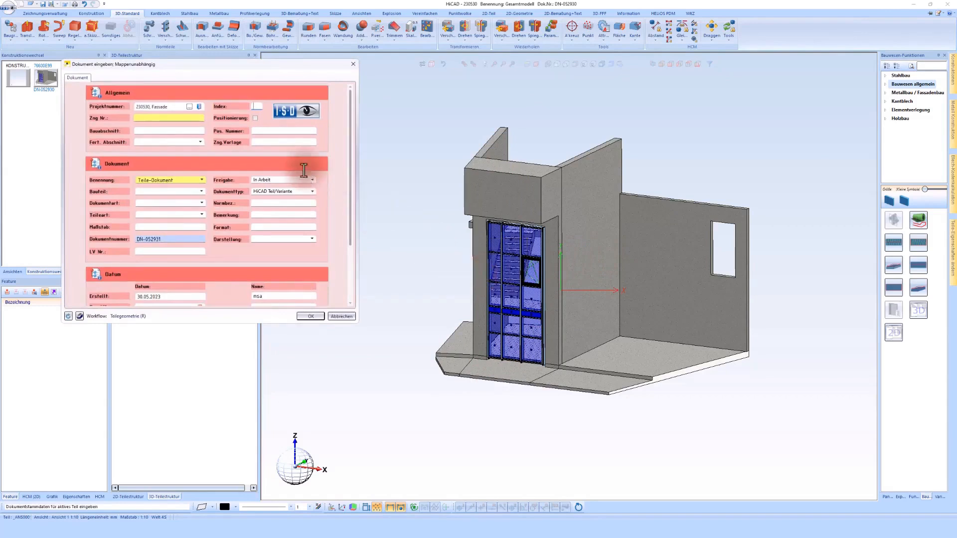
# Set the part document's Benennung to "Bauseits", copy that name, and confirm the document master
pyautogui.click(175, 180)
pyautogui.write('Bauseits')
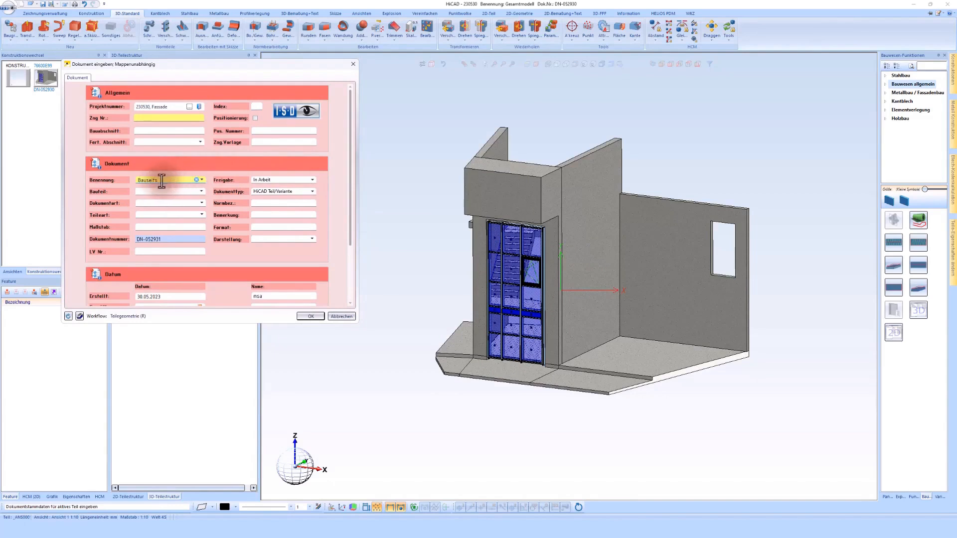
pyautogui.doubleClick(147, 180)
pyautogui.rightClick(150, 182)
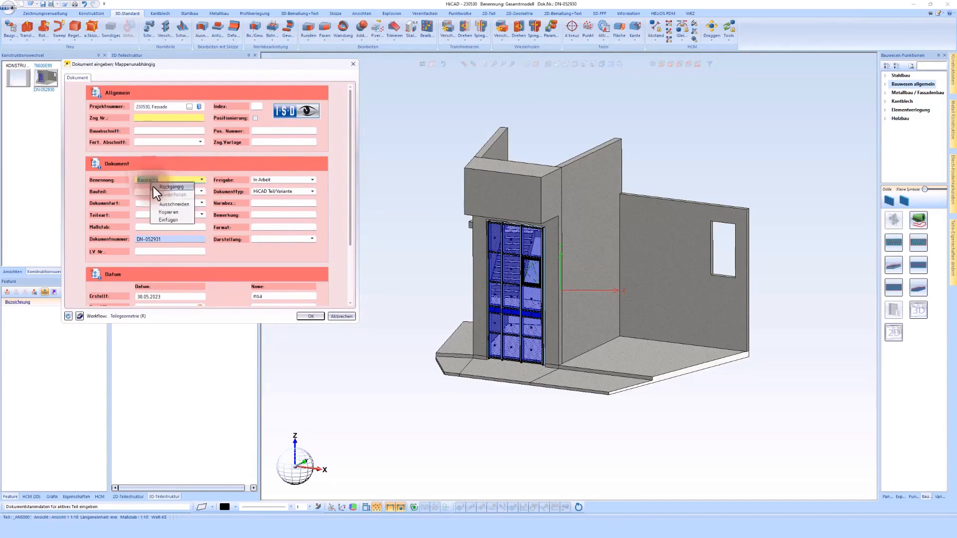
pyautogui.click(171, 211)
pyautogui.click(312, 317)
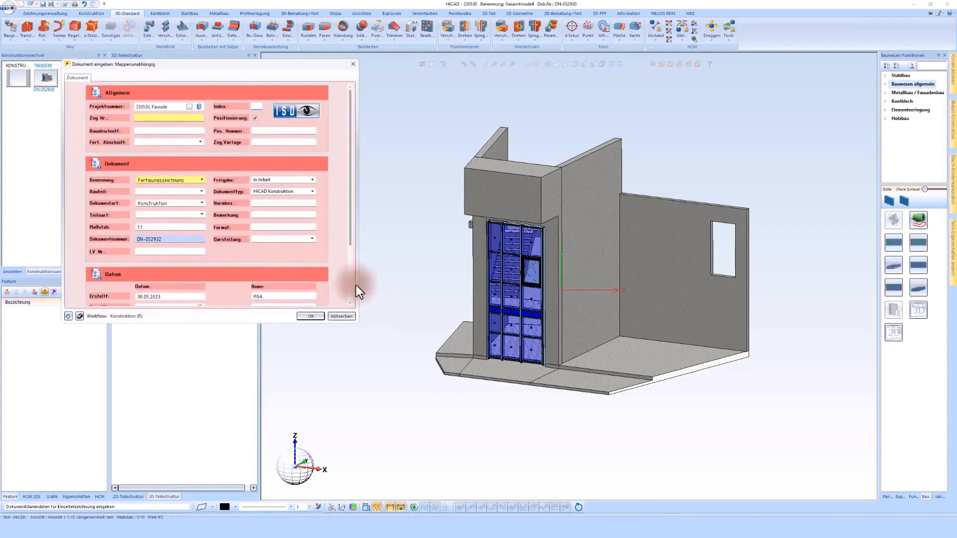
# Set the drawing document's Benennung to "Bauseits", disable Positionierung, and confirm the document master
pyautogui.doubleClick(187, 181)
pyautogui.hotkey('ctrl', 'v')
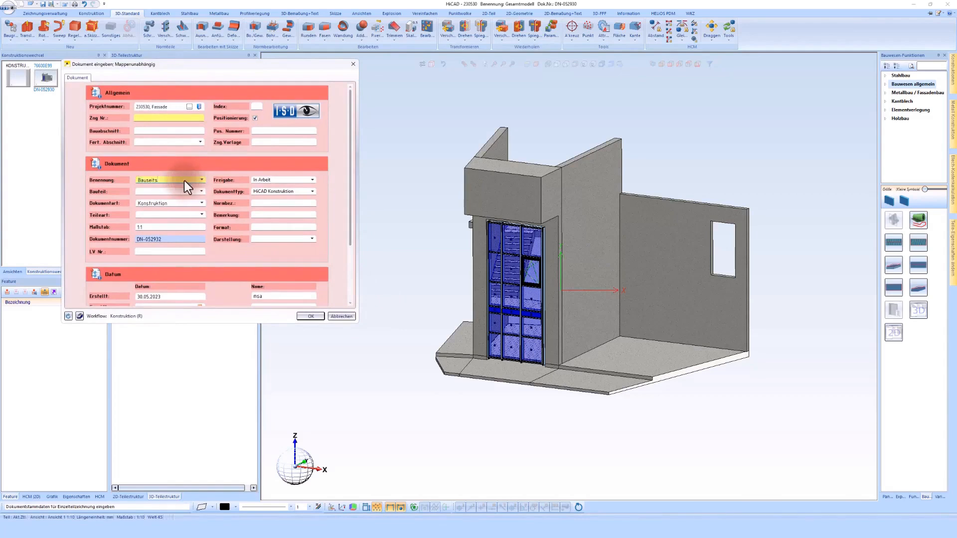
pyautogui.click(255, 118)
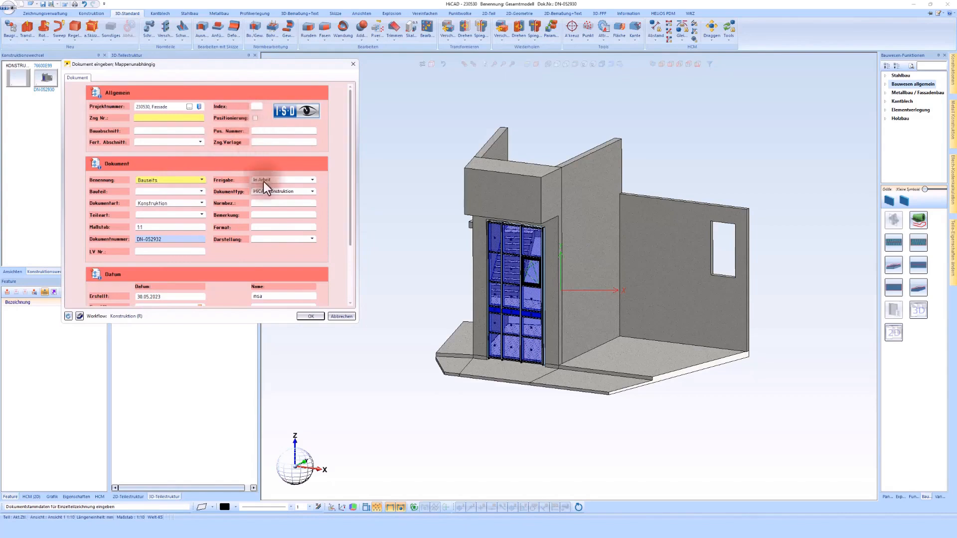
pyautogui.click(310, 316)
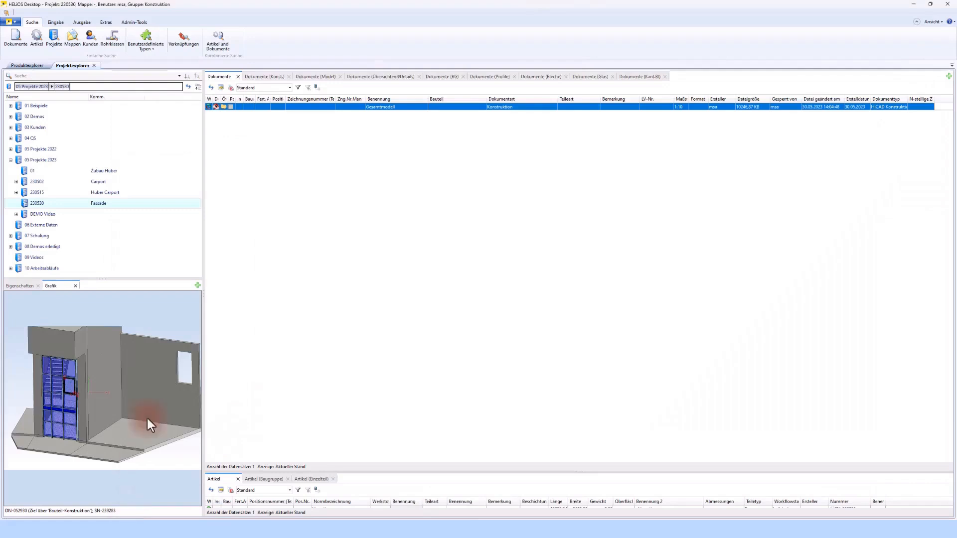
# In HELIOS Desktop, refresh project 230530's document list and preview the Bauseits part and construction documents, widening the Dokumenttyp column
pyautogui.click(211, 87)
pyautogui.click(280, 157)
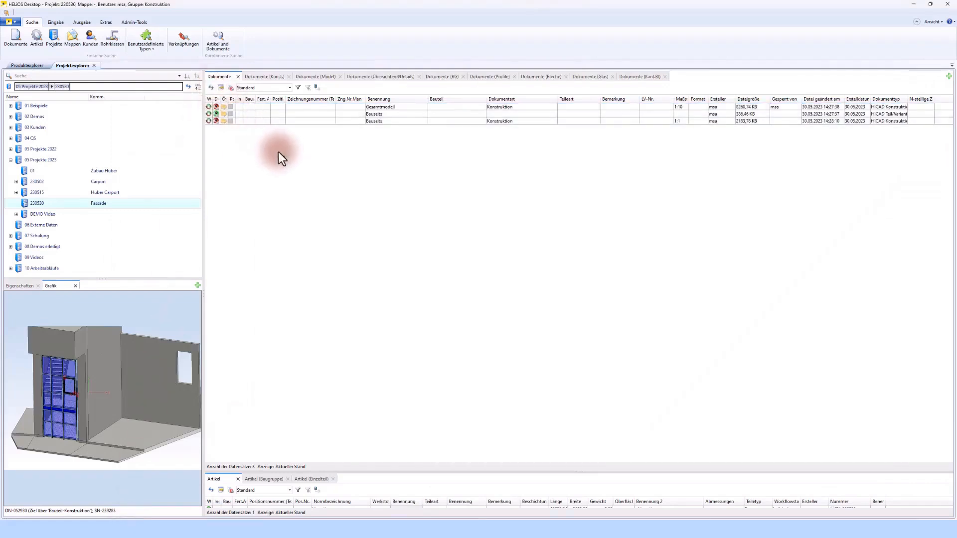
pyautogui.click(215, 112)
pyautogui.click(255, 116)
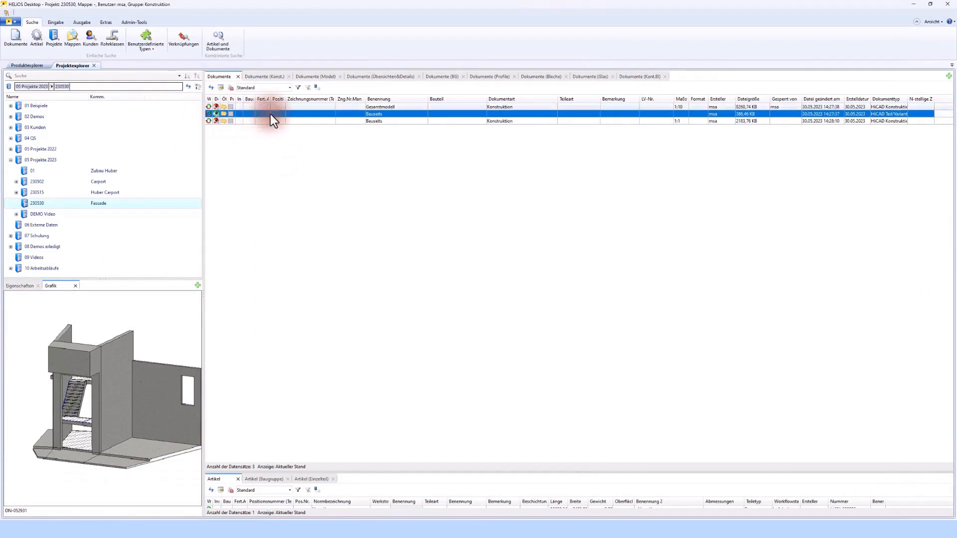
pyautogui.moveTo(912, 96); pyautogui.dragTo(922, 96)
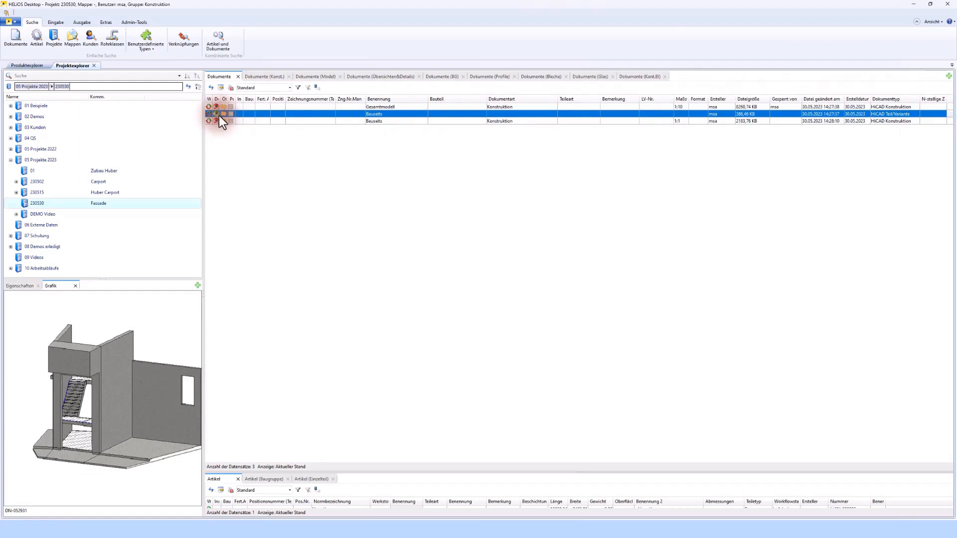
pyautogui.click(268, 121)
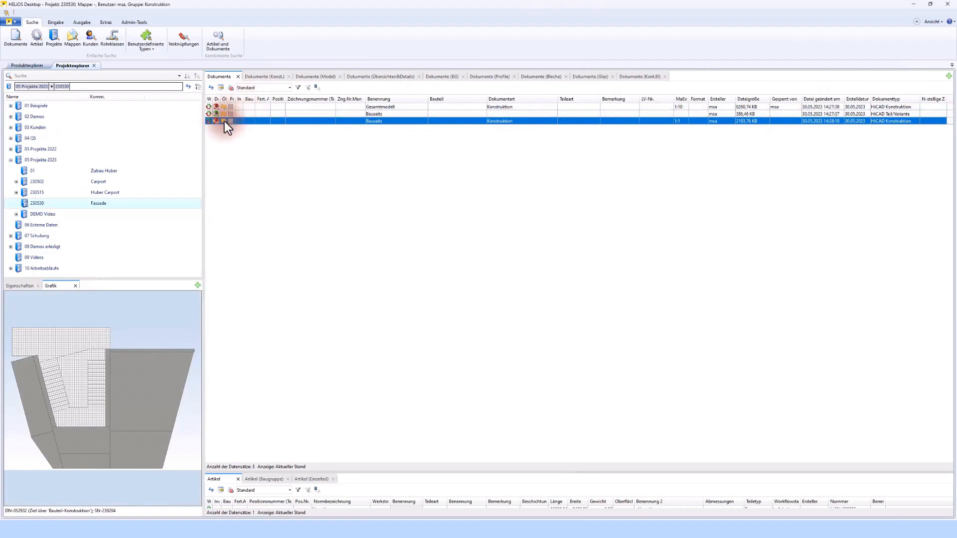
# Open the Bauseits construction document in HiCAD, show it in axonometric view, and collapse its Skizzen subassembly
pyautogui.doubleClick(224, 121)
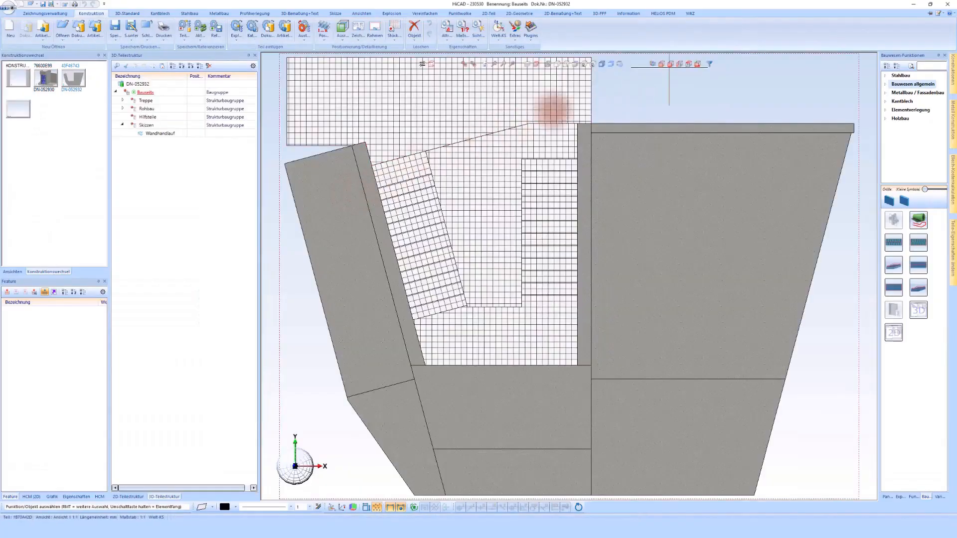
pyautogui.click(661, 64)
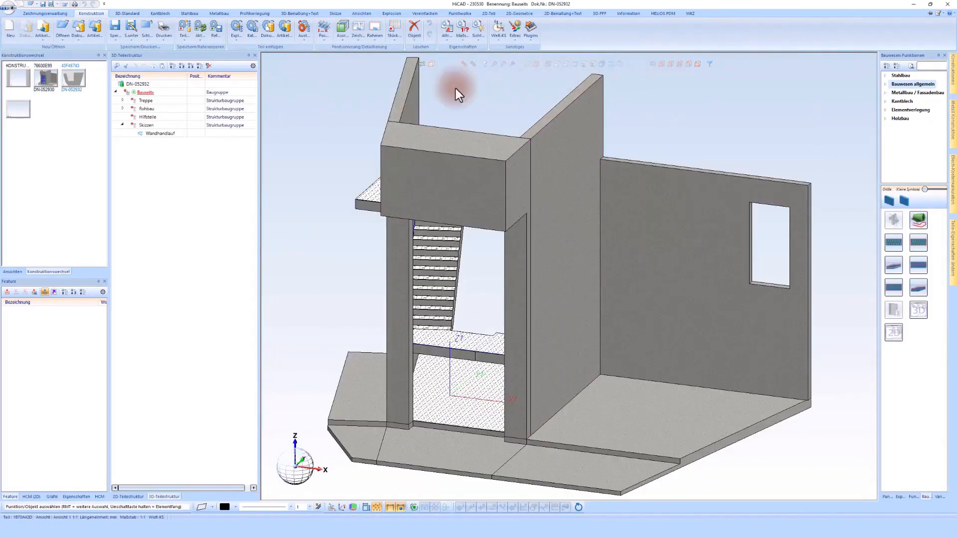
pyautogui.click(123, 125)
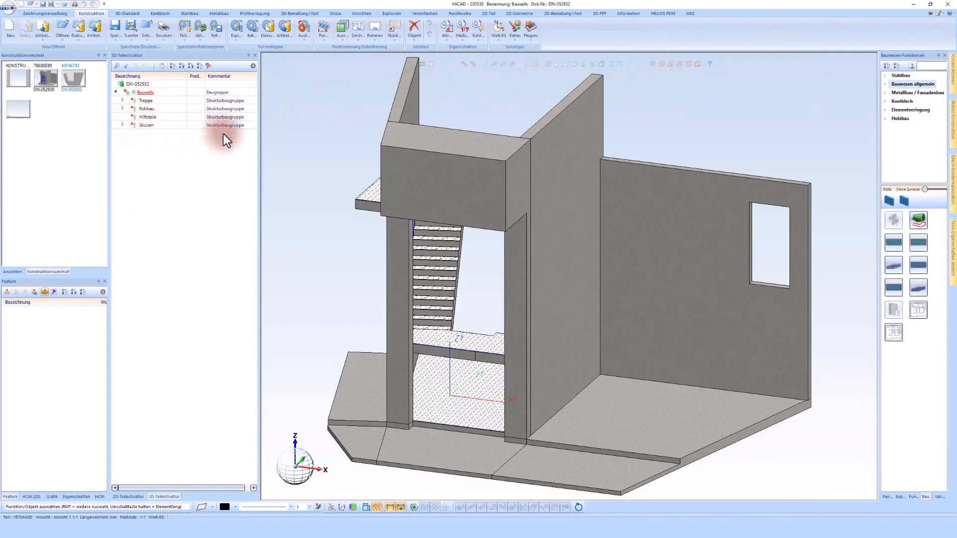
pyautogui.scroll(-2, 489, 156)
pyautogui.moveTo(550, 174); pyautogui.dragTo(625, 156, button='middle')
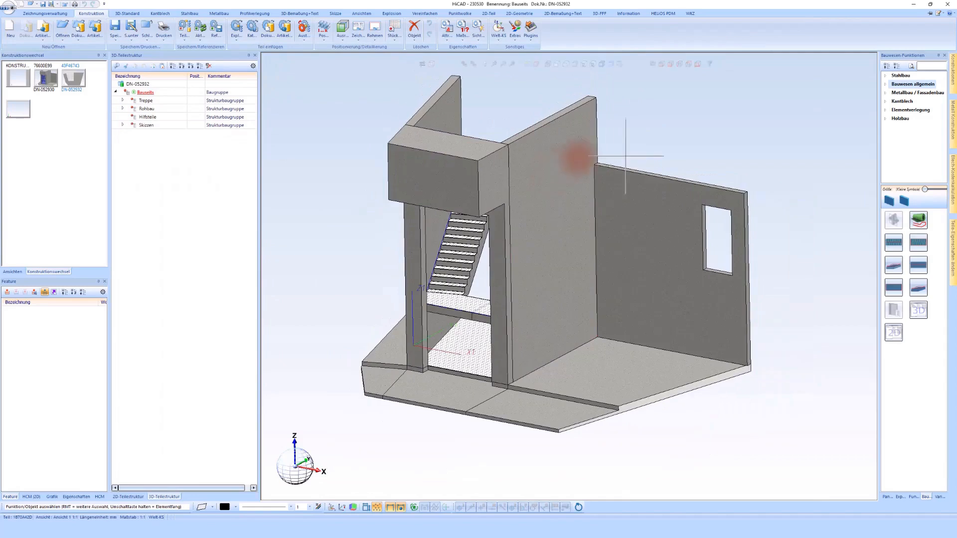
pyautogui.moveTo(662, 113); pyautogui.dragTo(660, 120, button='middle')
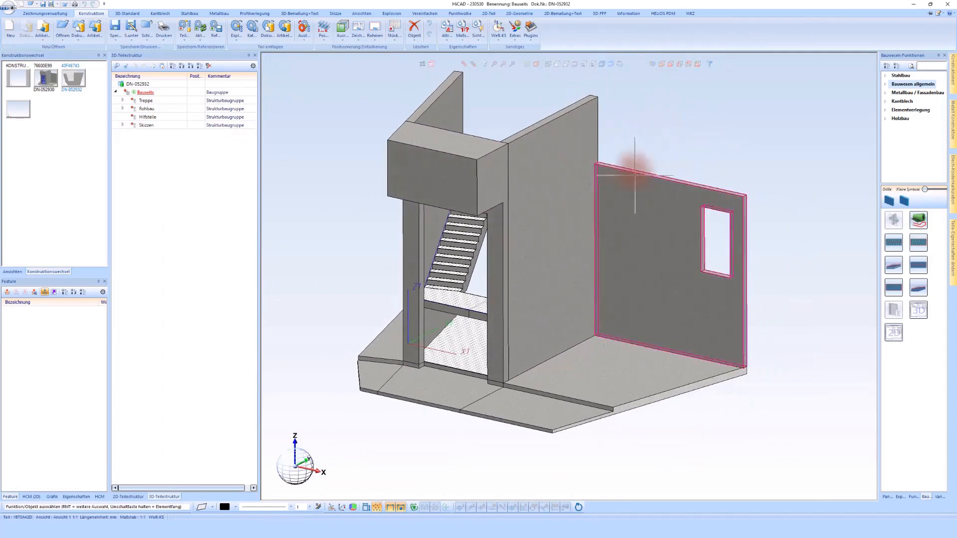
pyautogui.scroll(1, 629, 167)
# Start a sketch-based cut-out on the front face of the 200 mm concrete wall that contains the window
pyautogui.click(46, 78)
pyautogui.click(637, 170)
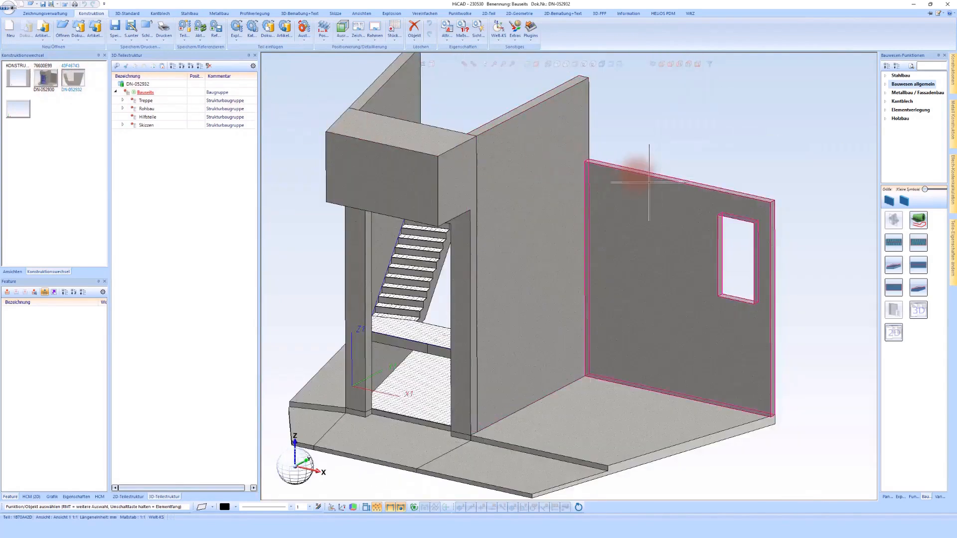
pyautogui.scroll(-2, 621, 170)
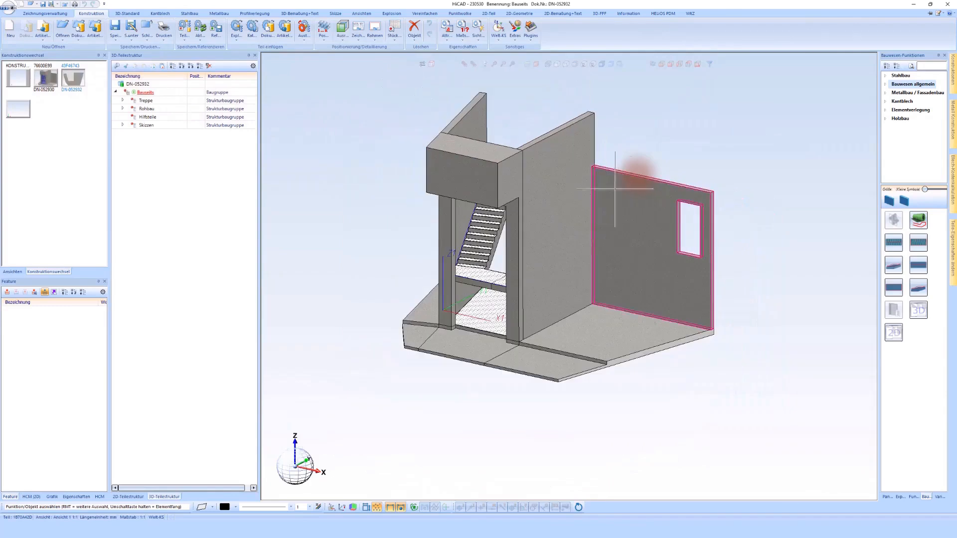
pyautogui.scroll(3, 434, 142)
pyautogui.scroll(-3, 573, 178)
pyautogui.scroll(4, 560, 180)
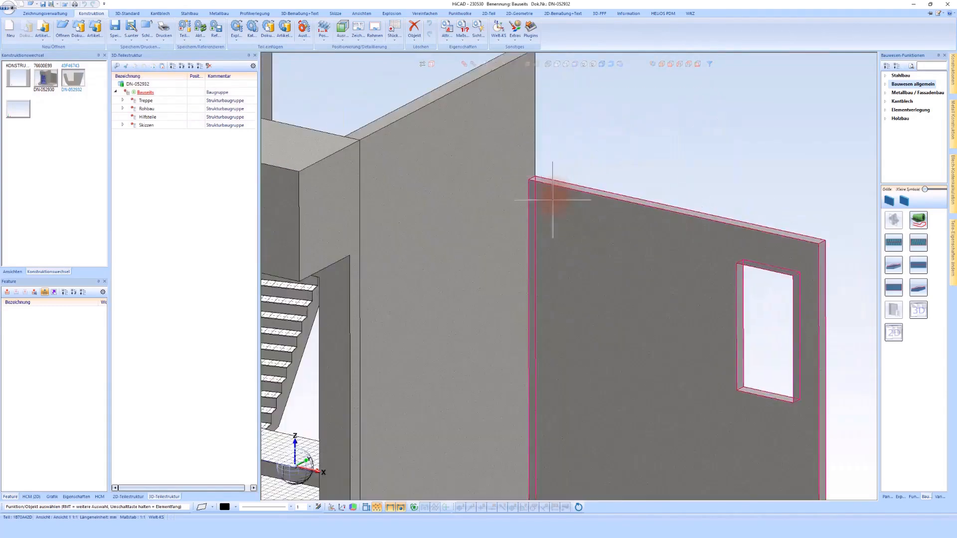
pyautogui.rightClick(552, 198)
pyautogui.click(582, 320)
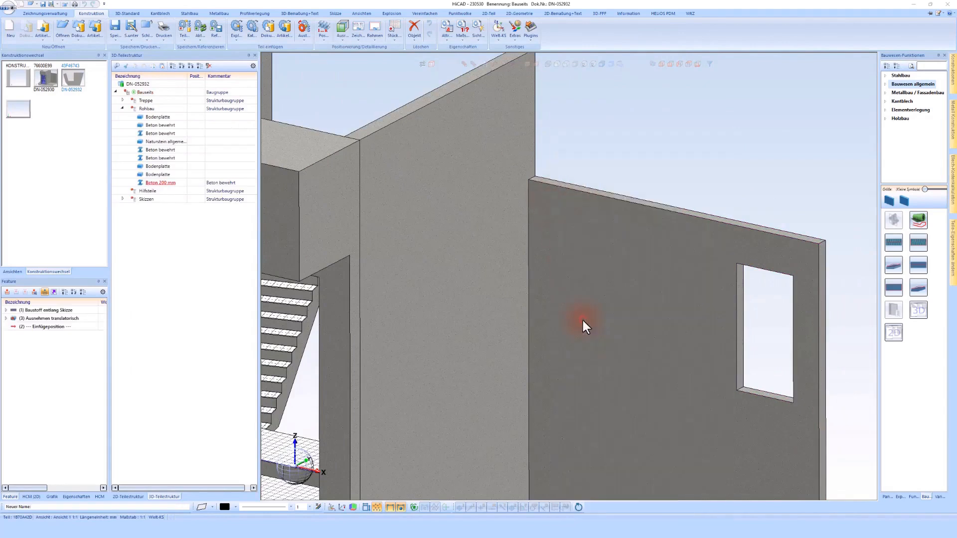
pyautogui.click(601, 255)
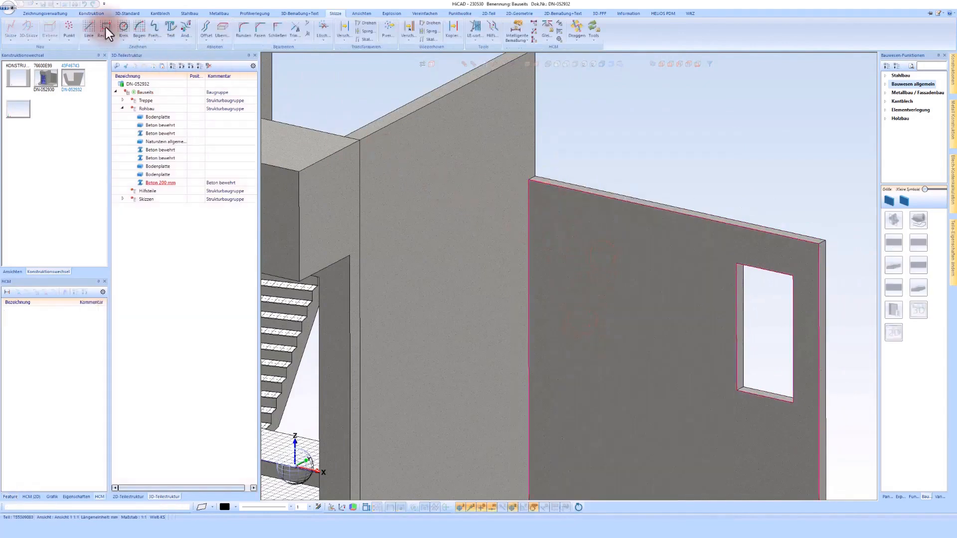
# Sketch a rectangle 800 mm wide and 2000 mm high on the wall face beside the existing window
pyautogui.click(104, 26)
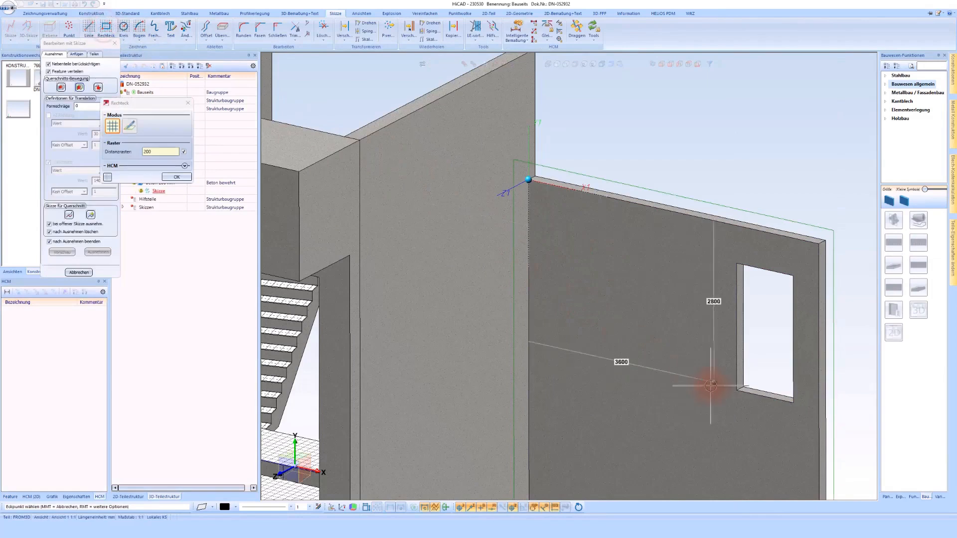
pyautogui.click(685, 388)
pyautogui.click(641, 261)
pyautogui.middleClick(595, 253)
pyautogui.scroll(-3, 595, 252)
pyautogui.scroll(3, 682, 279)
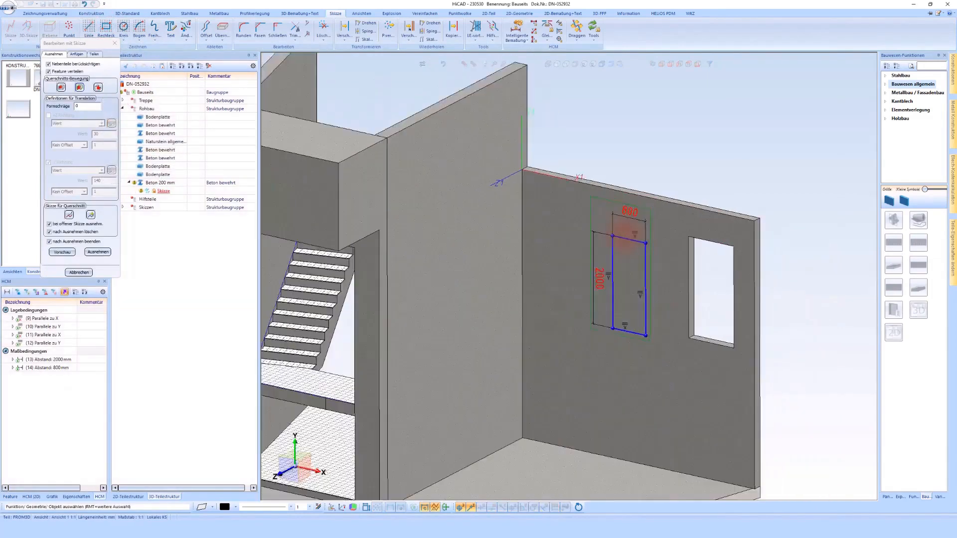
# Constrain the distance between the rectangle and the existing window to 2200 mm and set the rectangle's width to 1100 mm
pyautogui.click(516, 30)
pyautogui.click(640, 252)
pyautogui.click(719, 292)
pyautogui.write('2200')
pyautogui.press('Return')
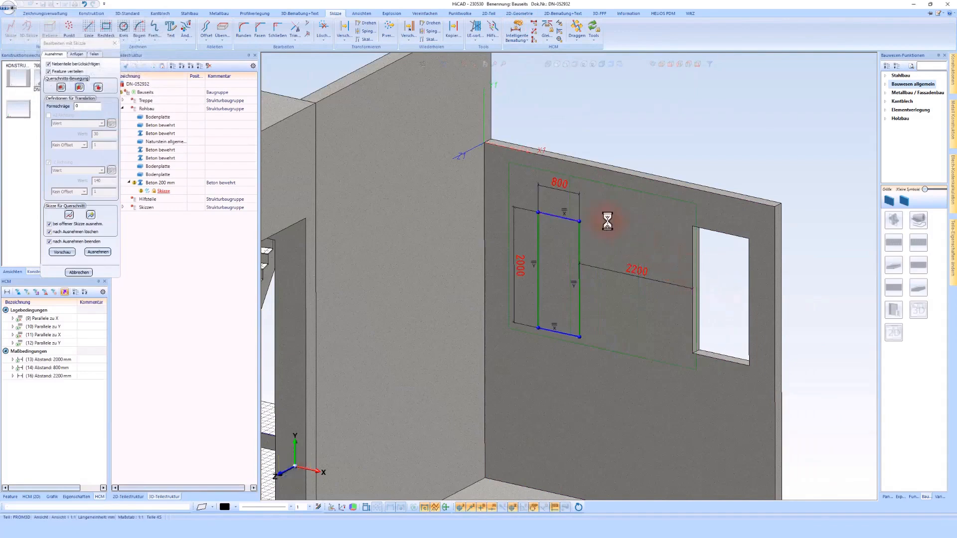
pyautogui.click(562, 189)
pyautogui.write('1100')
pyautogui.press('Return')
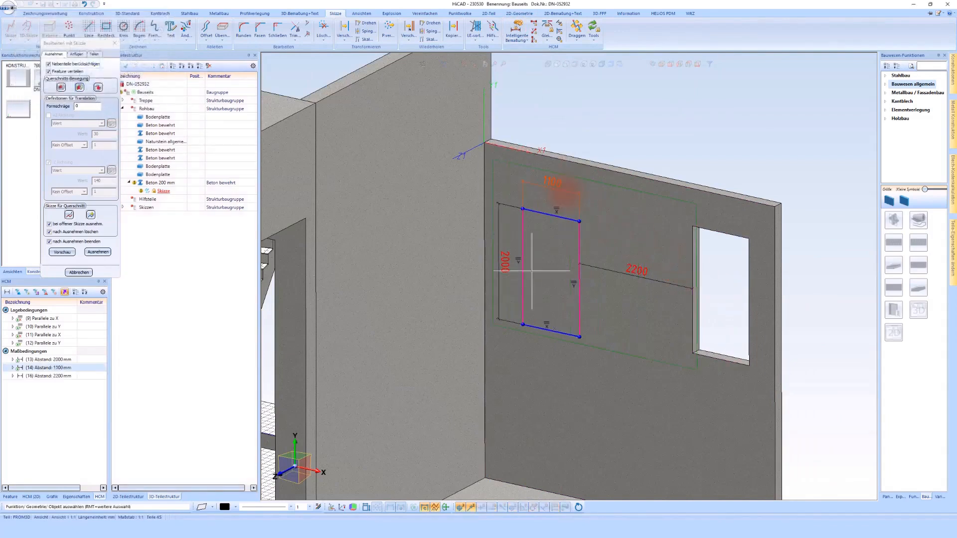
# Delete the rectangle's height dimension and make its upper and lower edges collinear with those of the existing window
pyautogui.rightClick(506, 262)
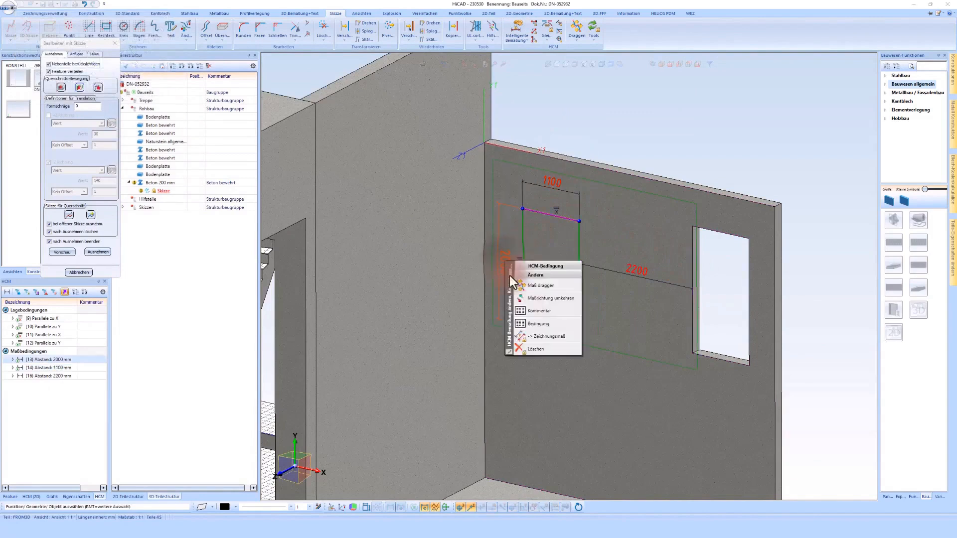
pyautogui.click(535, 349)
pyautogui.click(546, 27)
pyautogui.click(572, 218)
pyautogui.click(705, 221)
pyautogui.click(569, 335)
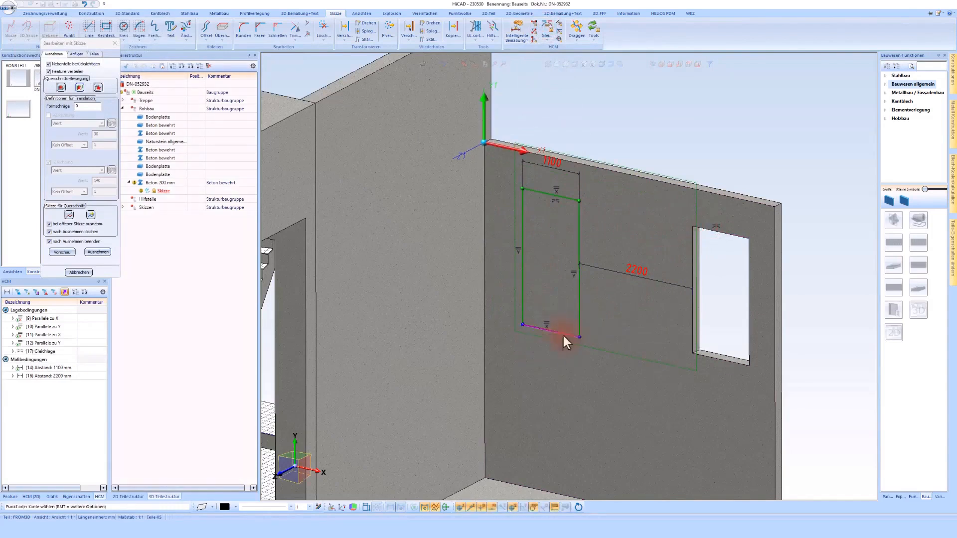
pyautogui.click(708, 355)
# Cut the sketched rectangle out of the wall as a second window opening
pyautogui.click(98, 252)
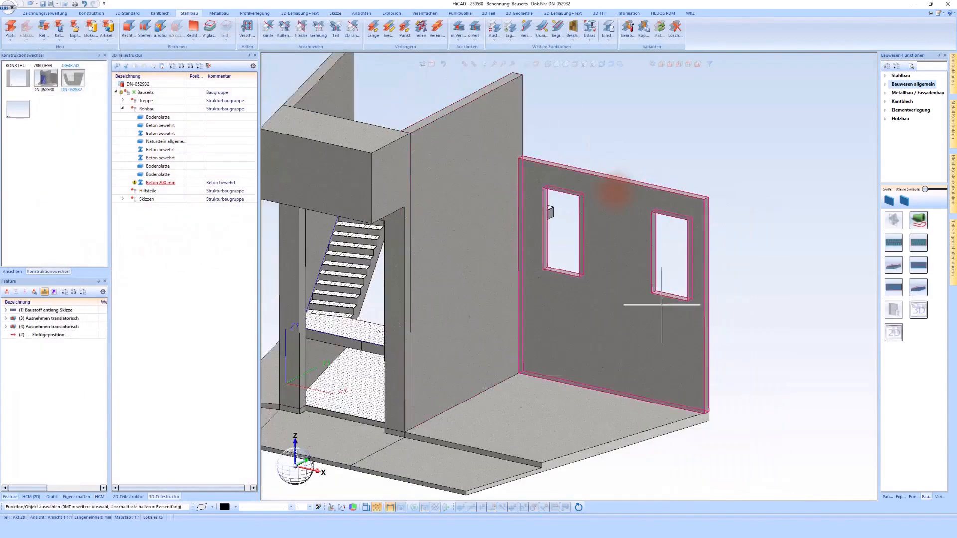
pyautogui.scroll(-1, 647, 233)
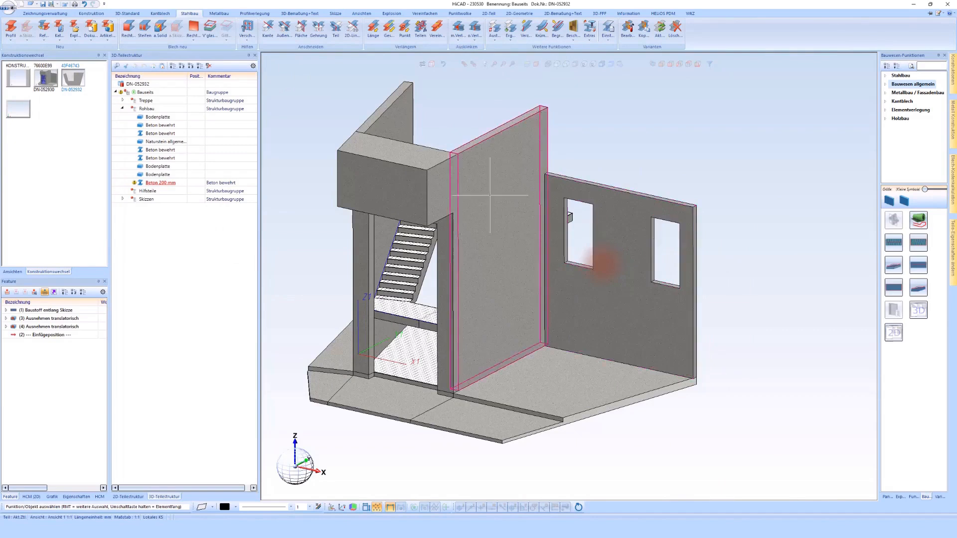
# Return to the Gesamtmodell drawing, update the referenced Bauseits assembly to its newer version and inspect the wall's window openings
pyautogui.click(48, 78)
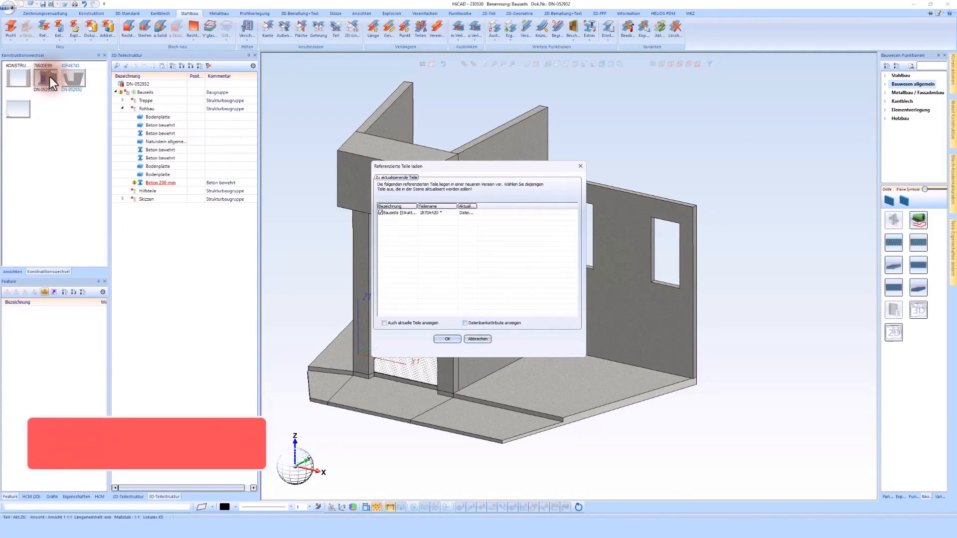
pyautogui.click(447, 339)
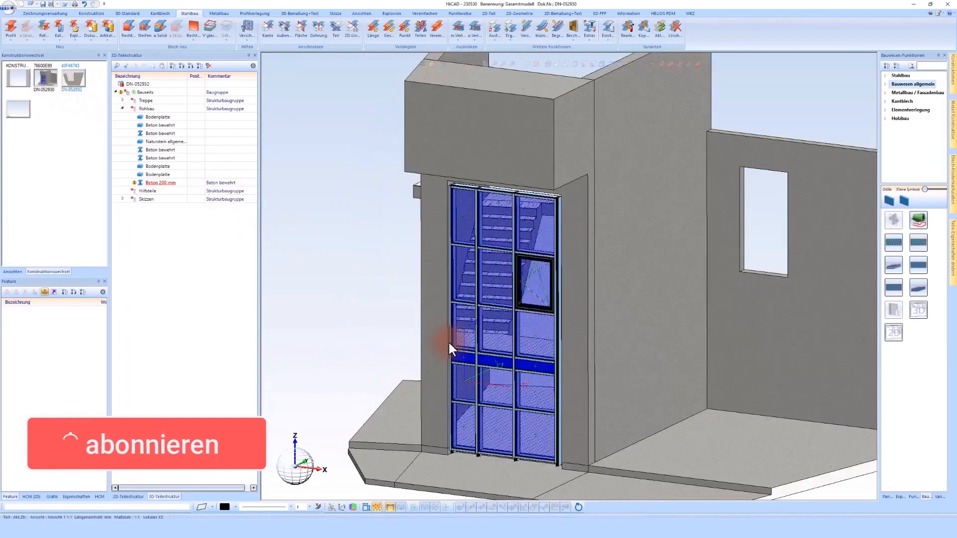
pyautogui.scroll(-4, 493, 193)
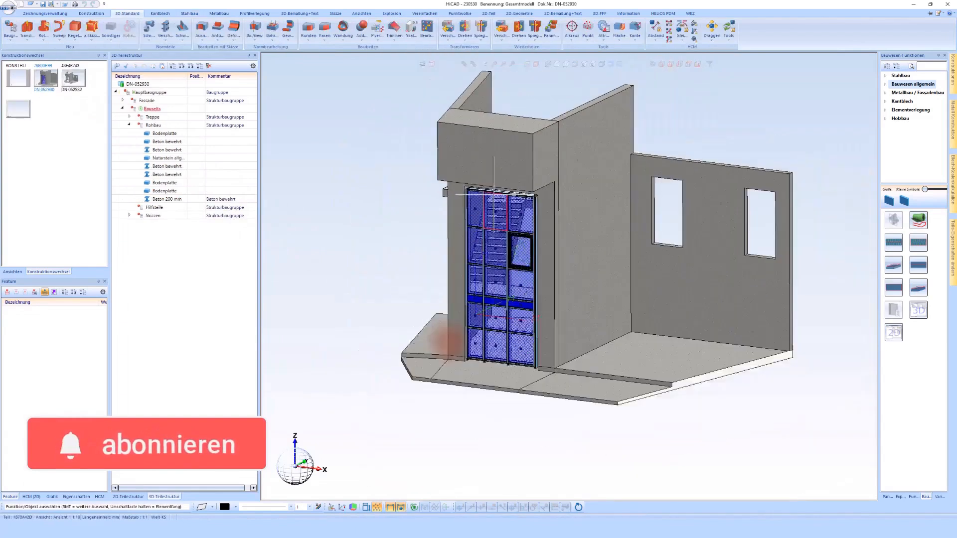
pyautogui.scroll(3, 671, 218)
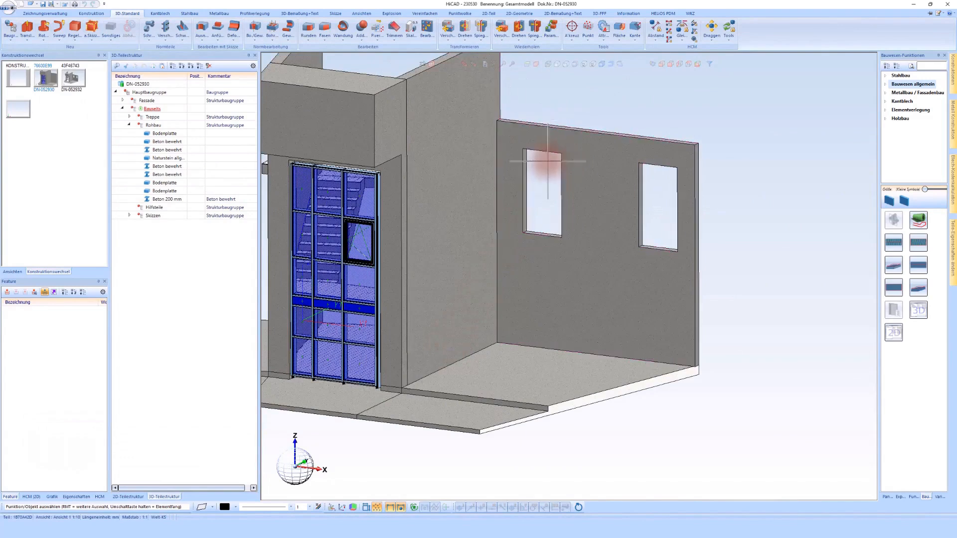
pyautogui.scroll(-2, 548, 161)
pyautogui.scroll(2, 562, 165)
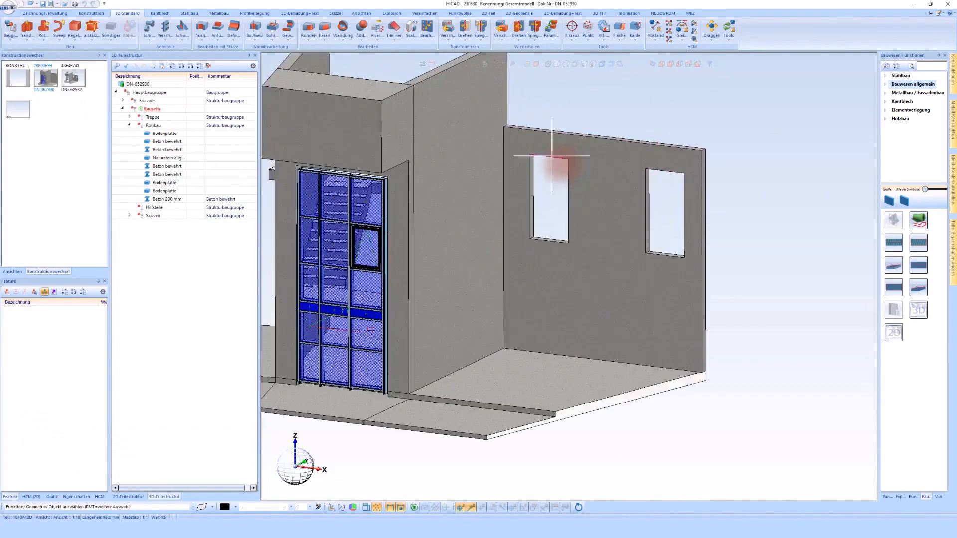
# Delete the translational cut of the 1100 mm wide window opening from the Beton 200 mm wall in the overall model
pyautogui.click(552, 157)
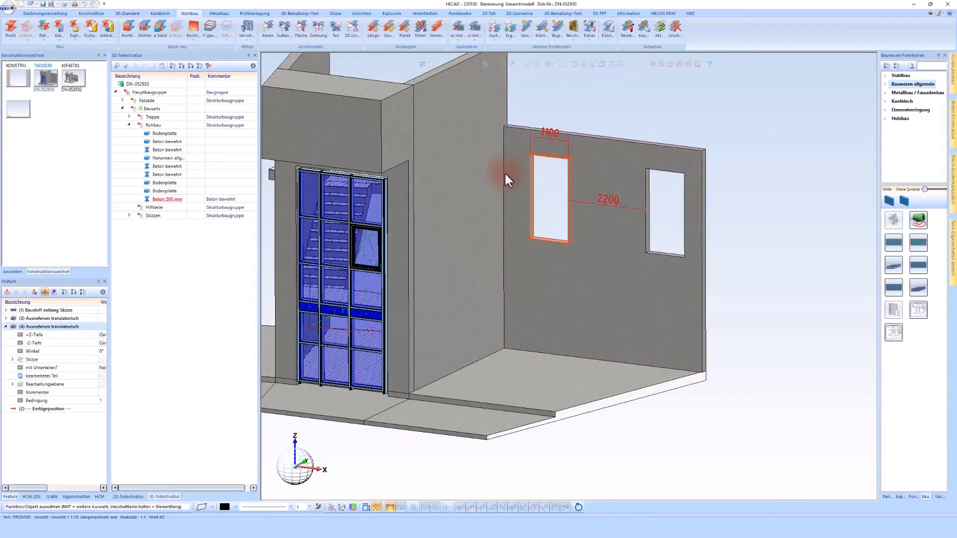
pyautogui.rightClick(70, 328)
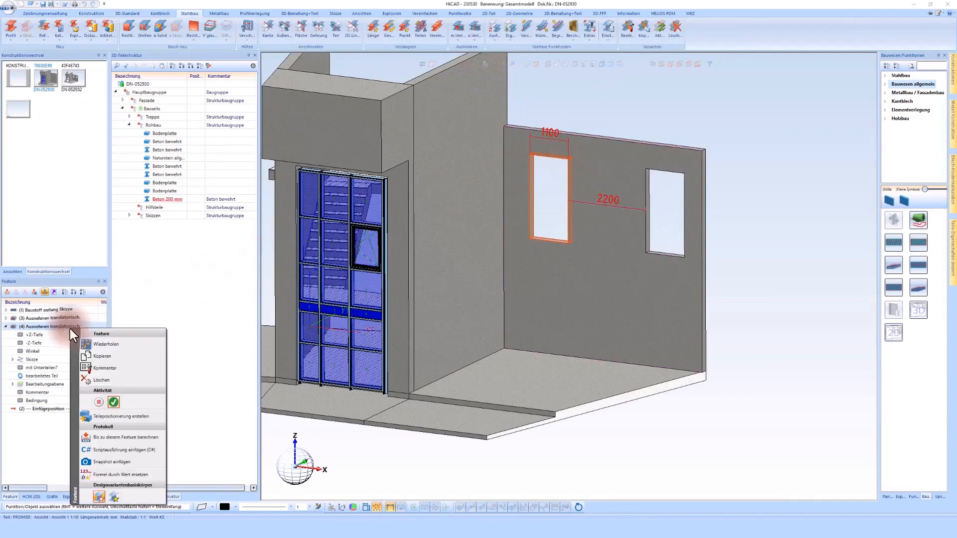
pyautogui.click(106, 382)
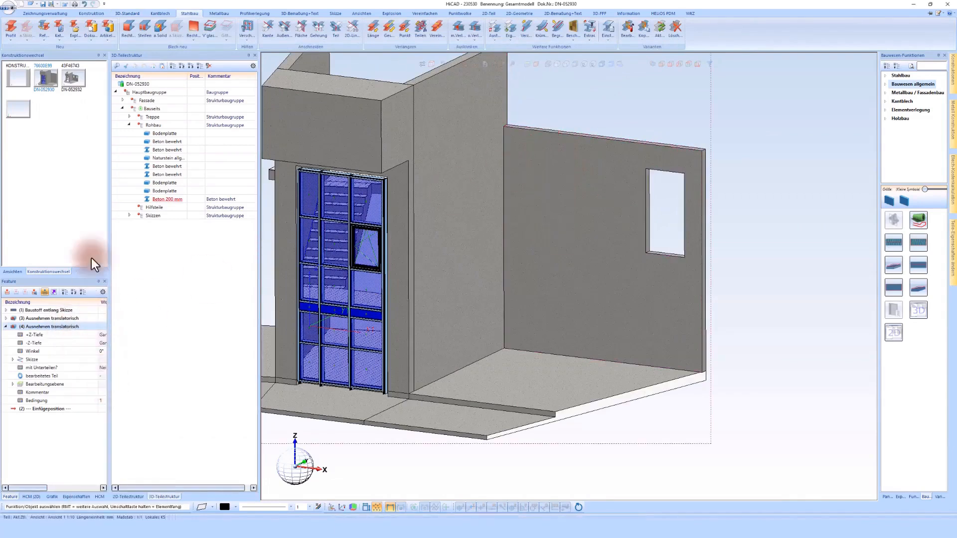
# Switch to the Bauseits drawing, update its changed assembly reference and return to the Gesamtmodell drawing
pyautogui.click(71, 77)
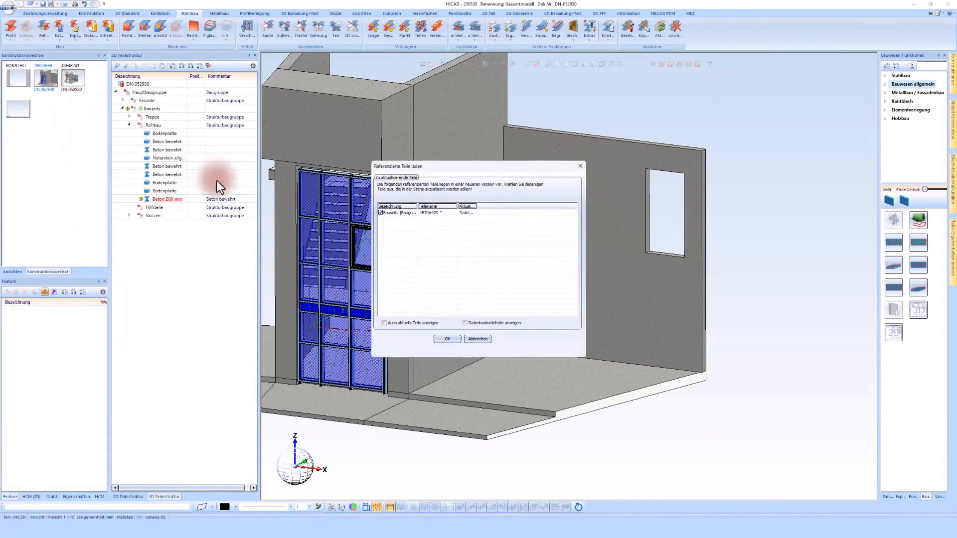
pyautogui.click(448, 340)
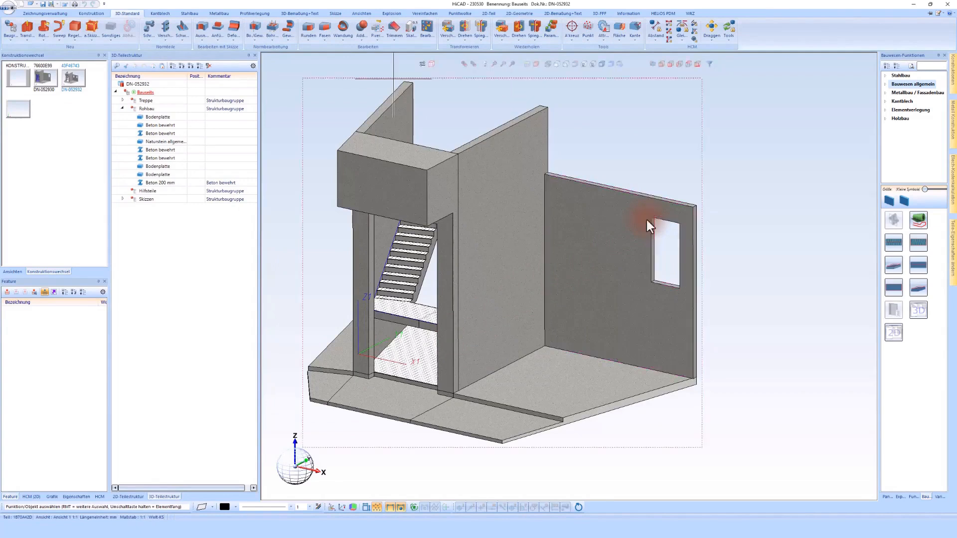
pyautogui.click(43, 78)
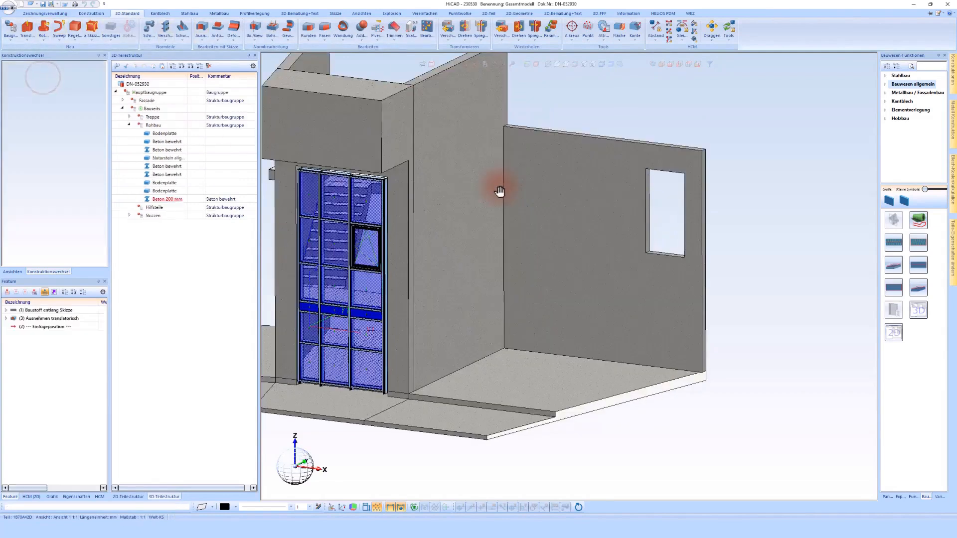
# Collapse Bauseits and expand Fassade in the part structure, then copy the Fassade assembly's item designation from its part attributes
pyautogui.click(121, 108)
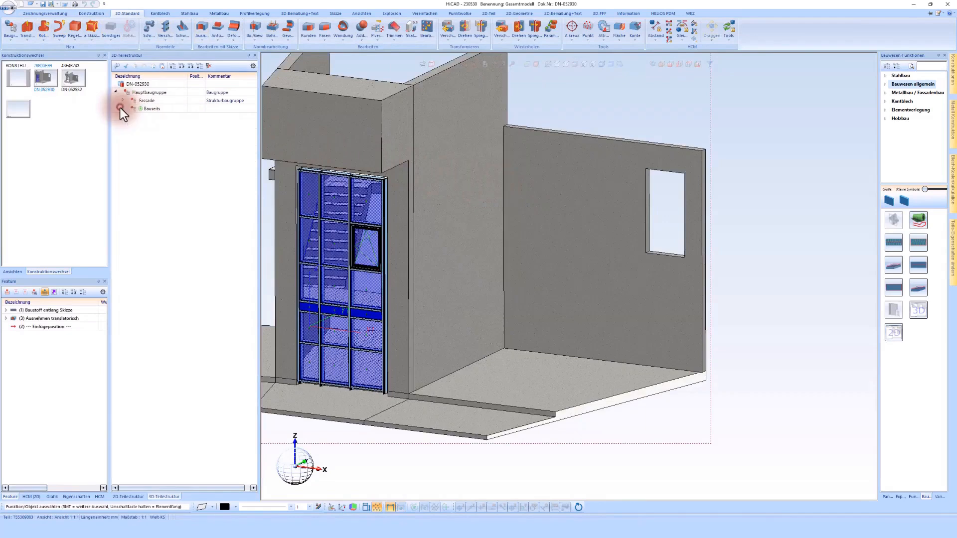
pyautogui.click(122, 100)
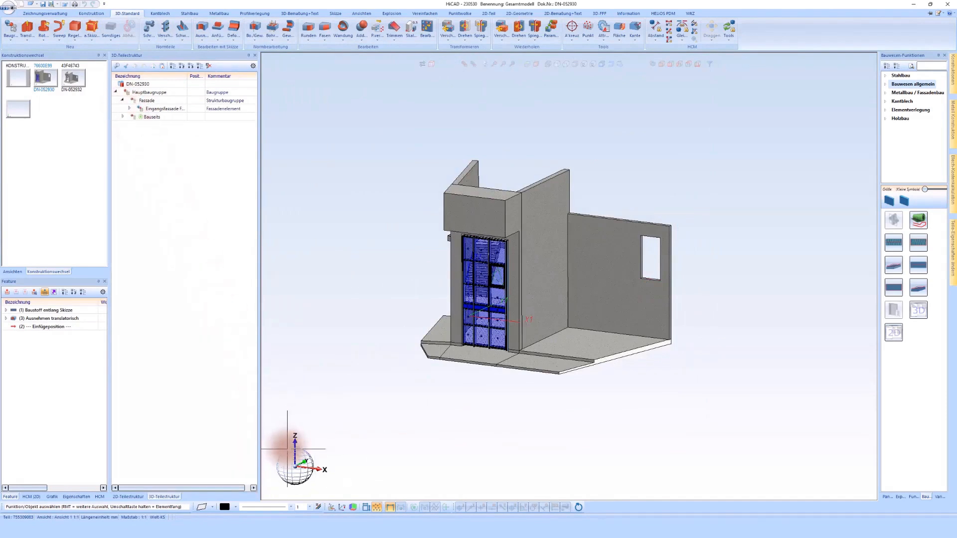
pyautogui.doubleClick(141, 100)
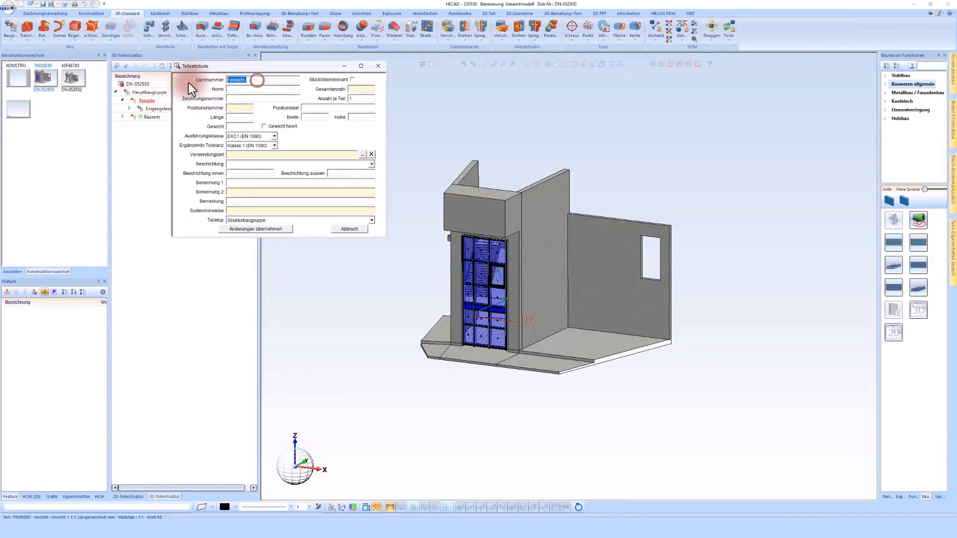
pyautogui.rightClick(231, 80)
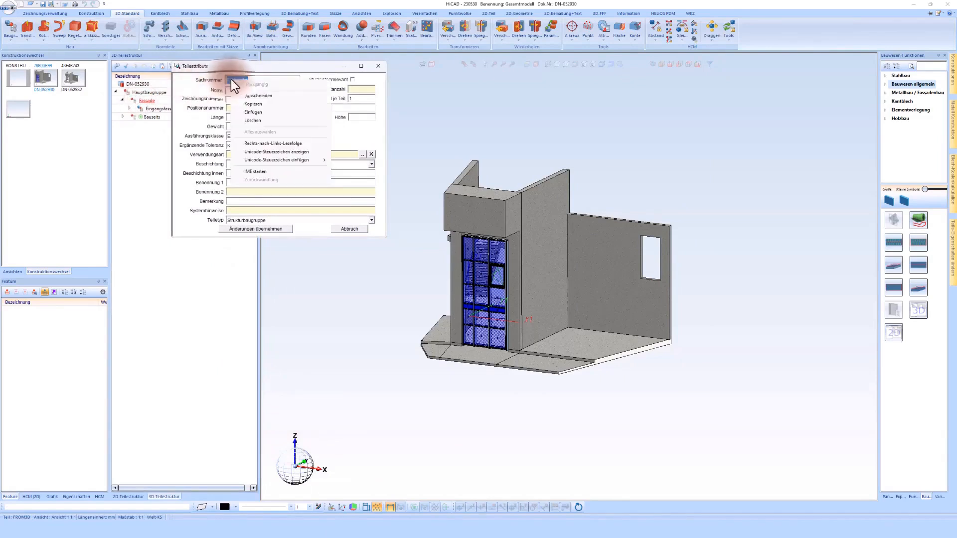
pyautogui.click(251, 104)
pyautogui.click(274, 229)
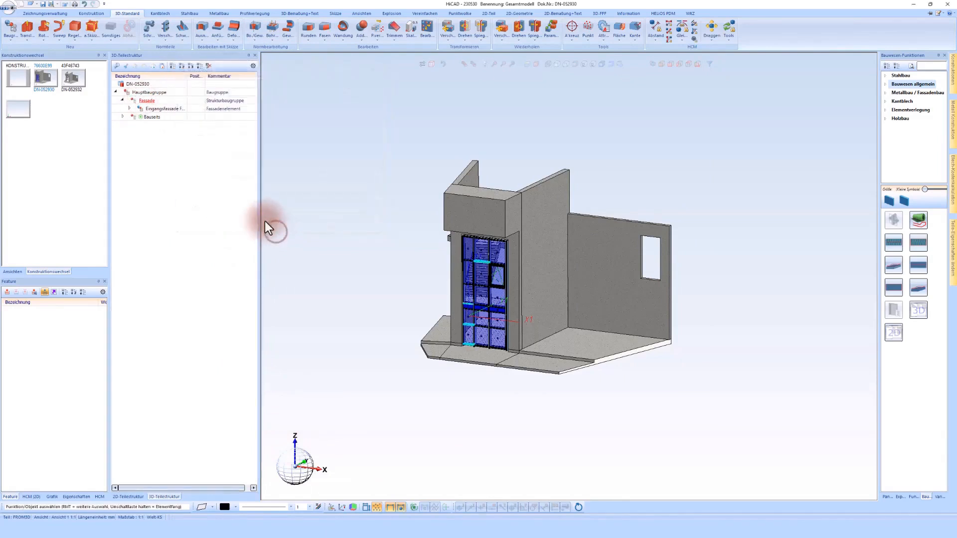
# Reference the Fassade assembly externally with a single-part drawing created and saved, and accept its new item master data
pyautogui.rightClick(147, 100)
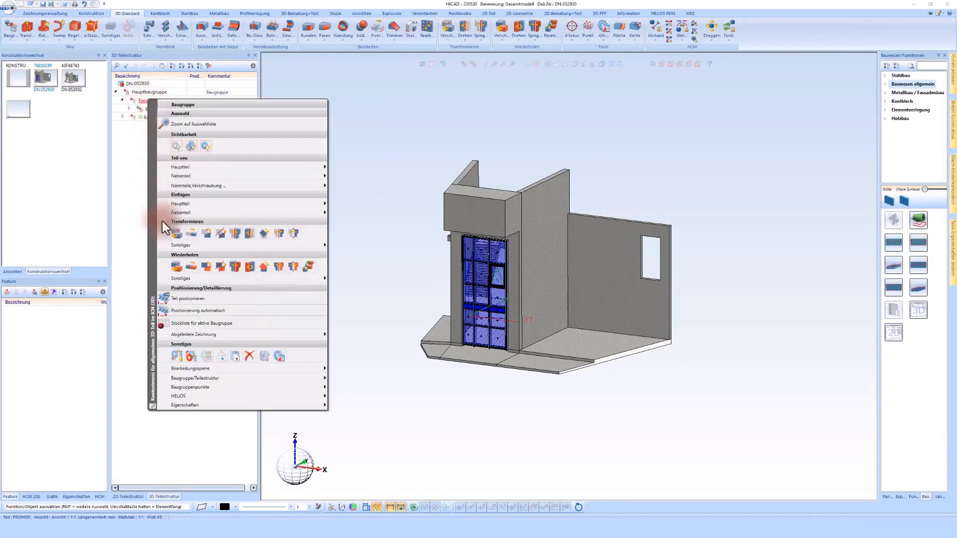
pyautogui.click(178, 355)
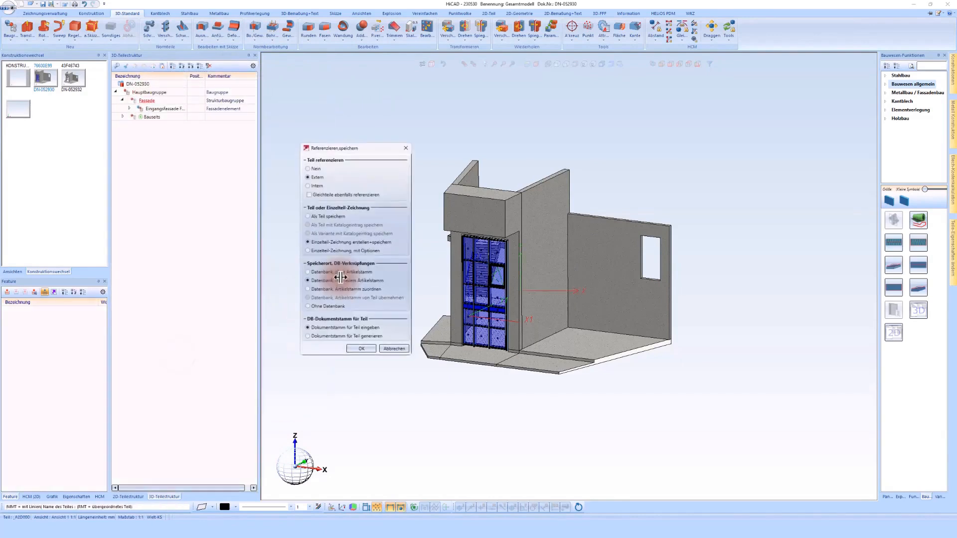
pyautogui.click(367, 351)
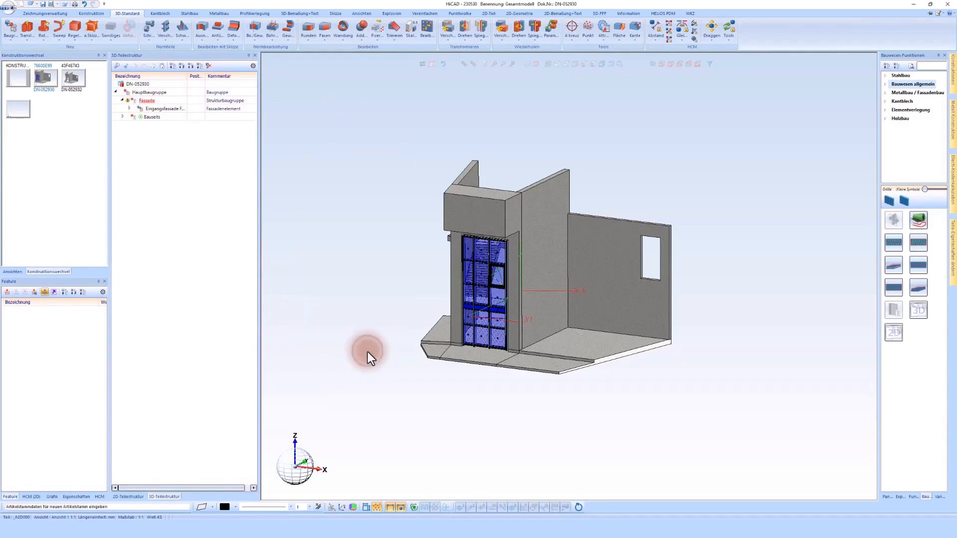
pyautogui.click(474, 372)
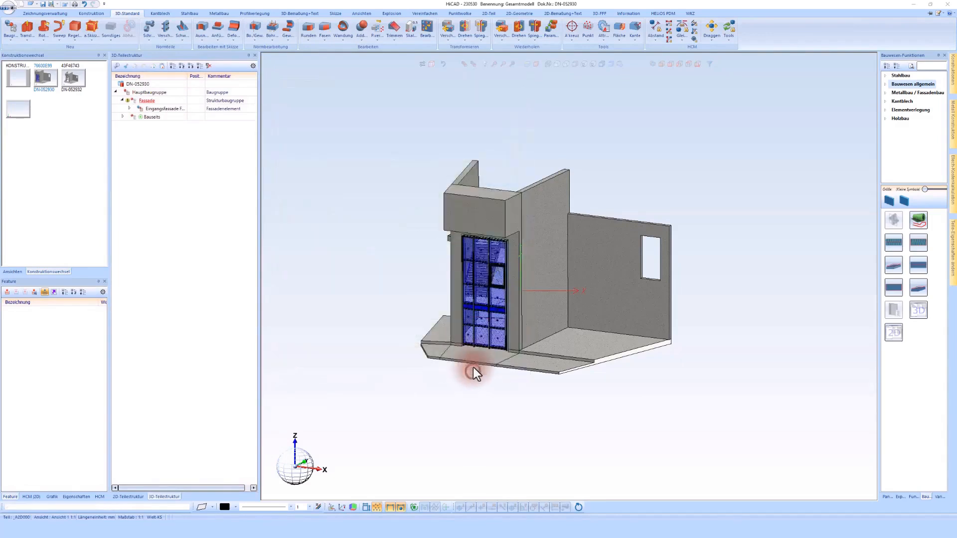
pyautogui.click(479, 272)
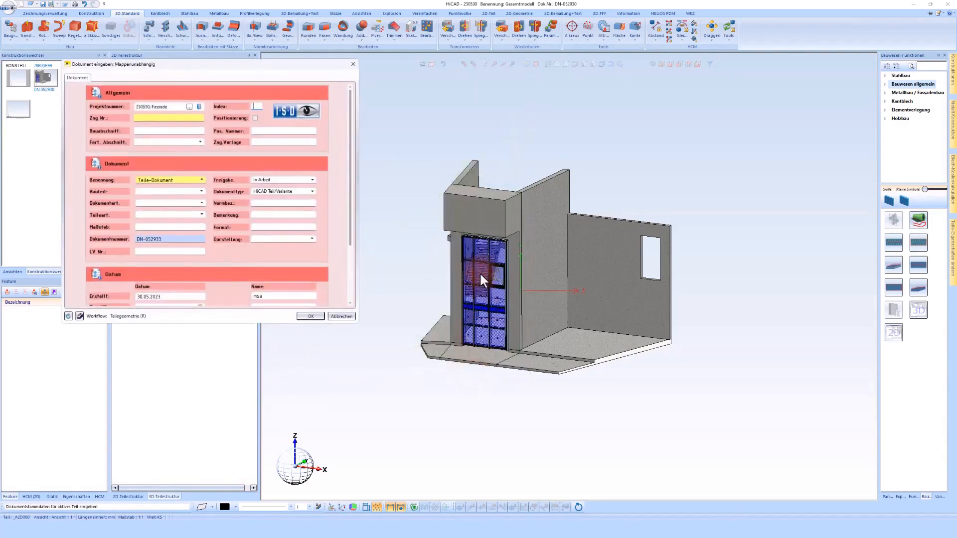
# Enter Fassade as the designation of the part document and accept its master data
pyautogui.click(188, 180)
pyautogui.write('Fassade')
pyautogui.click(304, 316)
pyautogui.click(346, 298)
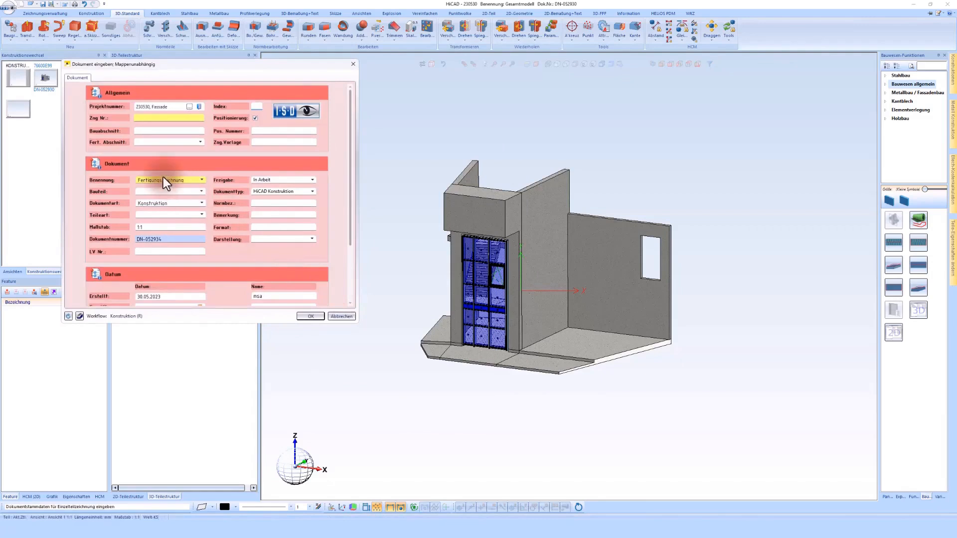
# Give the single-part drawing document the designation Fassade, turn off its Positionierung option and save it
pyautogui.click(254, 119)
pyautogui.click(310, 316)
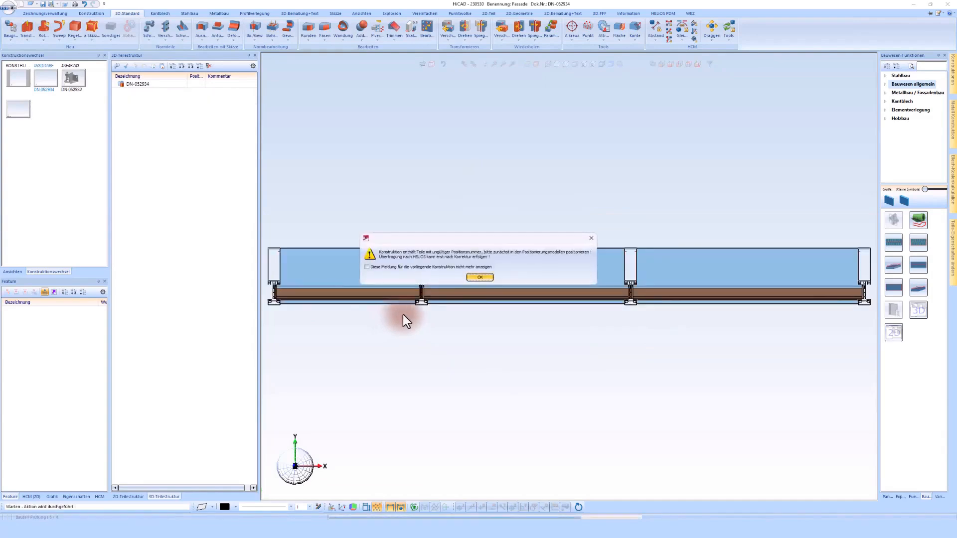
pyautogui.click(478, 277)
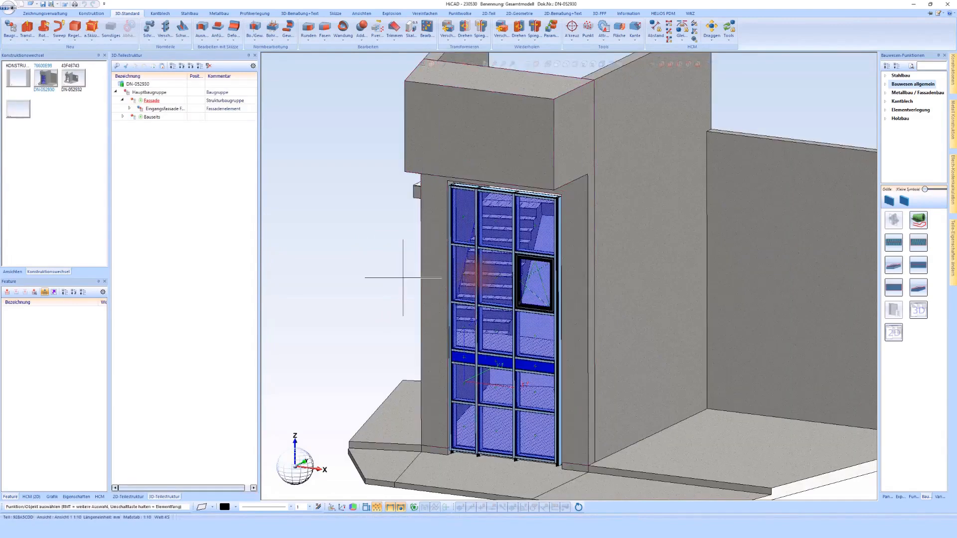
# Switch to HELIOS Desktop, refresh the project's document list, compare all documents with the construction documents and return to HiCAD
pyautogui.hotkey('alt', 'Tab')
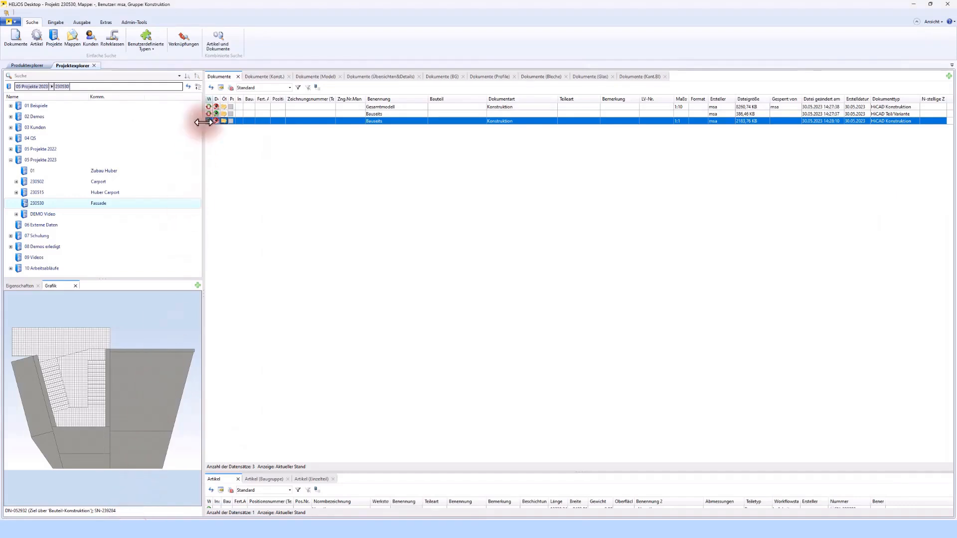
pyautogui.click(211, 88)
pyautogui.click(379, 135)
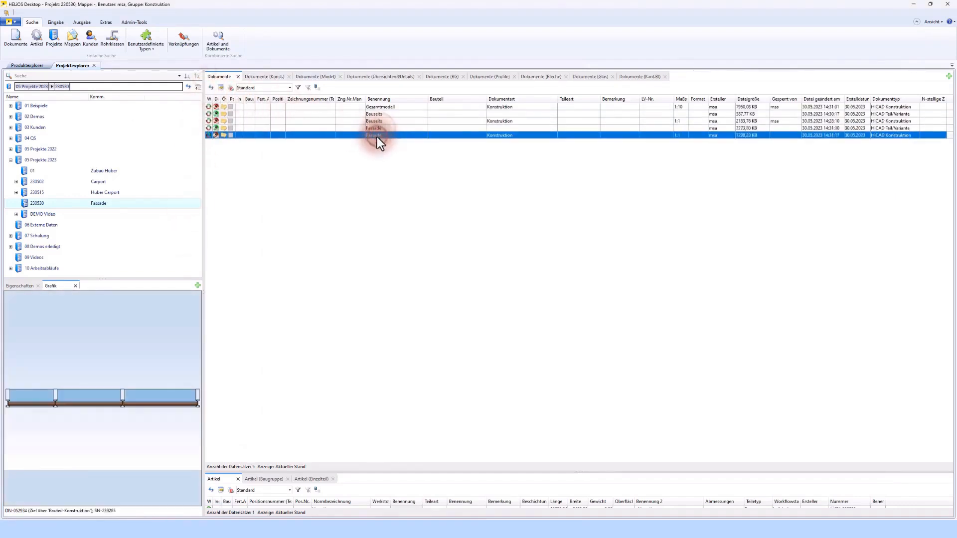
pyautogui.click(264, 76)
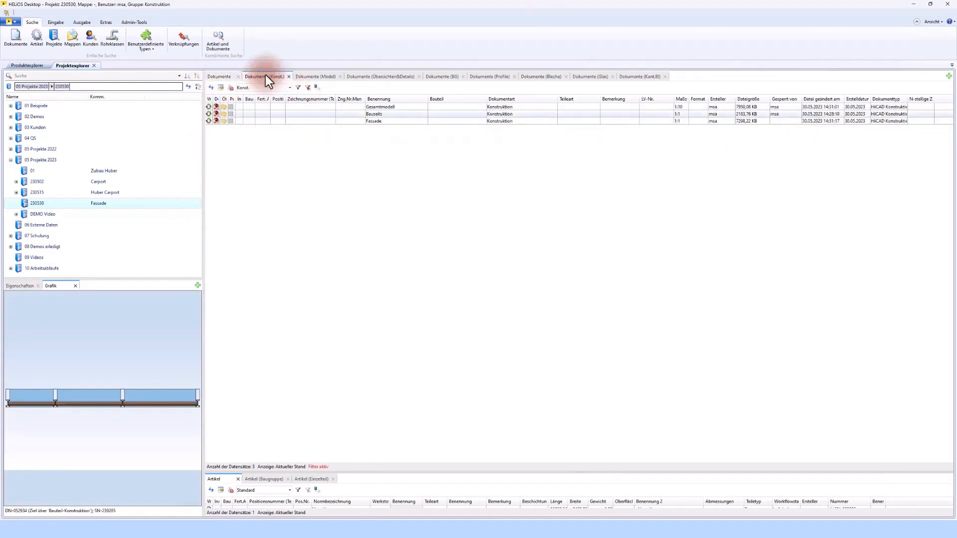
pyautogui.click(225, 76)
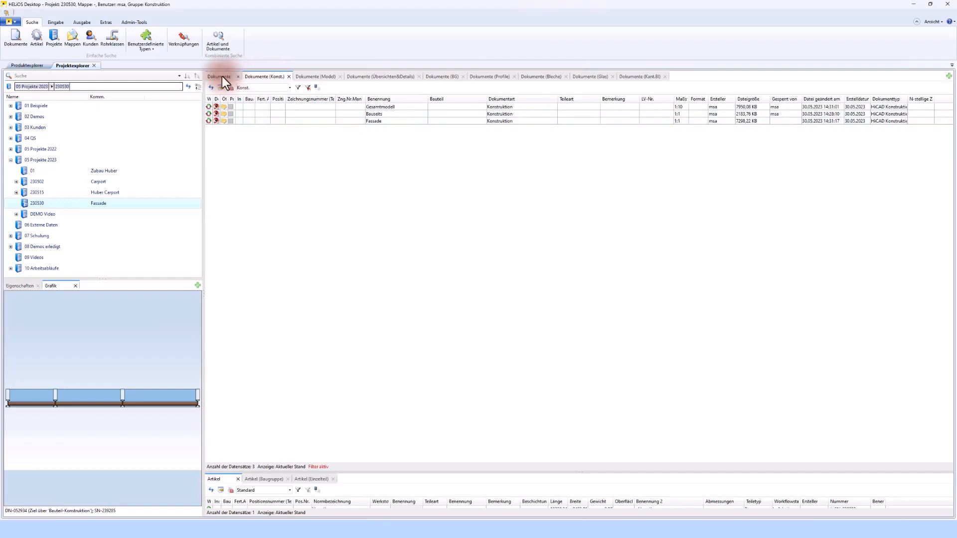
pyautogui.click(263, 76)
pyautogui.click(220, 76)
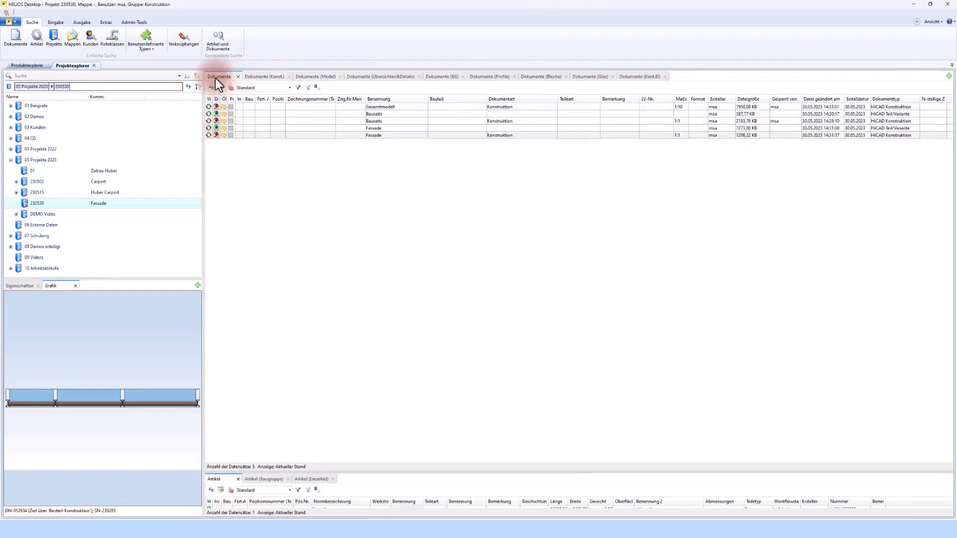
pyautogui.click(252, 77)
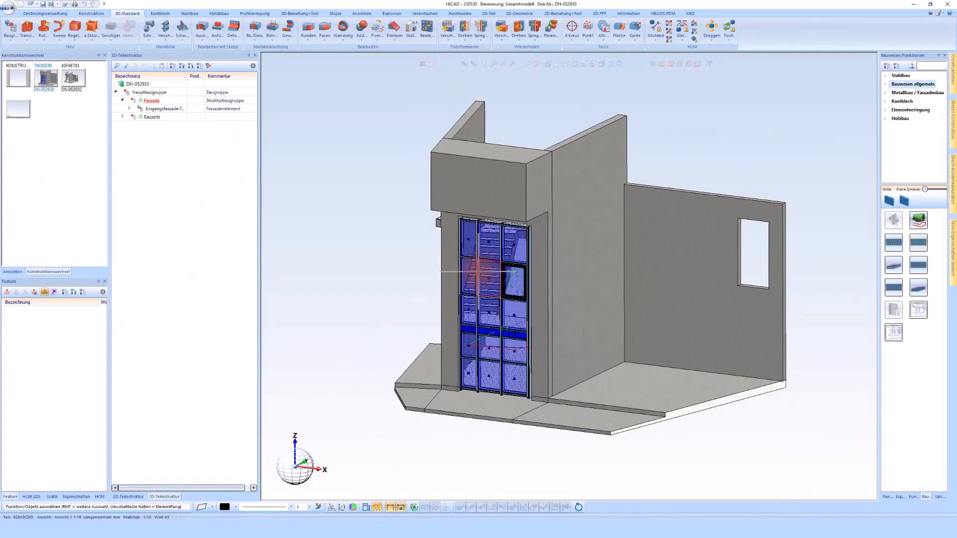
pyautogui.click(521, 231)
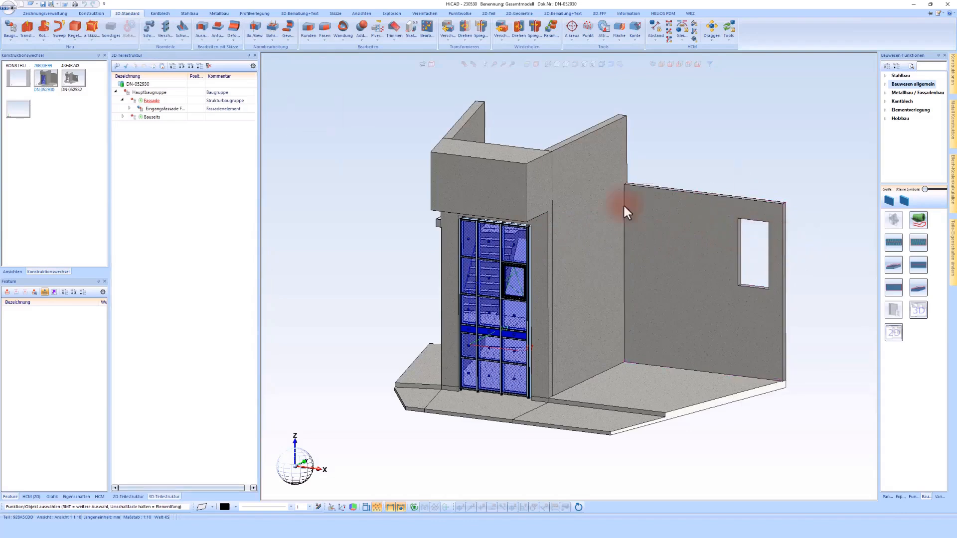
# Create a subassembly with item number Eingangsfassade under the Fassade assembly and set its part type to Strukturbaugruppe
pyautogui.rightClick(151, 101)
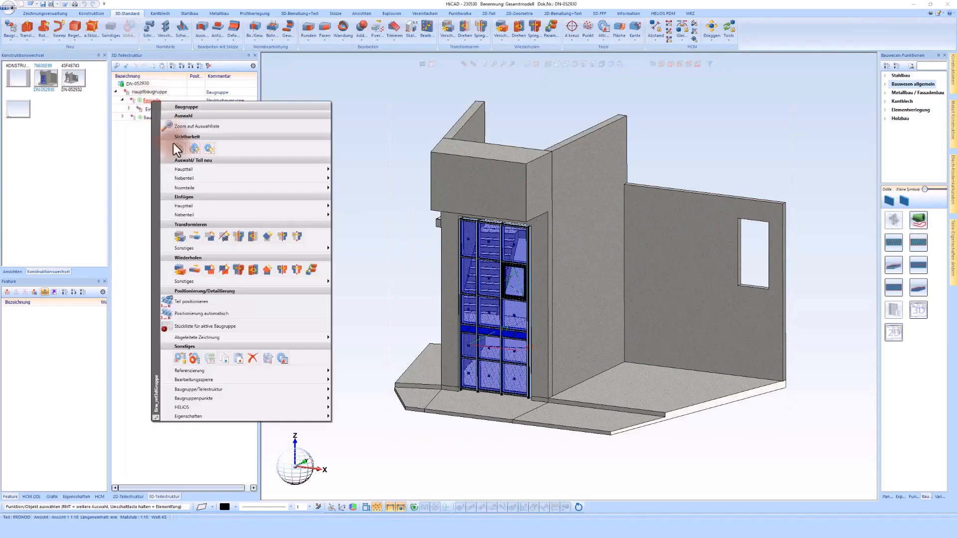
pyautogui.moveTo(192, 178)
pyautogui.click(339, 199)
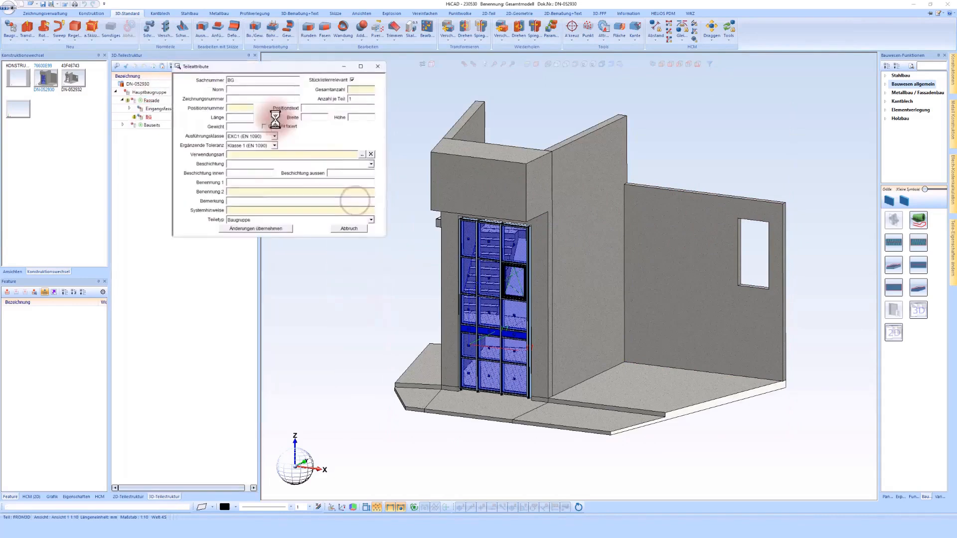
pyautogui.write('Eingangsfassade')
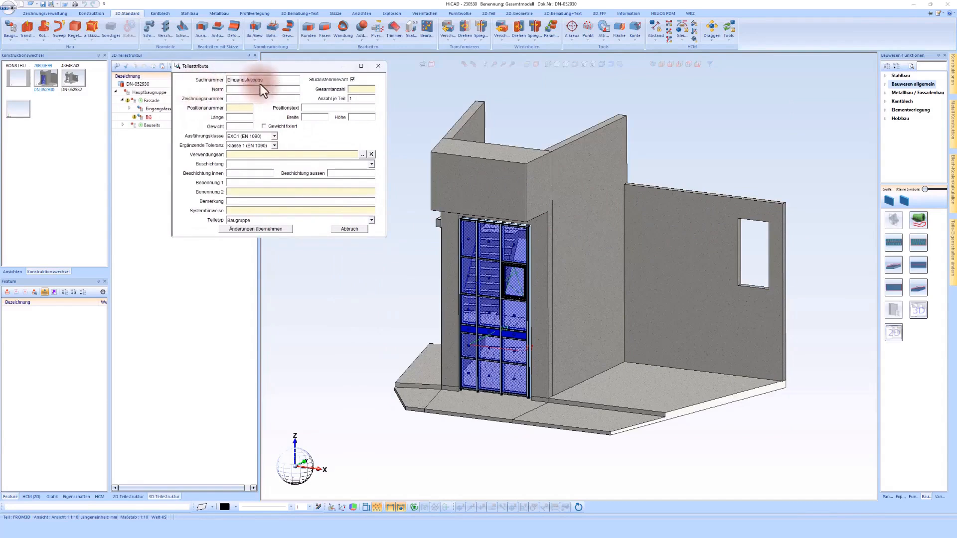
pyautogui.click(288, 220)
pyautogui.click(269, 279)
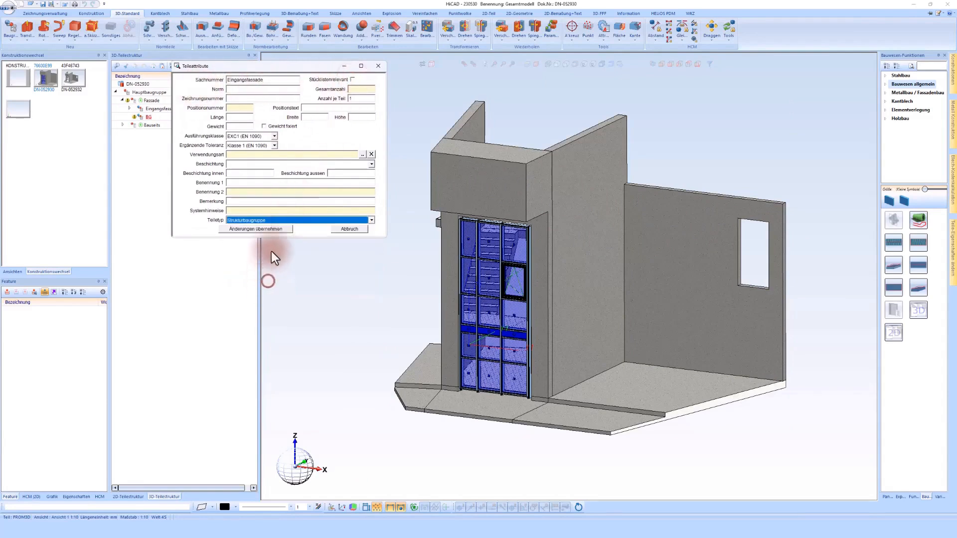
pyautogui.click(274, 229)
# Move the Eingangsfassade facade element into the Eingangsfassade structure subassembly
pyautogui.click(167, 108)
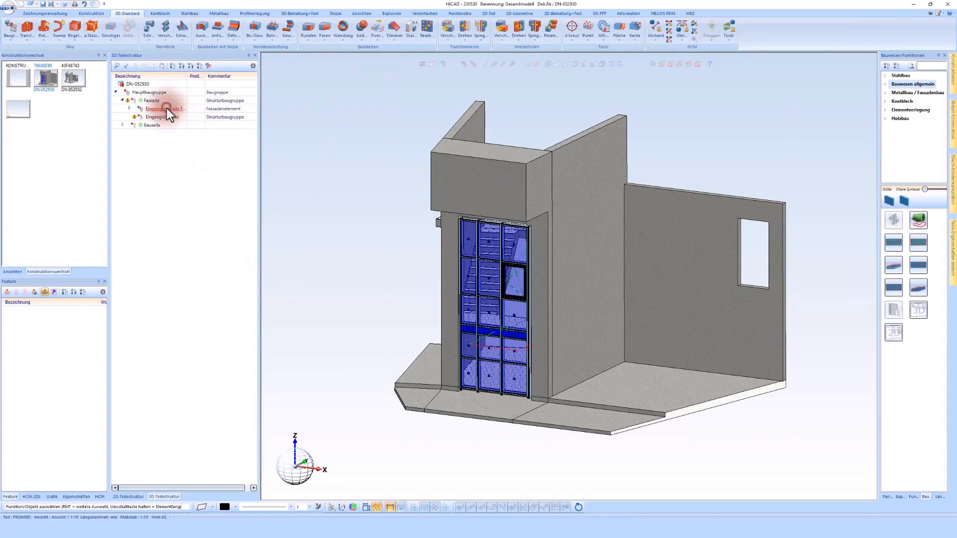
pyautogui.moveTo(163, 109); pyautogui.dragTo(162, 116)
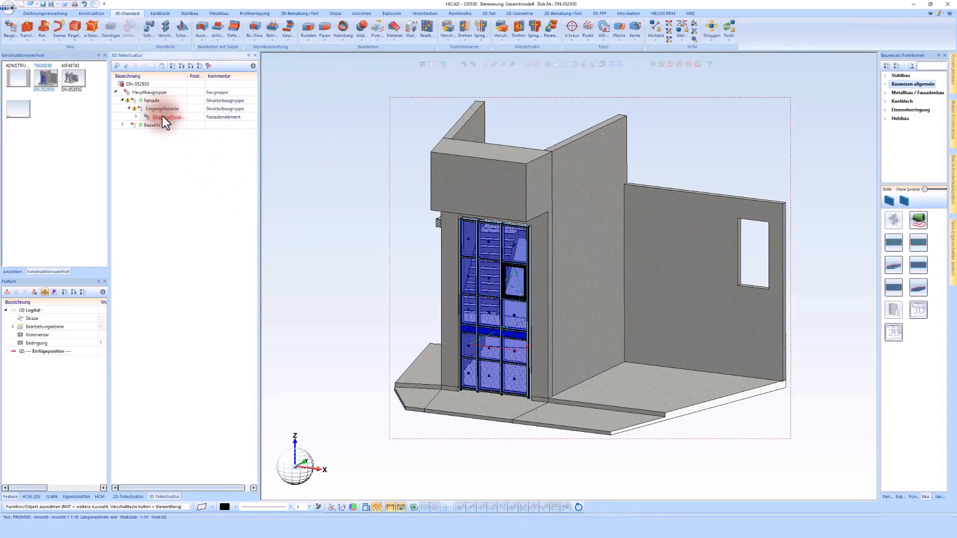
# Reopen the part attributes of the Eingangsfassade subassembly, mark its item number text and confirm Strukturbaugruppe as part type
pyautogui.click(161, 109)
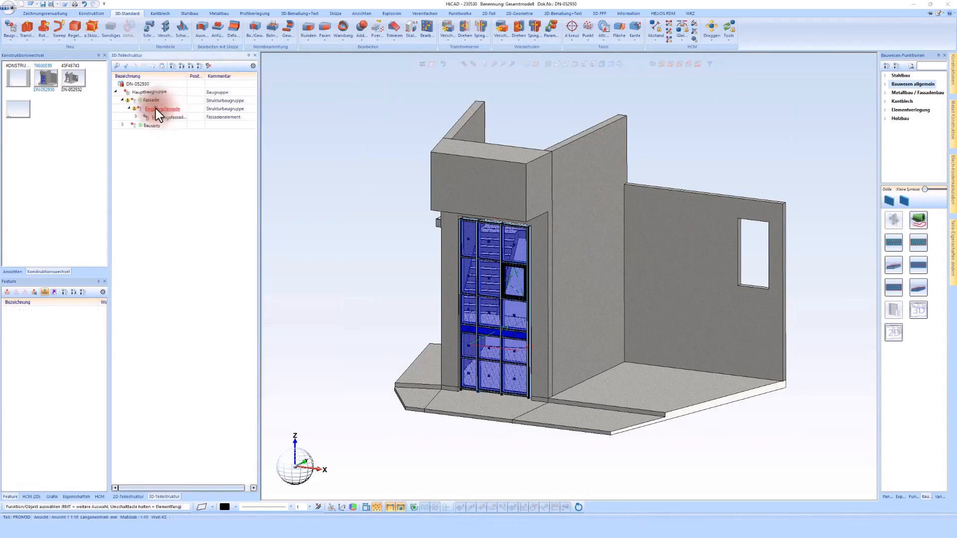
pyautogui.doubleClick(160, 109)
pyautogui.moveTo(265, 79); pyautogui.dragTo(208, 105)
pyautogui.click(258, 222)
pyautogui.click(263, 220)
pyautogui.click(261, 279)
pyautogui.click(265, 228)
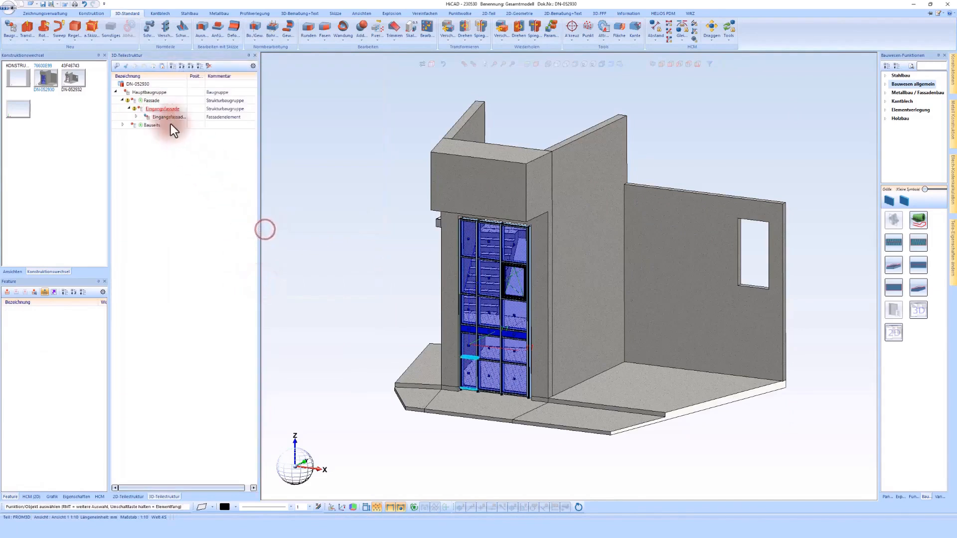
# Reference Eingangsfassade externally with a single-part drawing, a new item not relevant to the bill of materials, and a part document designated Eingangsfassade
pyautogui.rightClick(158, 109)
pyautogui.click(188, 365)
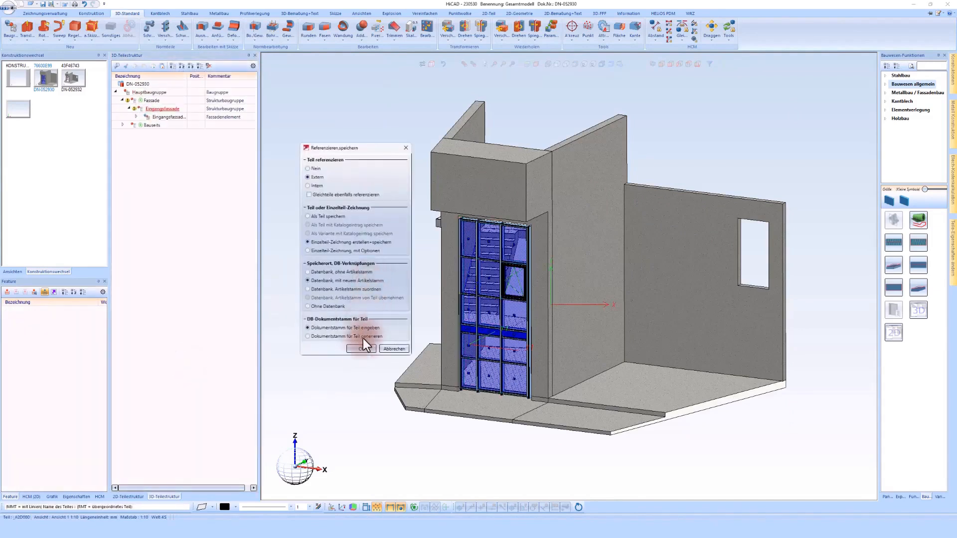
pyautogui.click(361, 349)
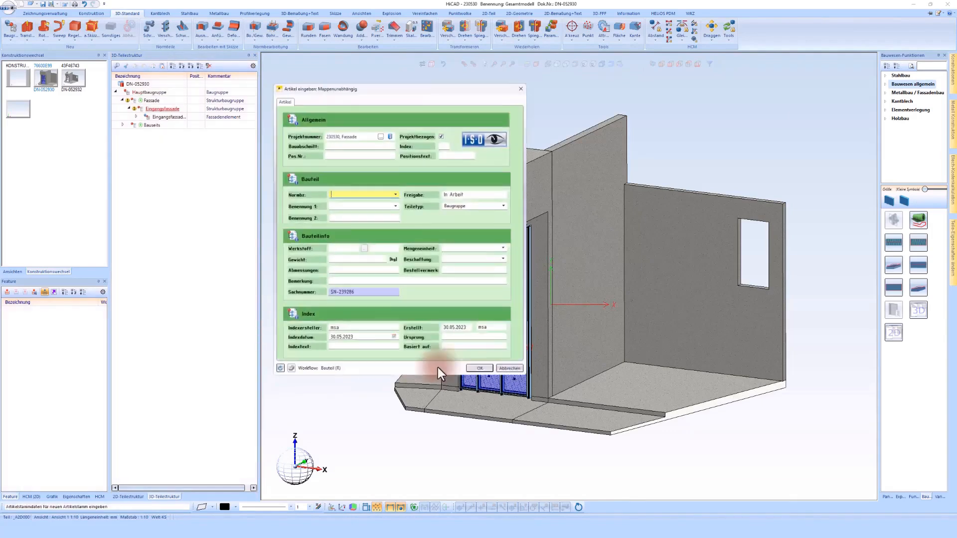
pyautogui.click(479, 369)
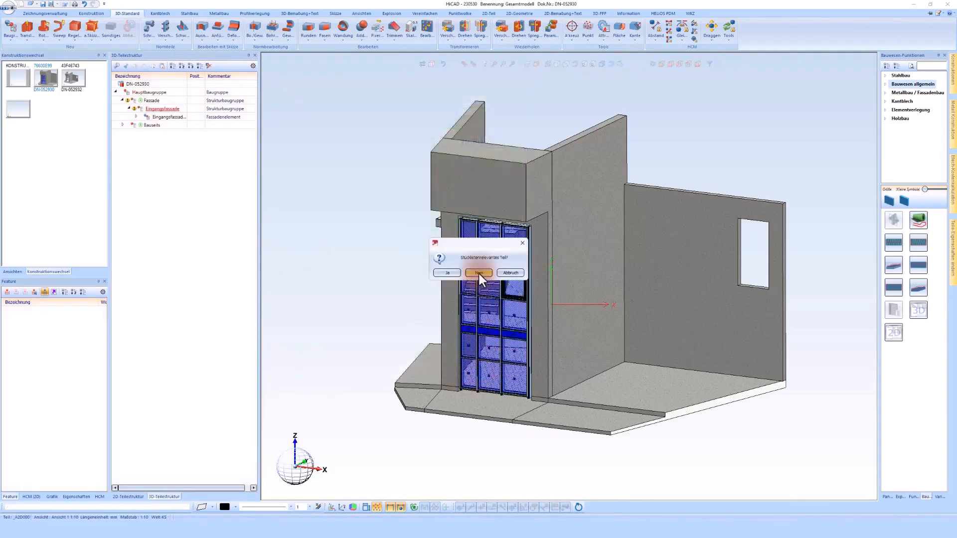
pyautogui.click(480, 274)
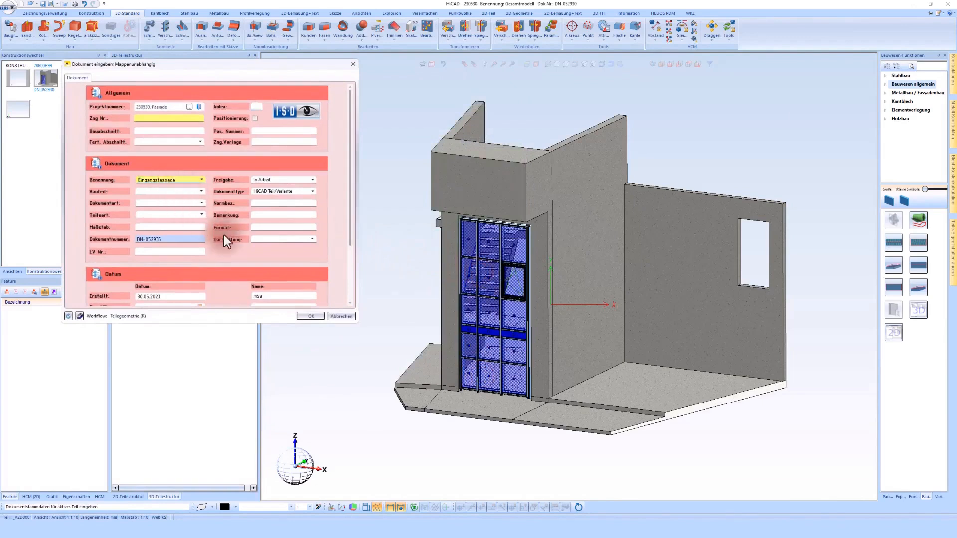
pyautogui.click(309, 316)
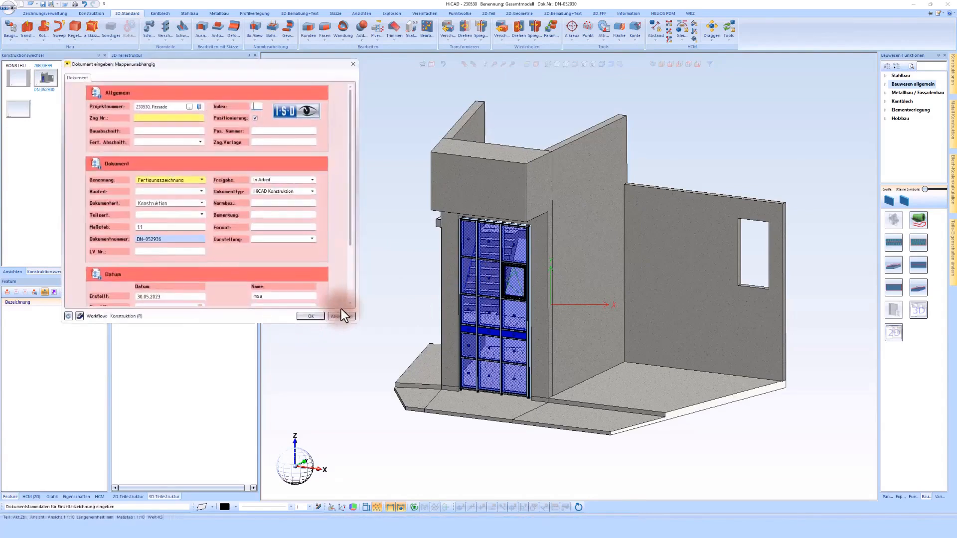
# Give the single-part drawing document the designation Eingangsfassade, turn off its Positionierung option and save it
pyautogui.click(190, 180)
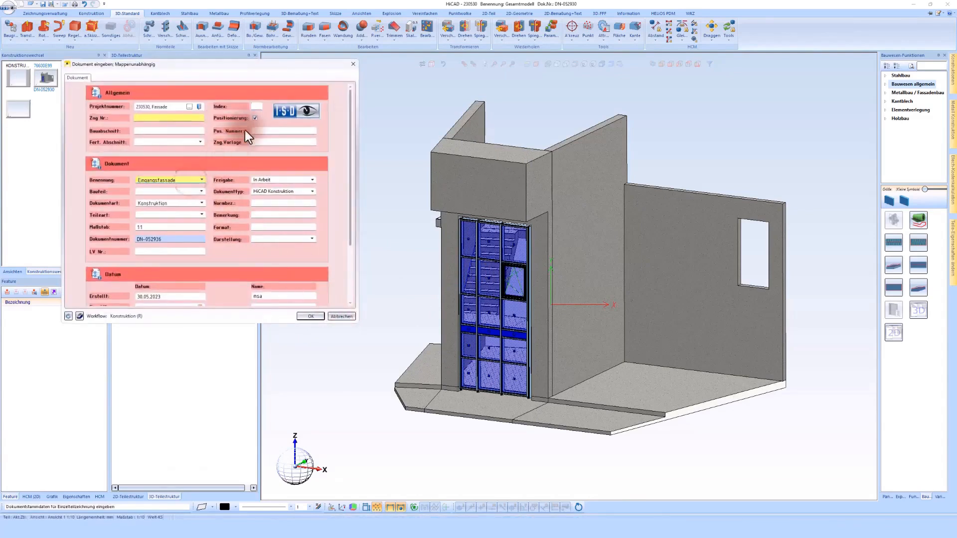
pyautogui.click(255, 118)
pyautogui.click(309, 317)
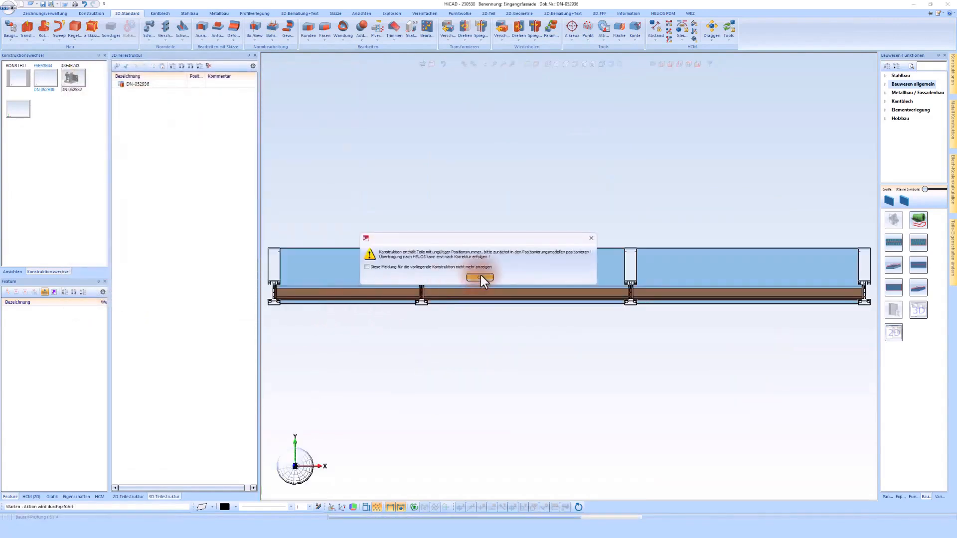
pyautogui.click(480, 277)
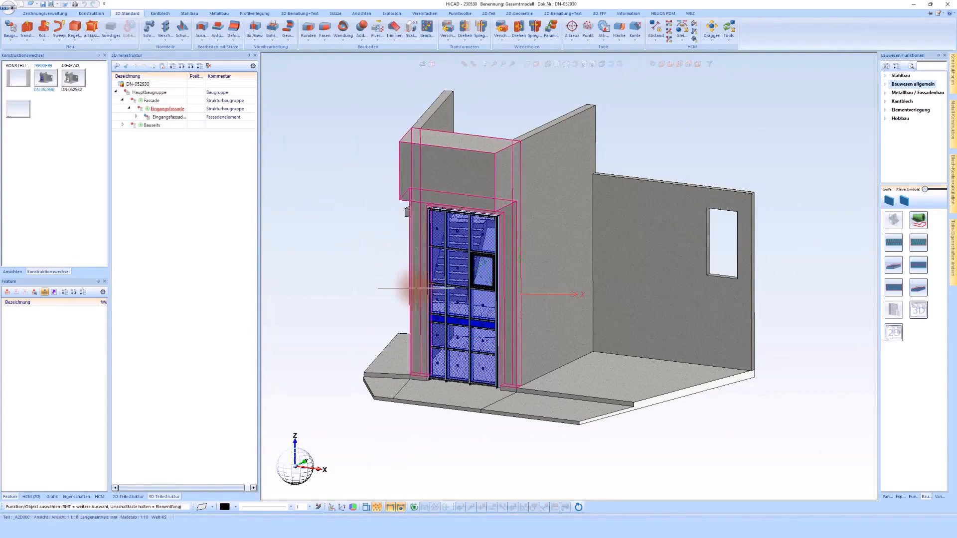
pyautogui.moveTo(416, 288); pyautogui.dragTo(485, 385, button='middle')
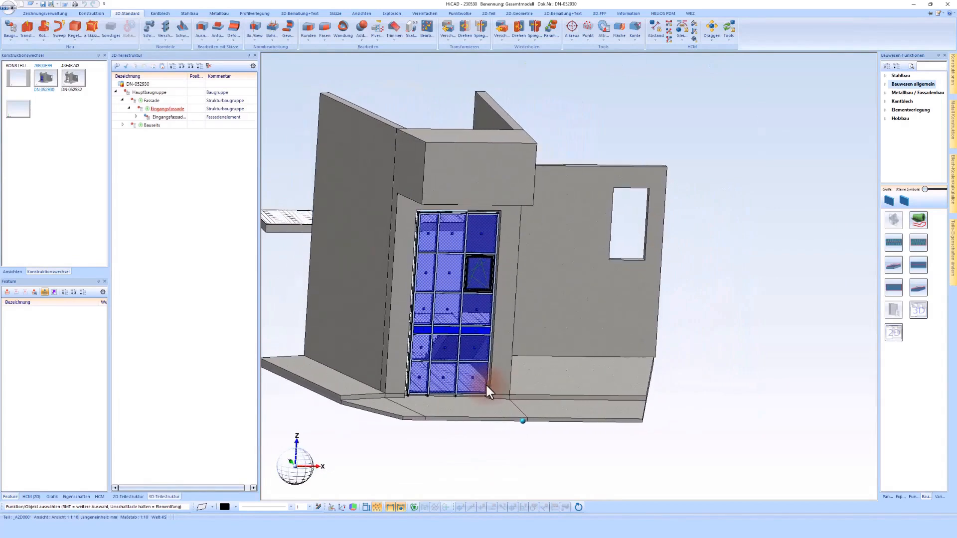
pyautogui.moveTo(585, 311); pyautogui.dragTo(585, 309, button='middle')
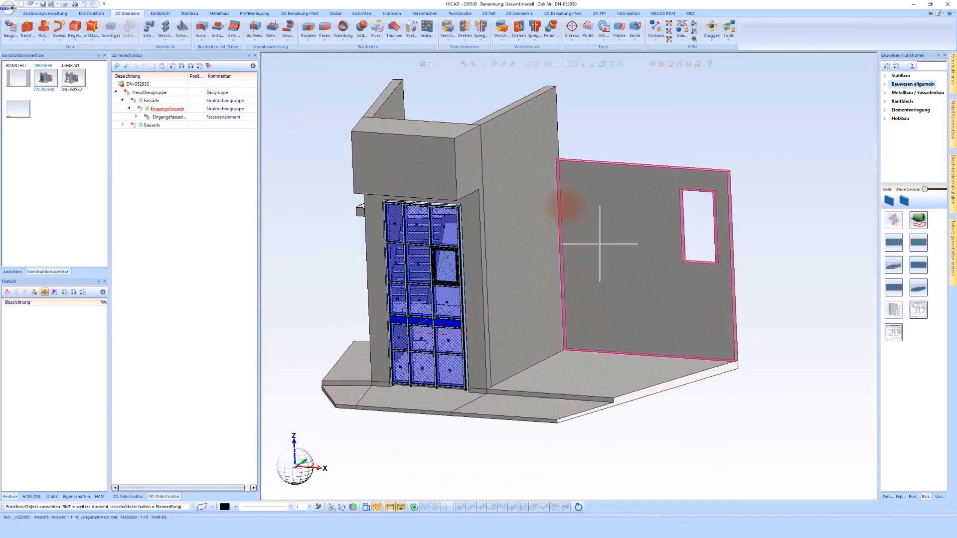
pyautogui.click(13, 273)
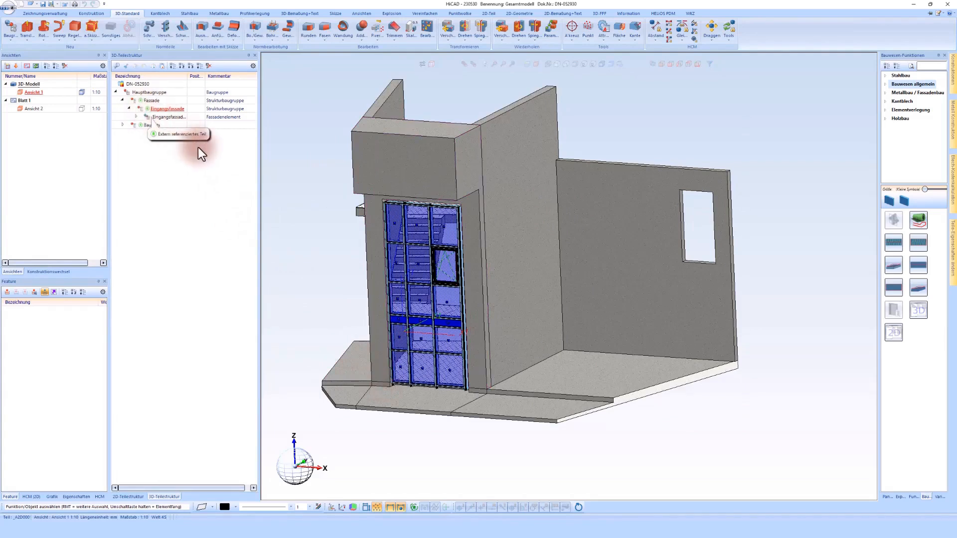
pyautogui.click(33, 273)
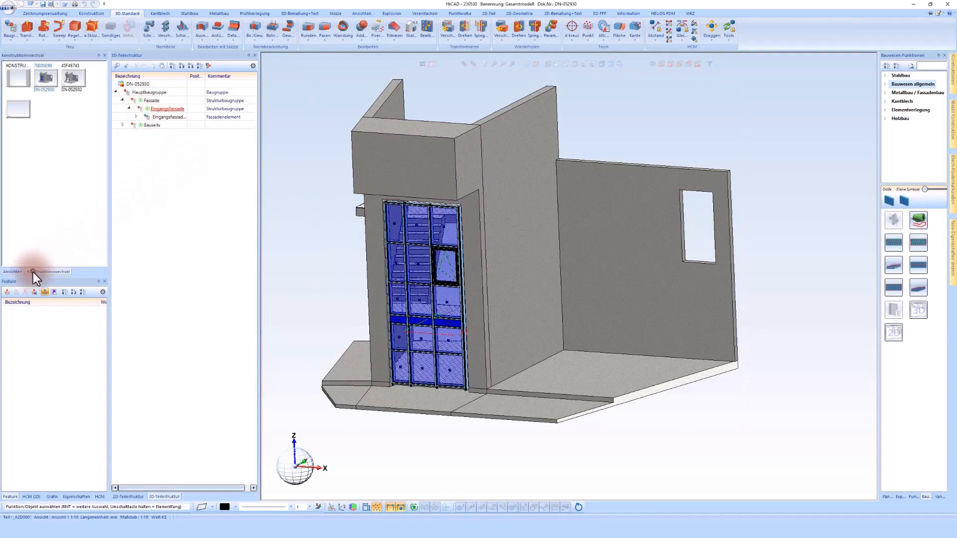
pyautogui.click(15, 94)
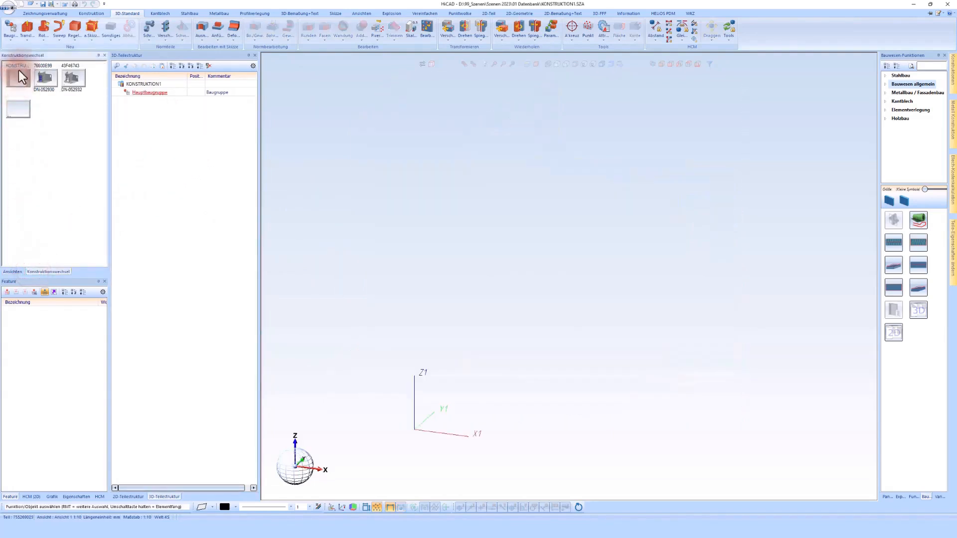
pyautogui.click(50, 15)
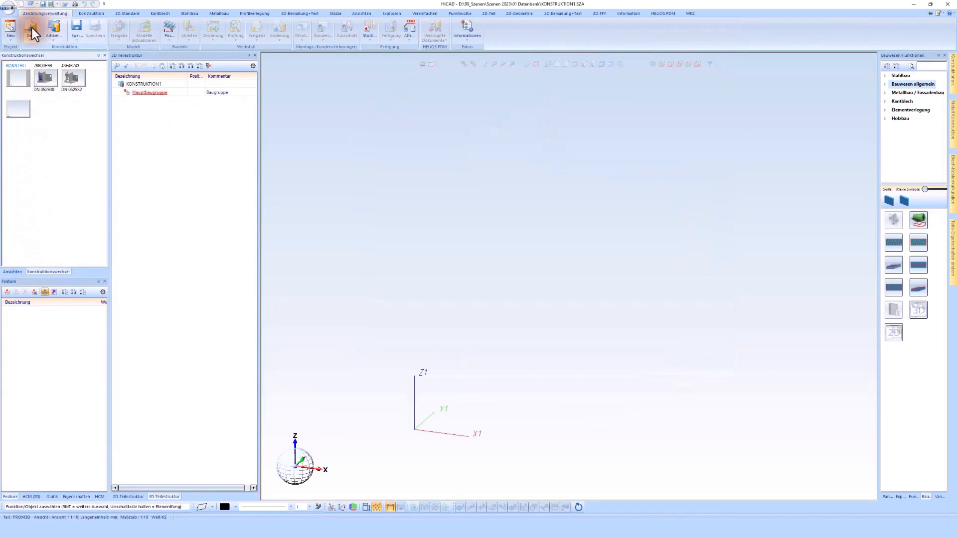
pyautogui.click(31, 27)
pyautogui.click(478, 272)
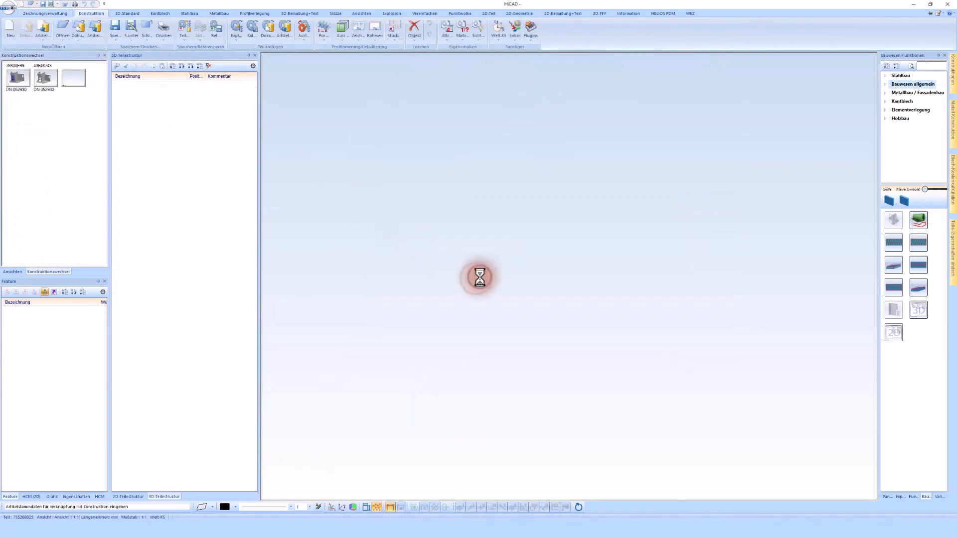
pyautogui.click(512, 375)
# Search the projects assigned to 05 Projekte 2023 and activate project 230530 Fassade
pyautogui.click(52, 14)
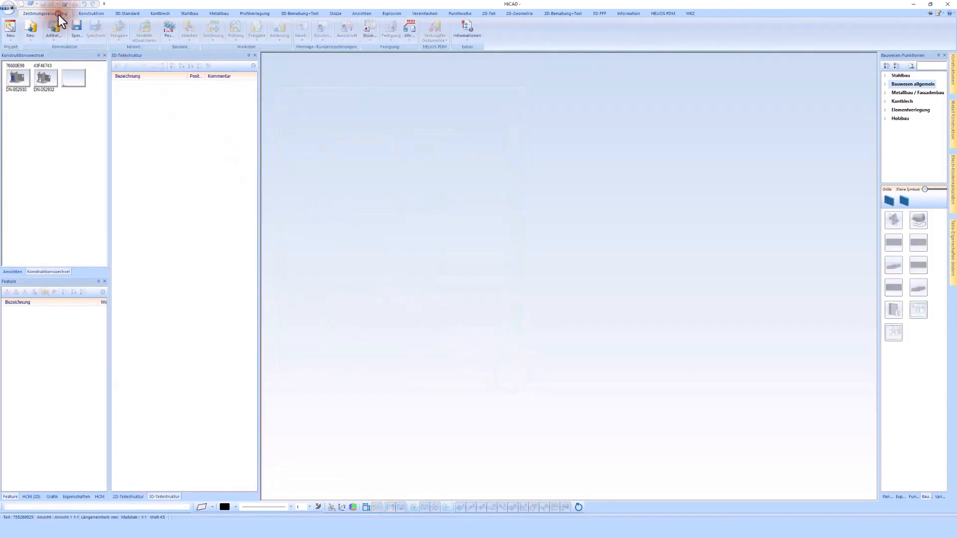
pyautogui.click(12, 38)
pyautogui.click(25, 69)
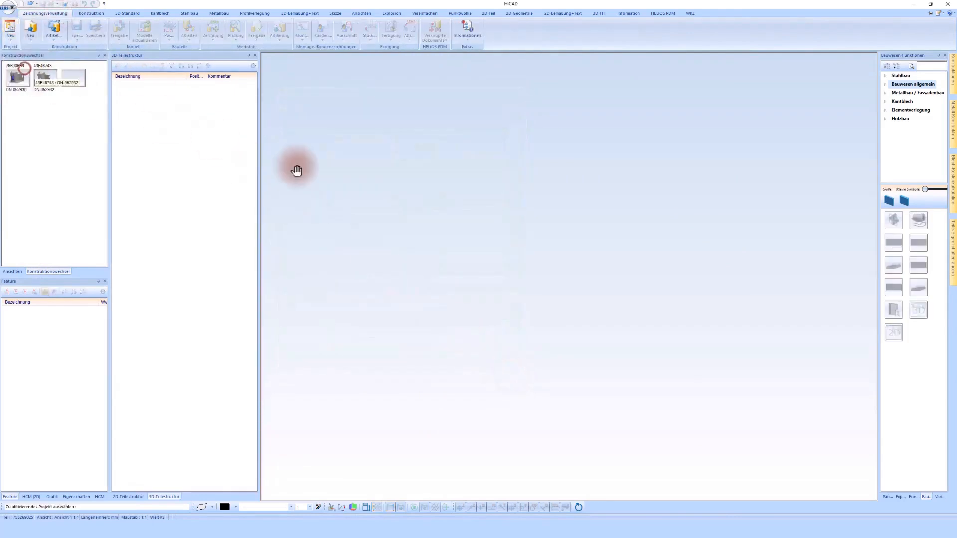
pyautogui.click(171, 134)
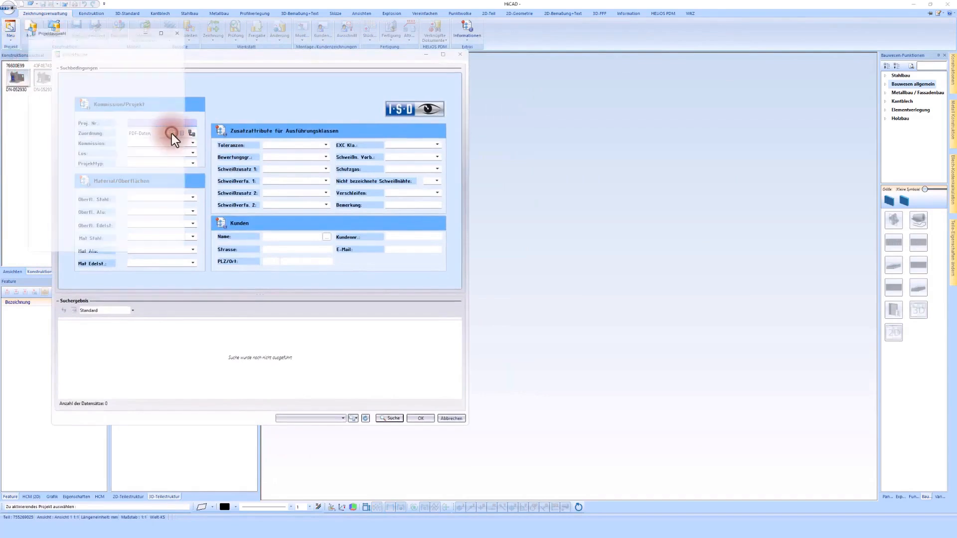
pyautogui.click(85, 130)
pyautogui.click(144, 253)
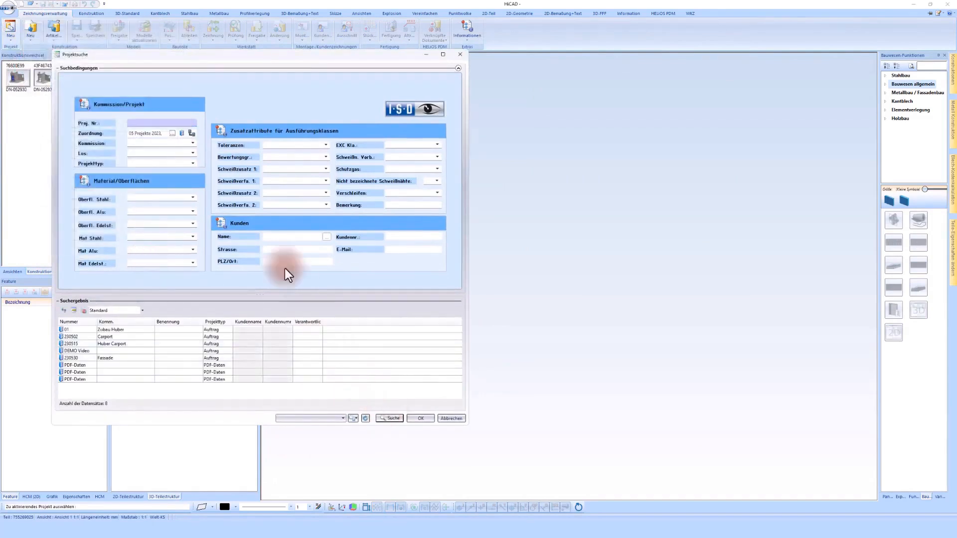
pyautogui.click(388, 418)
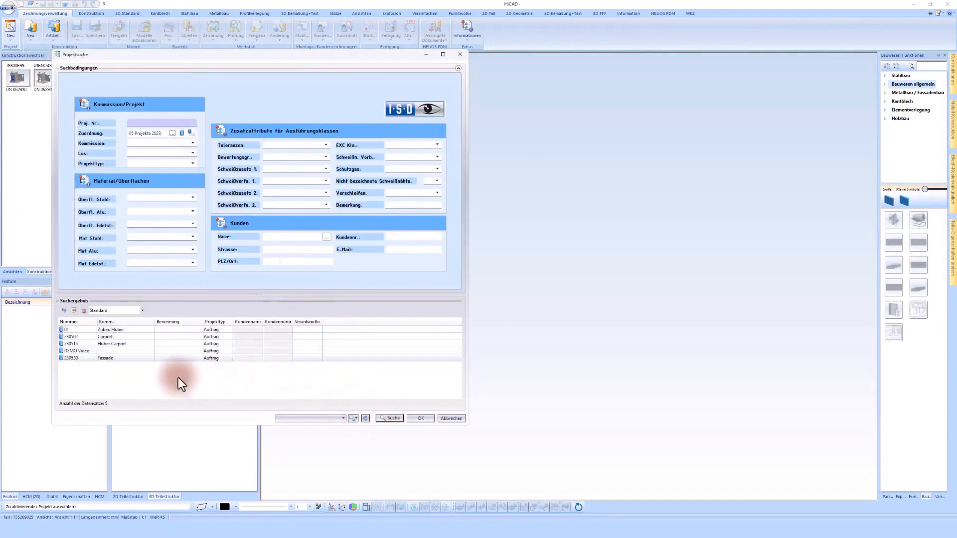
pyautogui.click(82, 358)
pyautogui.doubleClick(82, 358)
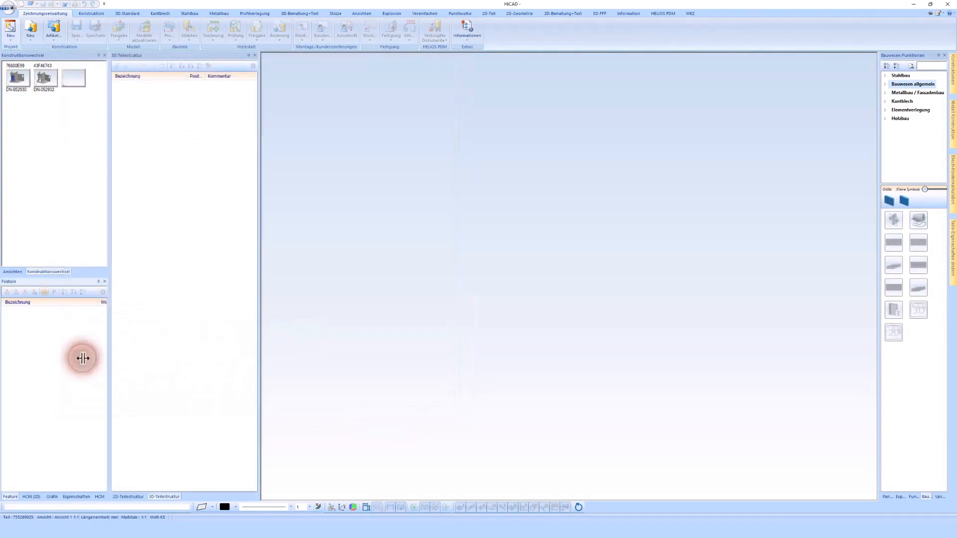
# Start a new drawing and accept its item master data assigned to project 230530, Fassade
pyautogui.click(31, 28)
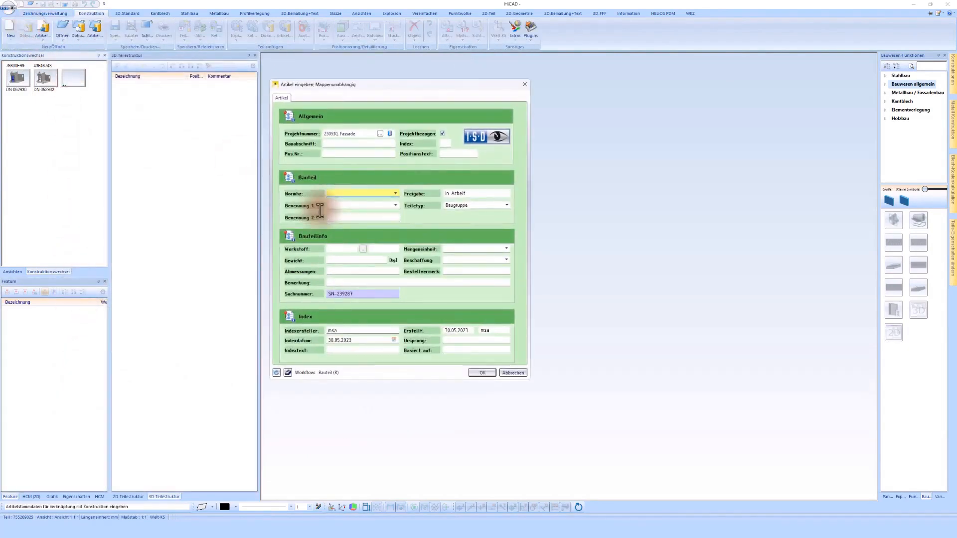
pyautogui.moveTo(358, 133); pyautogui.dragTo(308, 137)
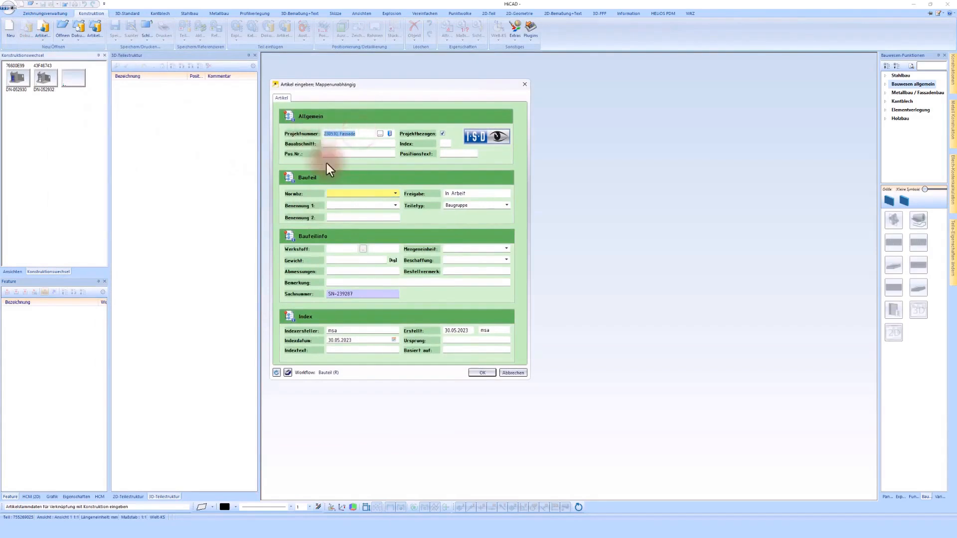
pyautogui.click(480, 373)
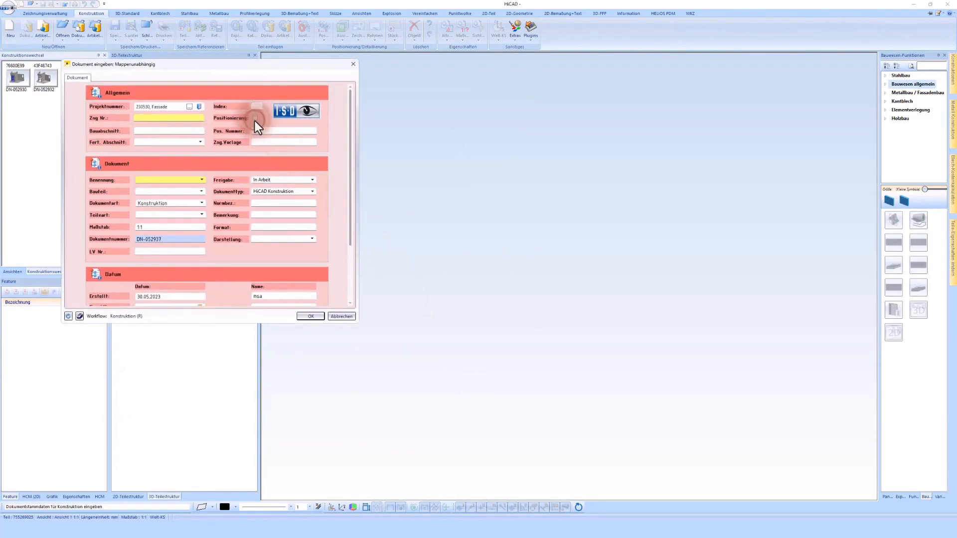
# Create the drawing document as a Detailzeichnung with drawing template DET-01 and Positionierung turned off
pyautogui.click(202, 204)
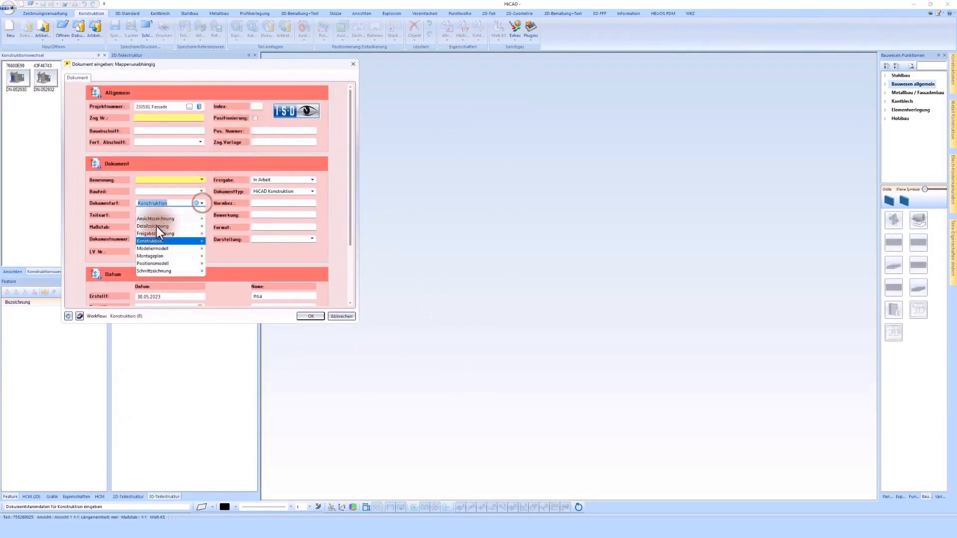
pyautogui.click(154, 227)
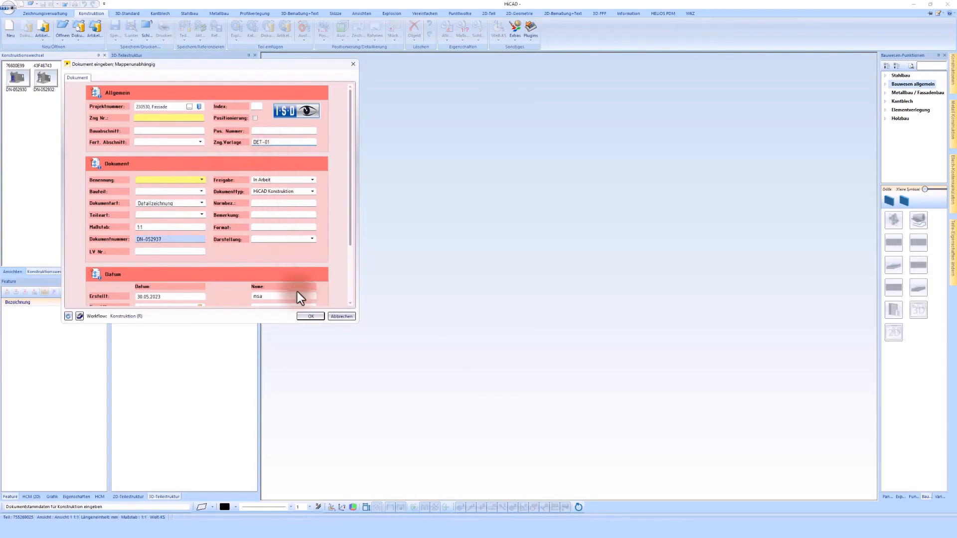
pyautogui.click(302, 317)
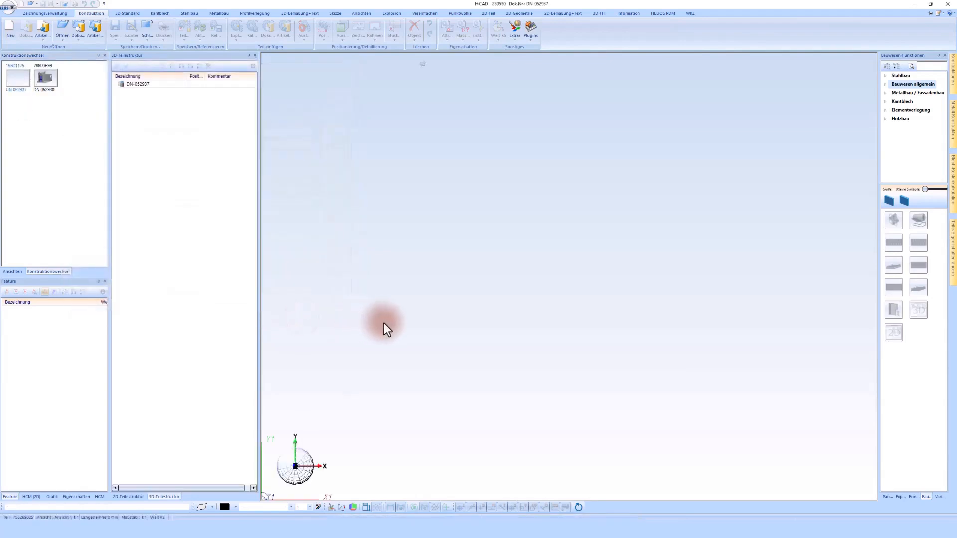
# Give the detail drawing's main assembly the Sachnummer Detail 01 and apply the part attributes
pyautogui.doubleClick(272, 80)
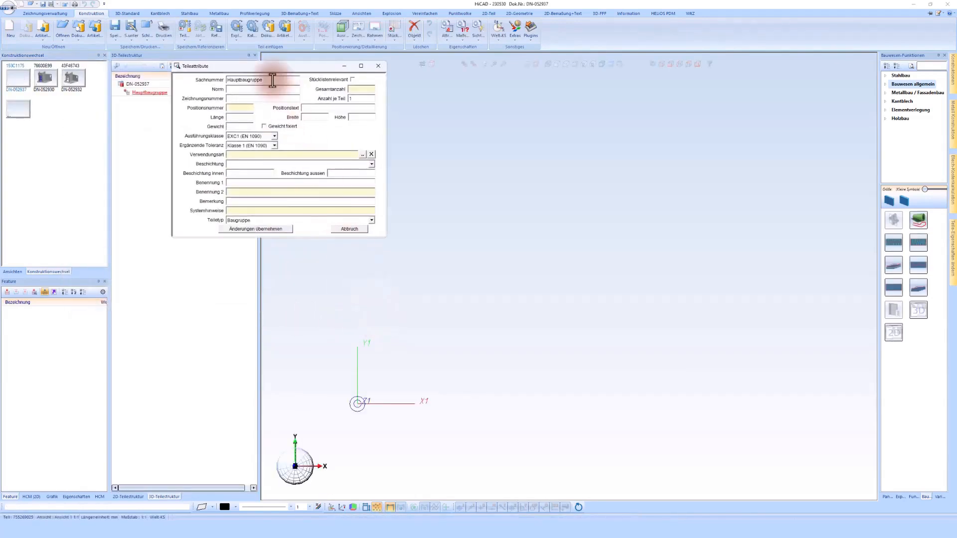
pyautogui.write('Detai')
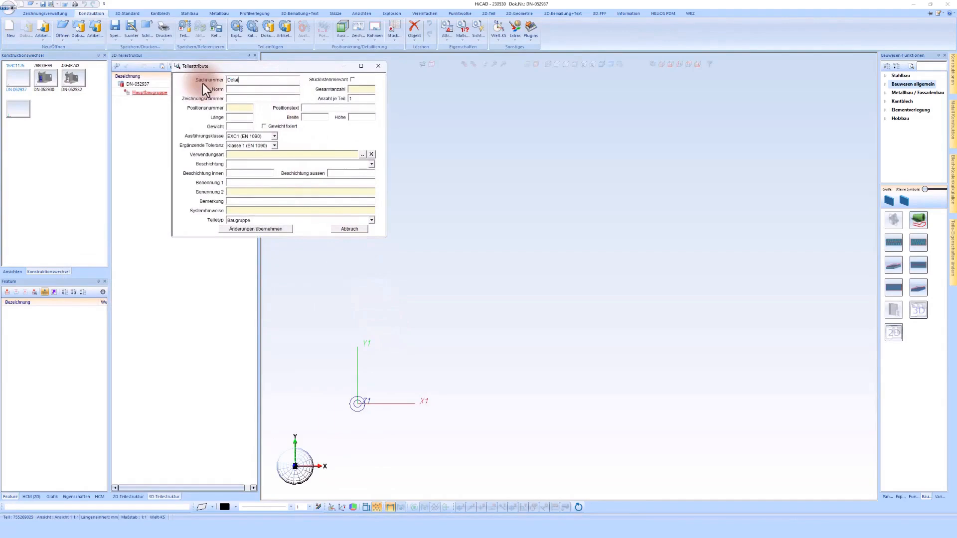
pyautogui.write('l 01')
pyautogui.click(279, 230)
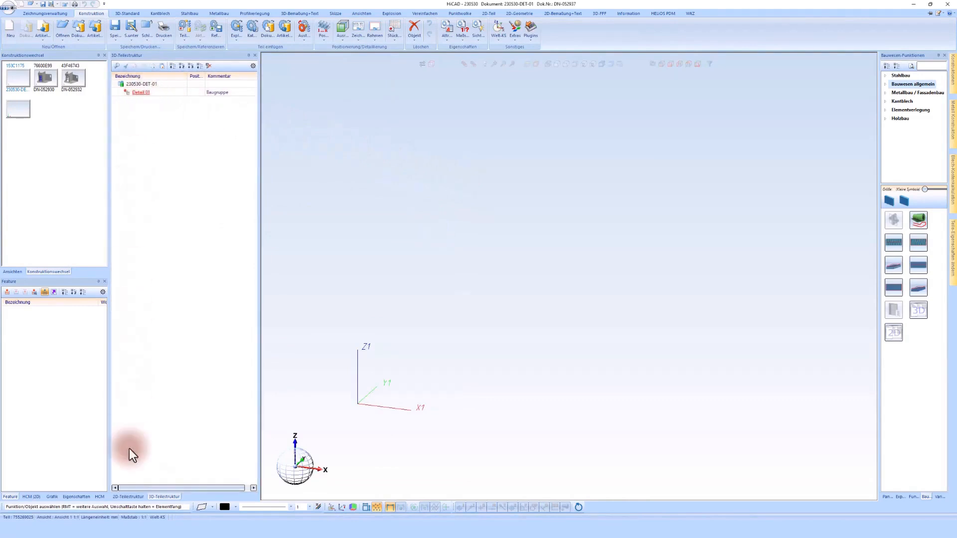
# Switch to HELIOS Desktop, refresh the construction documents of project 230530 and check the entry 230530-DET-01
pyautogui.click(130, 528)
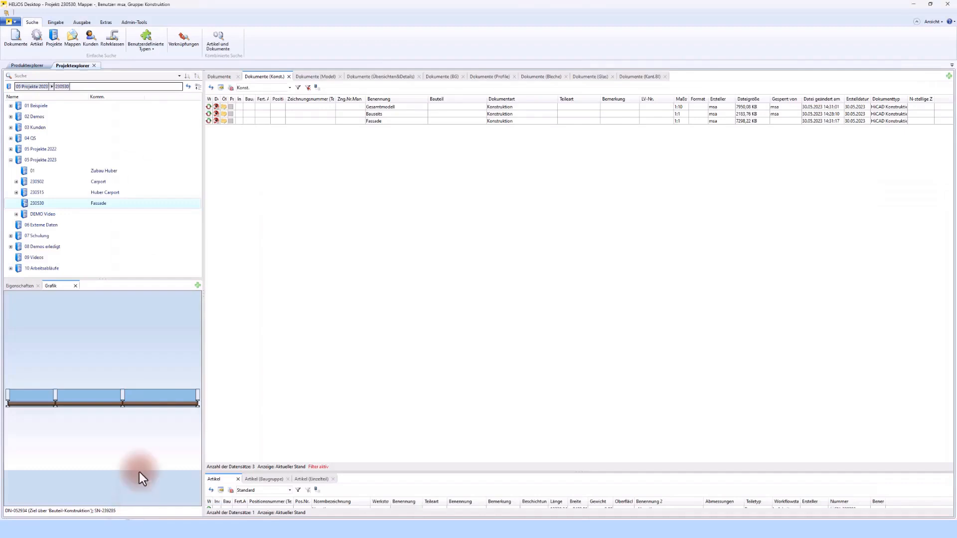
pyautogui.click(211, 88)
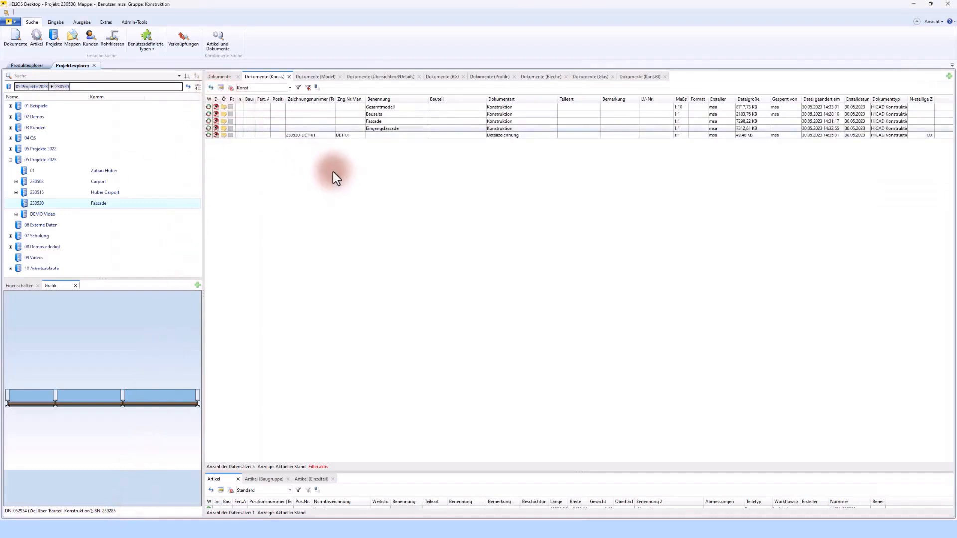
pyautogui.click(307, 139)
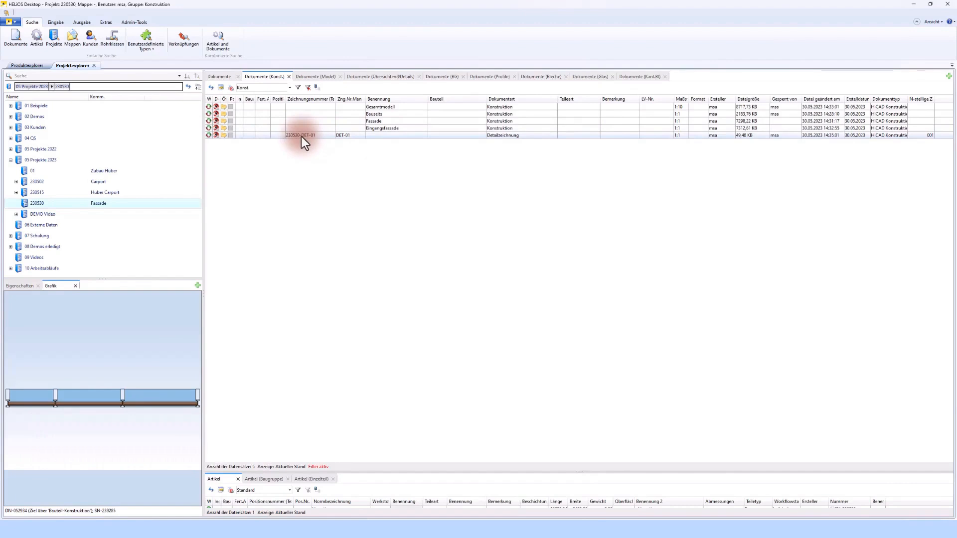
# Refresh the project structure and view the documents in the PDF-Daten subproject of 230530
pyautogui.click(188, 87)
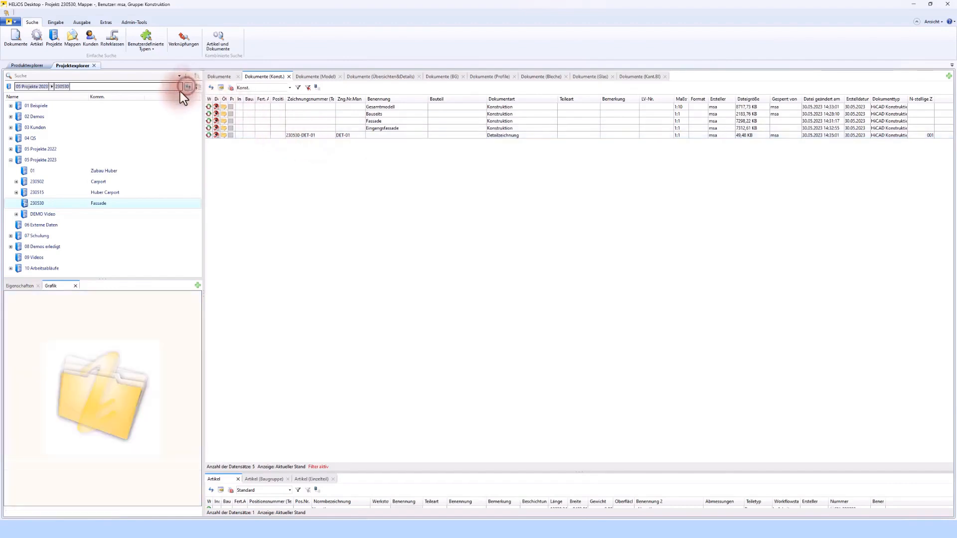
pyautogui.click(16, 203)
pyautogui.click(39, 214)
pyautogui.click(217, 76)
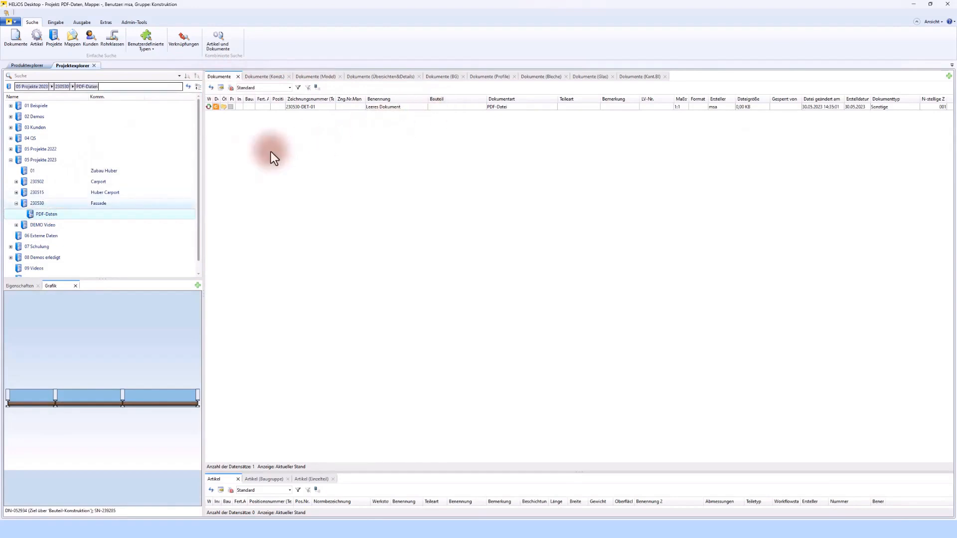
pyautogui.click(39, 204)
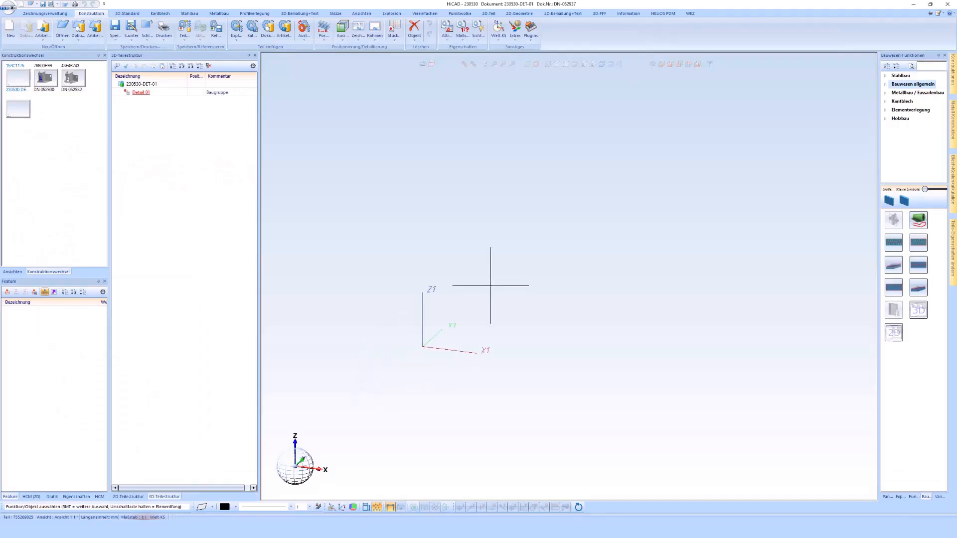
# Switch back to HiCAD, search the project's articles and insert the Bauseits assembly into Detail 01 at the origin
pyautogui.scroll(-6, 455, 320)
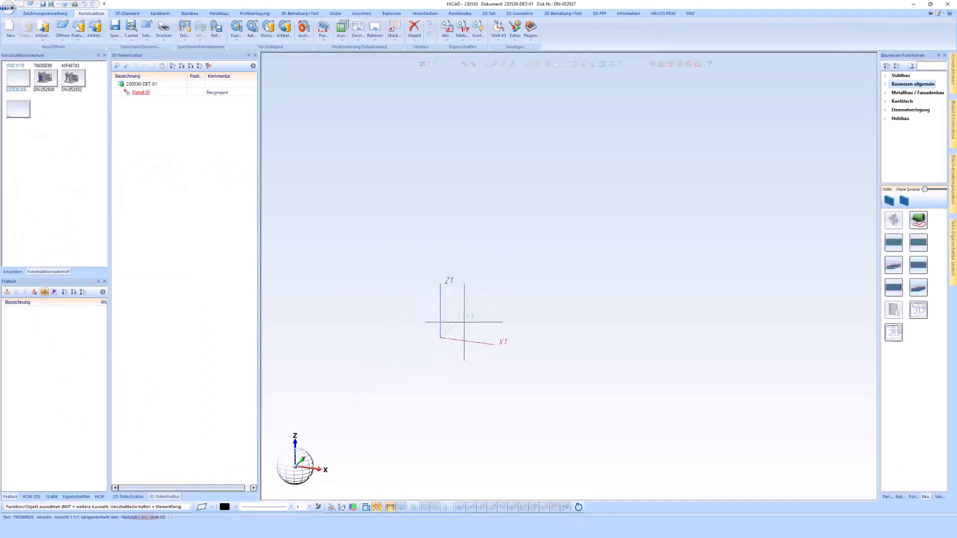
pyautogui.scroll(-3, 409, 355)
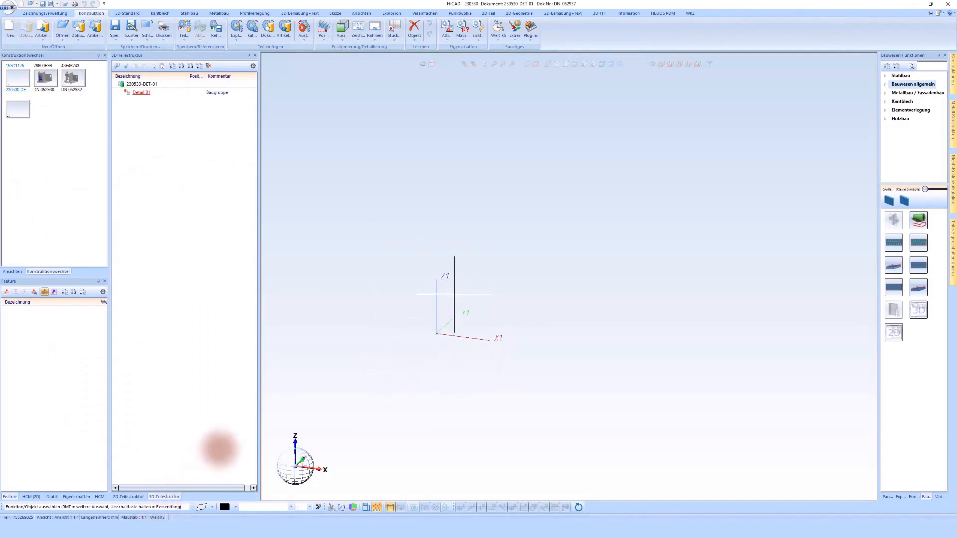
pyautogui.rightClick(396, 253)
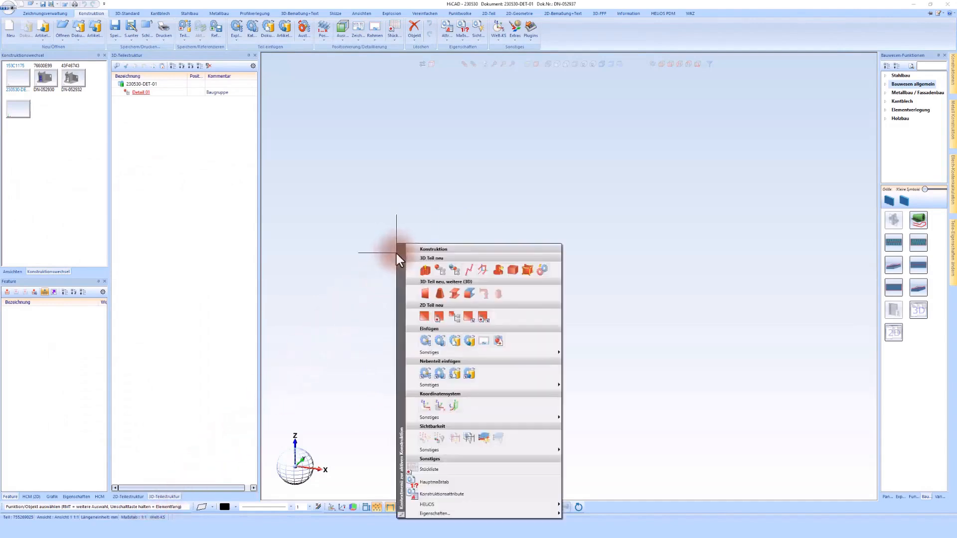
pyautogui.click(466, 343)
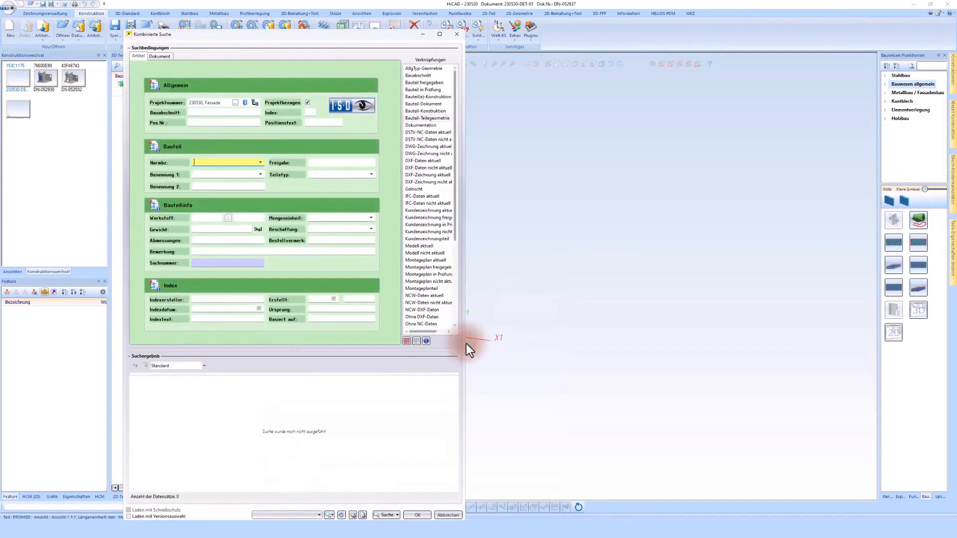
pyautogui.click(384, 516)
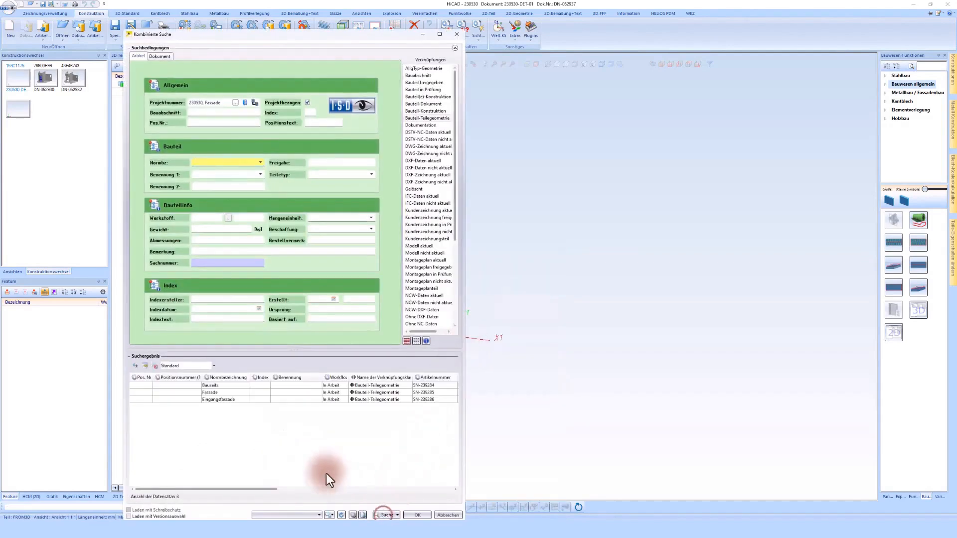
pyautogui.click(211, 386)
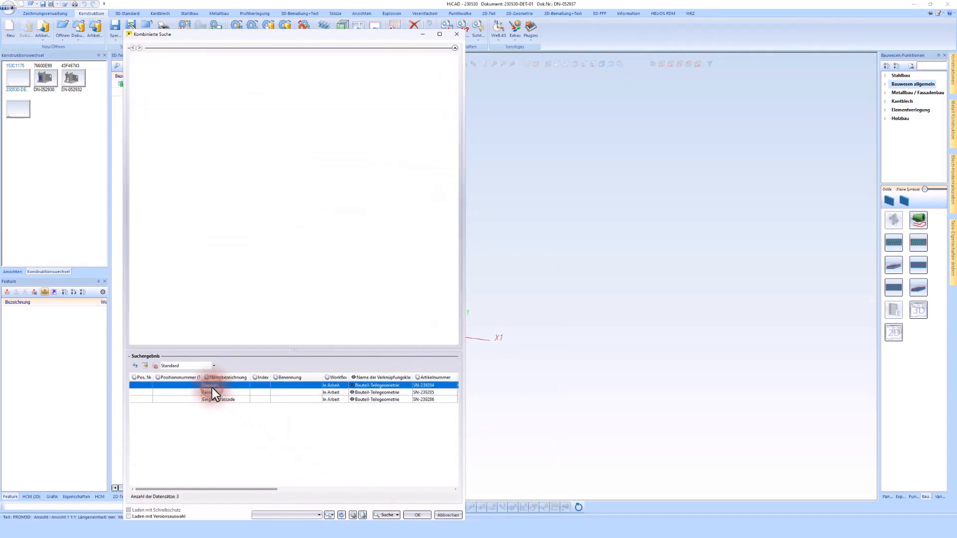
pyautogui.click(415, 515)
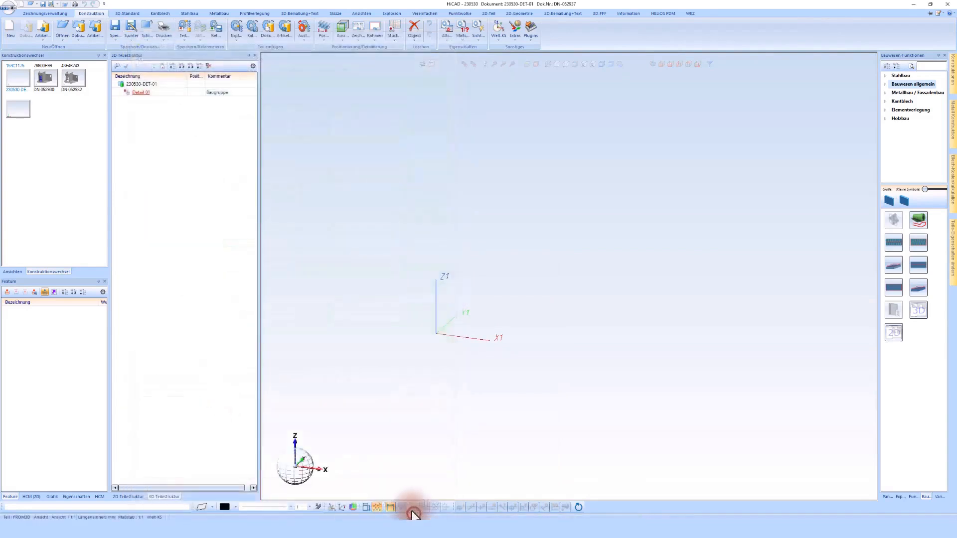
pyautogui.scroll(3, 299, 314)
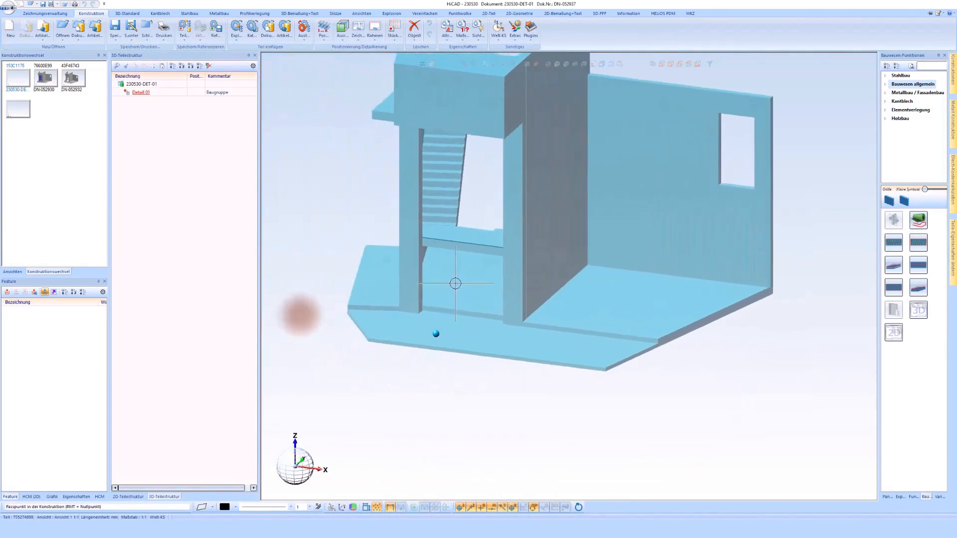
pyautogui.rightClick(443, 250)
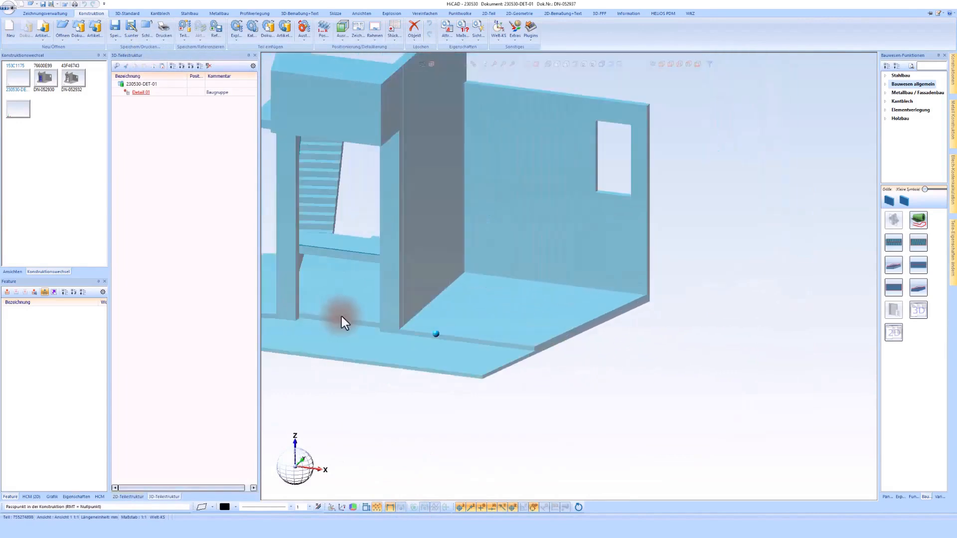
pyautogui.rightClick(493, 316)
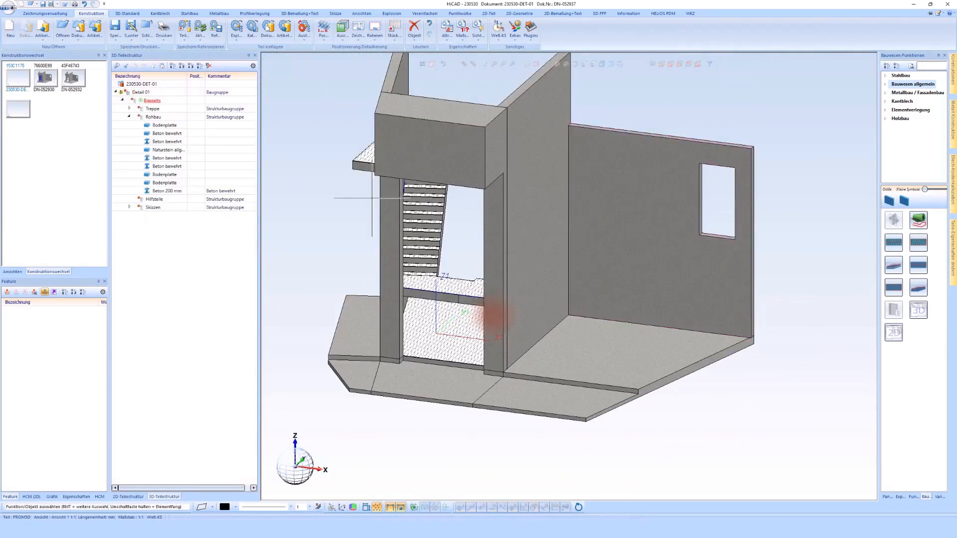
pyautogui.click(122, 100)
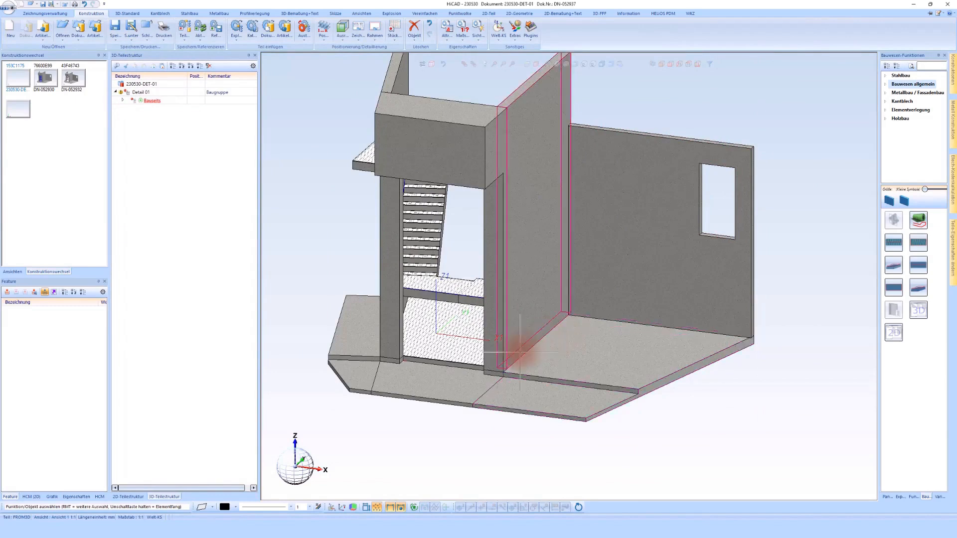
# Search the project's articles again and insert the Eingangsfassade assembly into Detail 01 at the origin
pyautogui.scroll(-2, 520, 352)
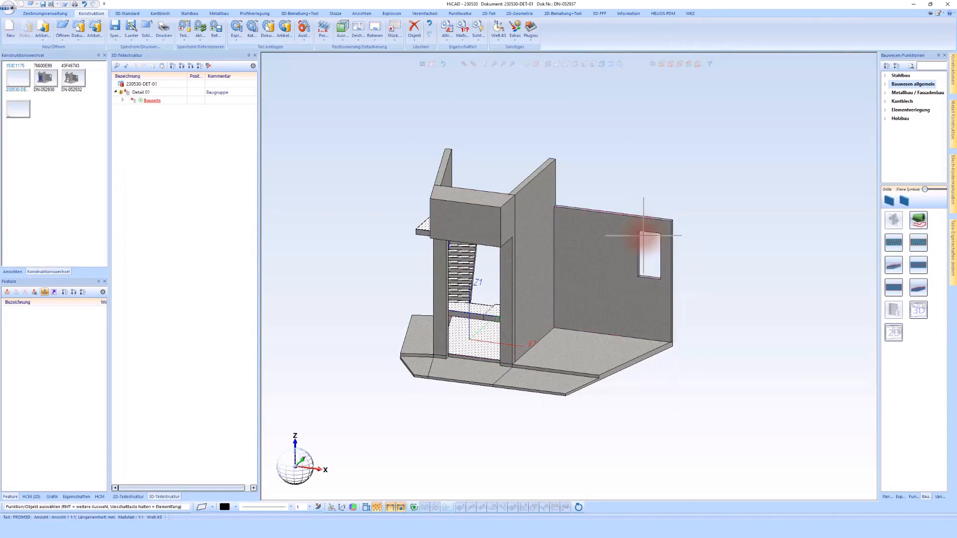
pyautogui.rightClick(319, 215)
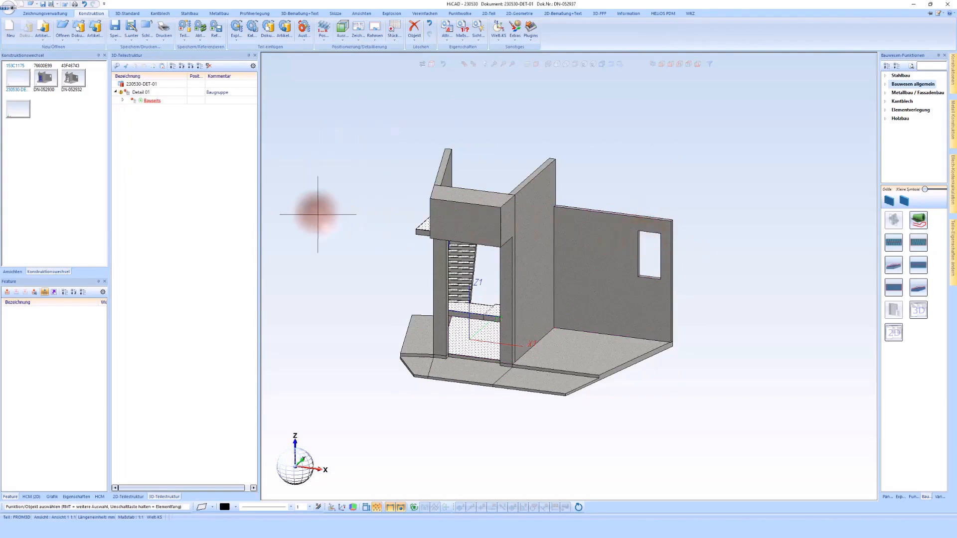
pyautogui.click(392, 313)
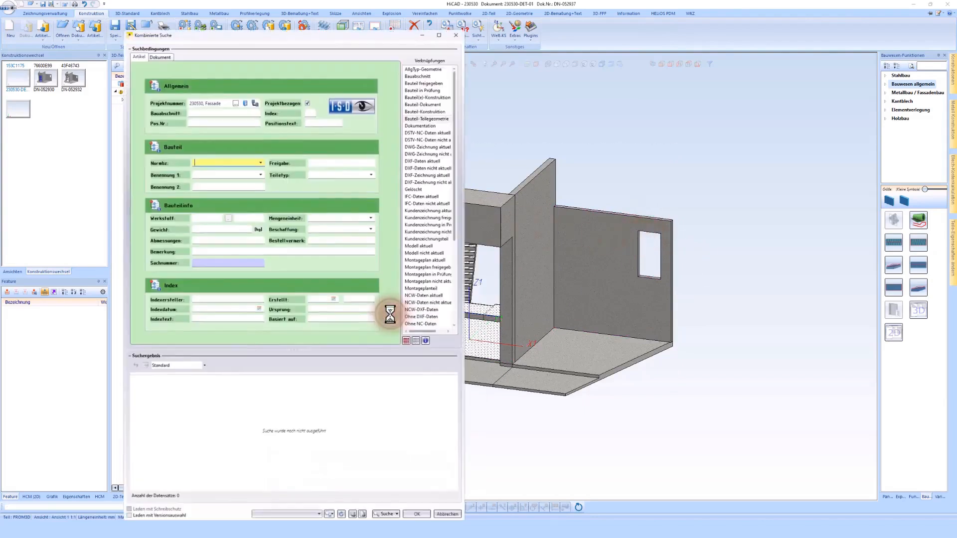
pyautogui.click(380, 515)
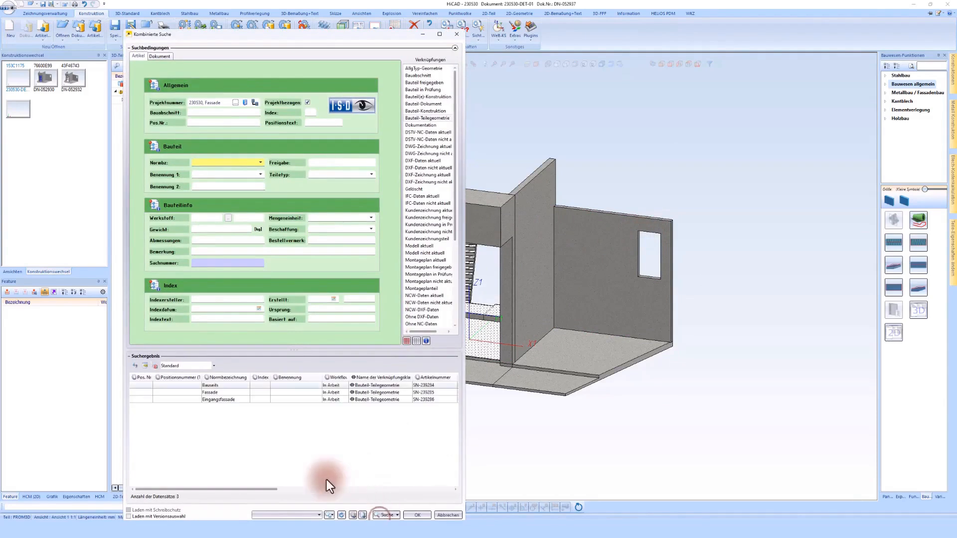
pyautogui.click(224, 401)
pyautogui.click(418, 515)
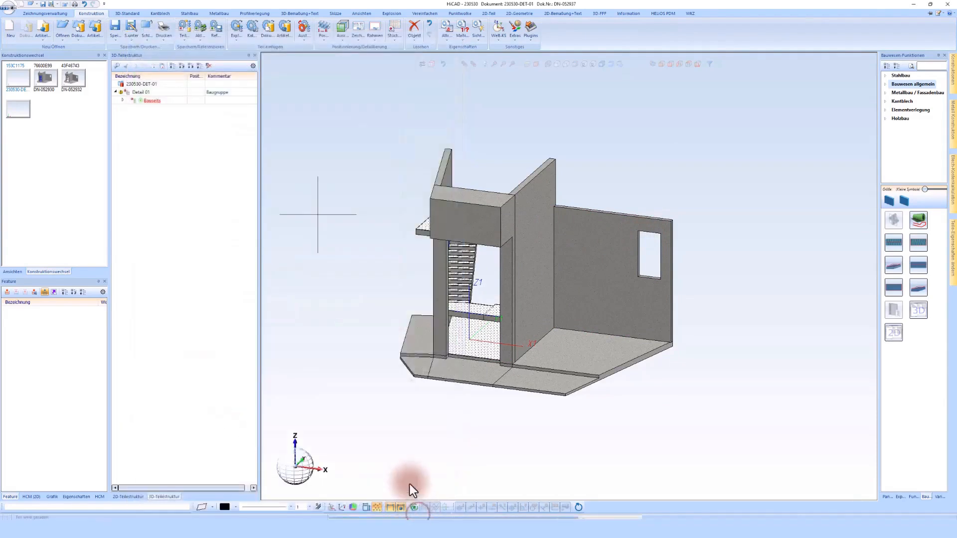
pyautogui.rightClick(375, 243)
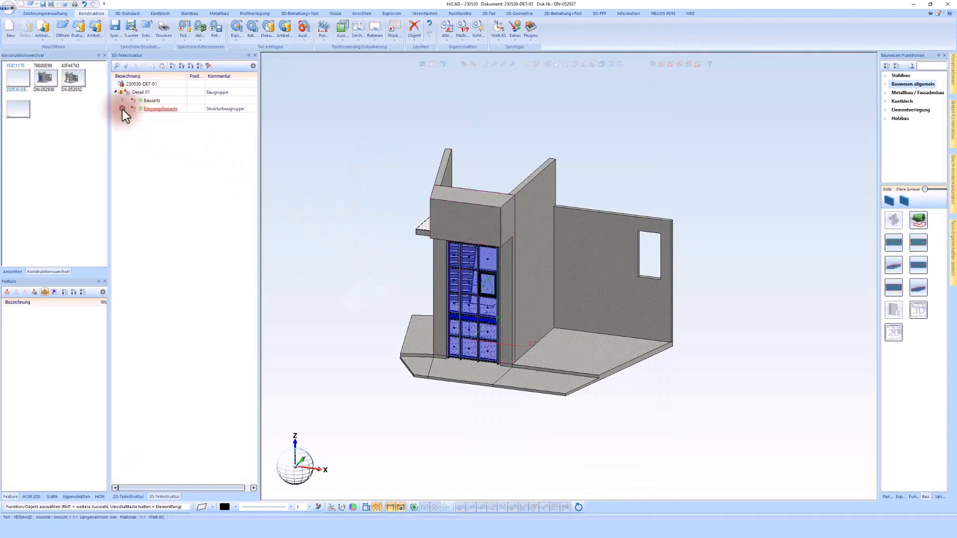
pyautogui.click(121, 109)
pyautogui.click(121, 109)
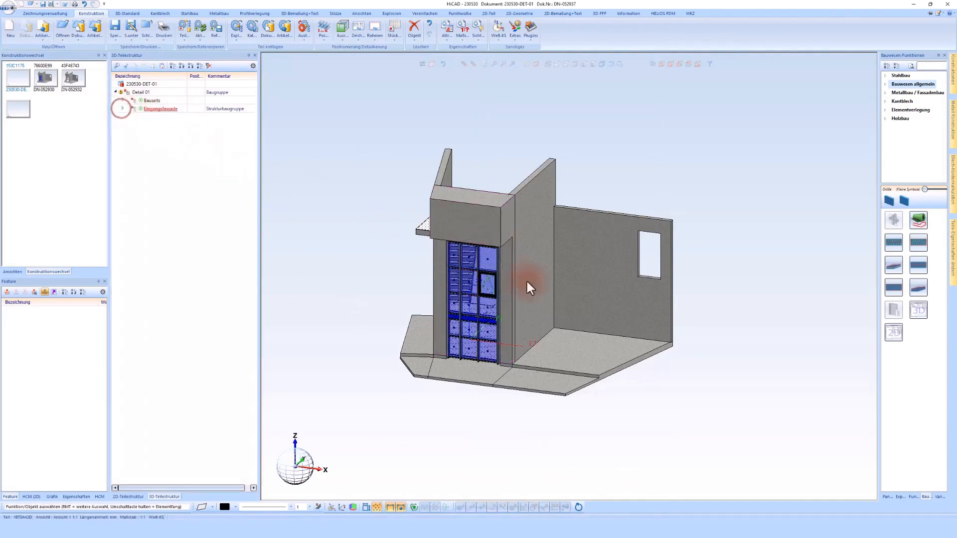
# Move the Bauseits and Eingangsfassade assemblies out of Detail 01 to the top level of drawing 230530-DET-01
pyautogui.click(157, 100)
pyautogui.moveTo(151, 102); pyautogui.dragTo(137, 85)
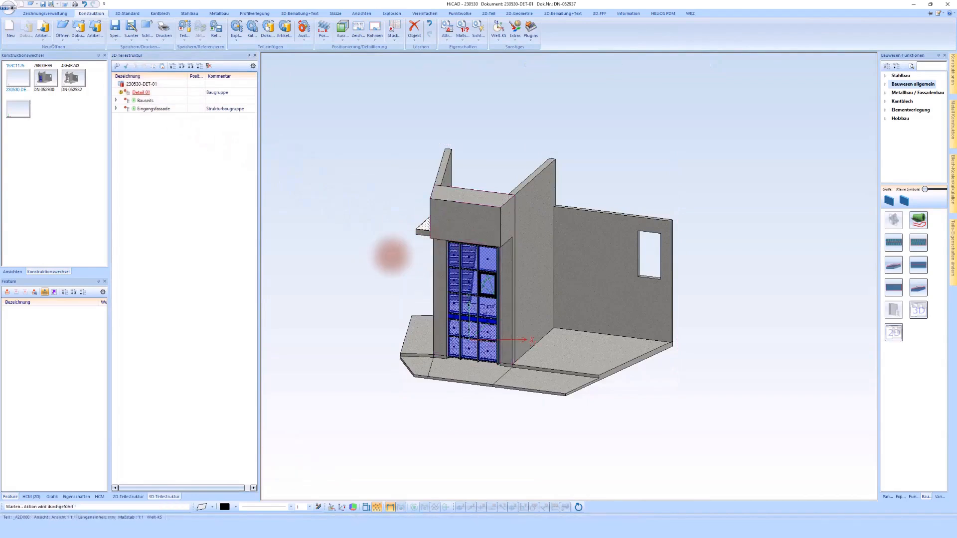
pyautogui.moveTo(391, 256); pyautogui.dragTo(488, 324, button='middle')
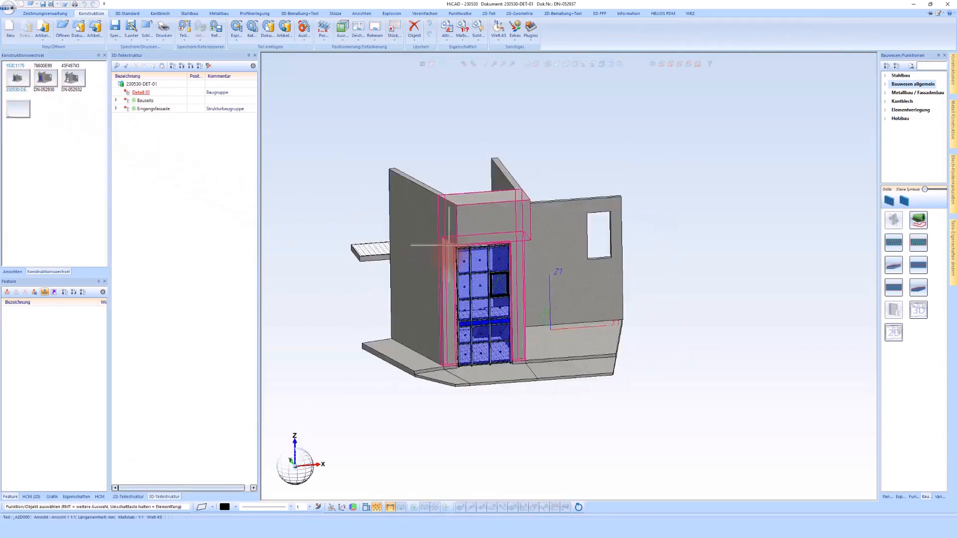
# Activate Ansicht 2 on Blatt 1, display it shaded with edges and set it to the front view
pyautogui.click(16, 274)
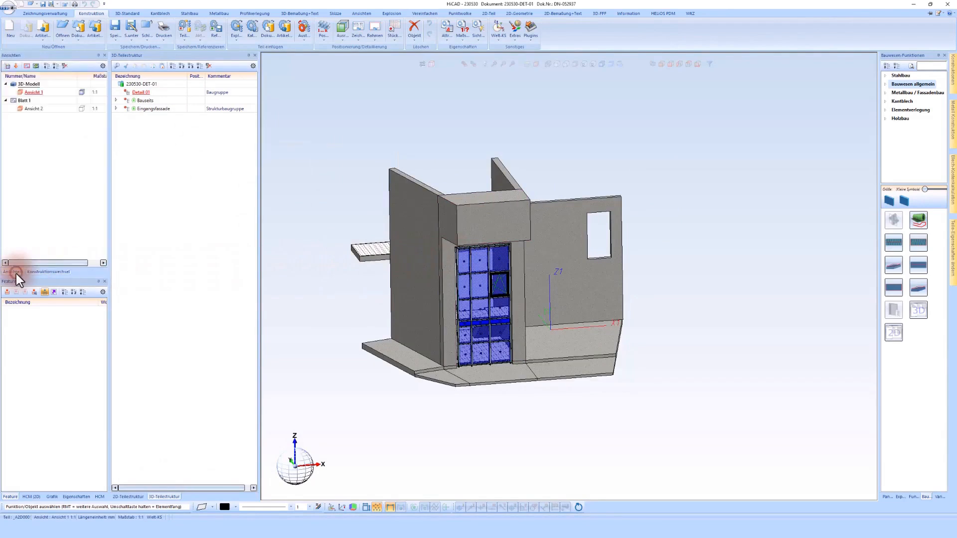
pyautogui.click(28, 108)
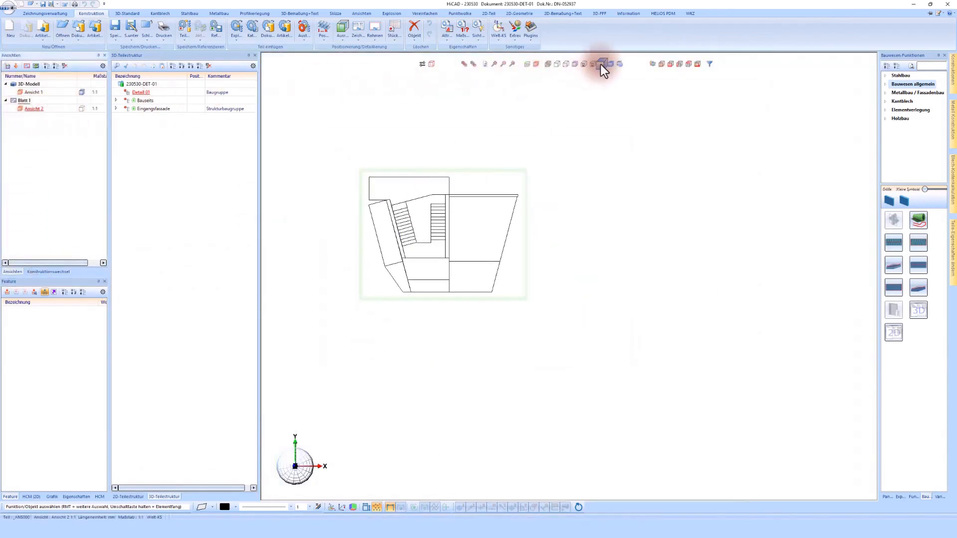
pyautogui.click(600, 65)
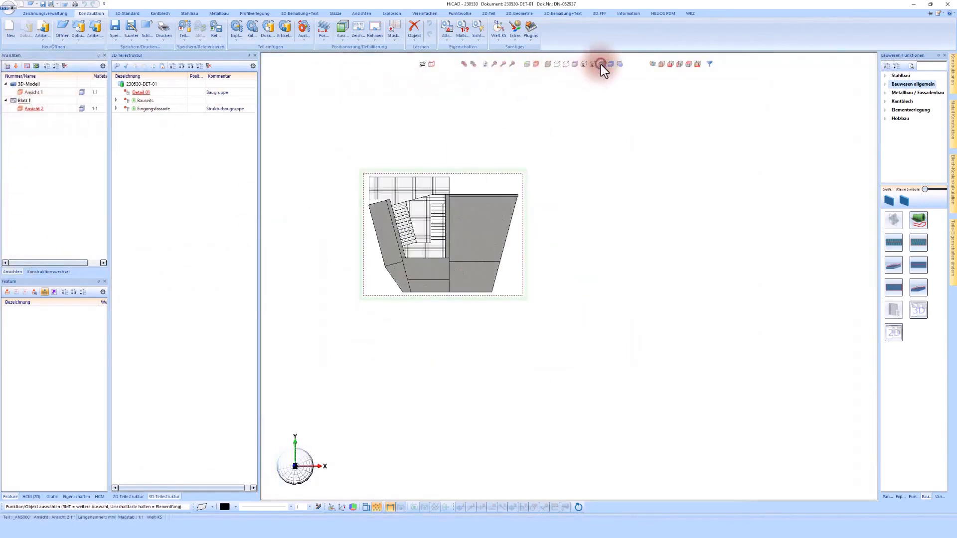
pyautogui.click(671, 64)
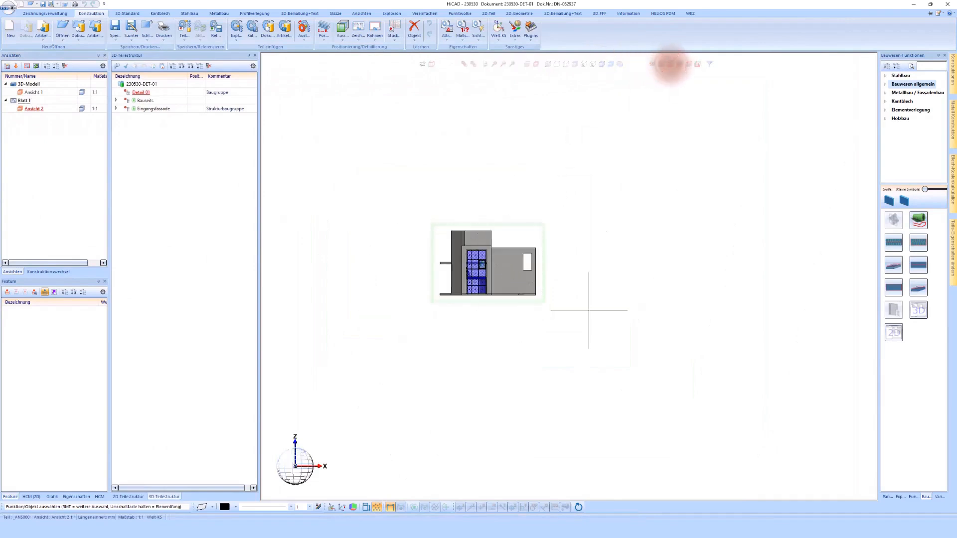
pyautogui.click(546, 266)
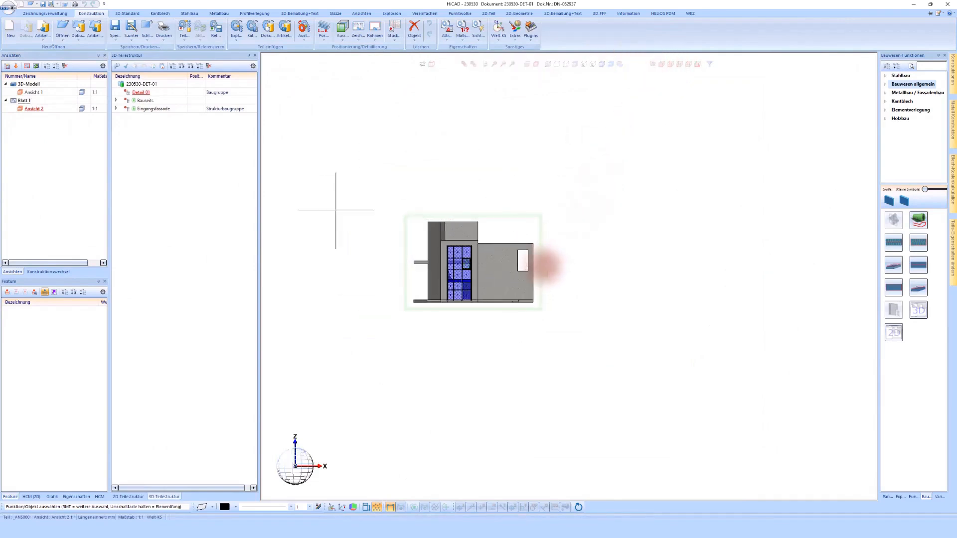
# Set the drawing's main scale (Hauptmaßstab) to 1:50
pyautogui.rightClick(348, 245)
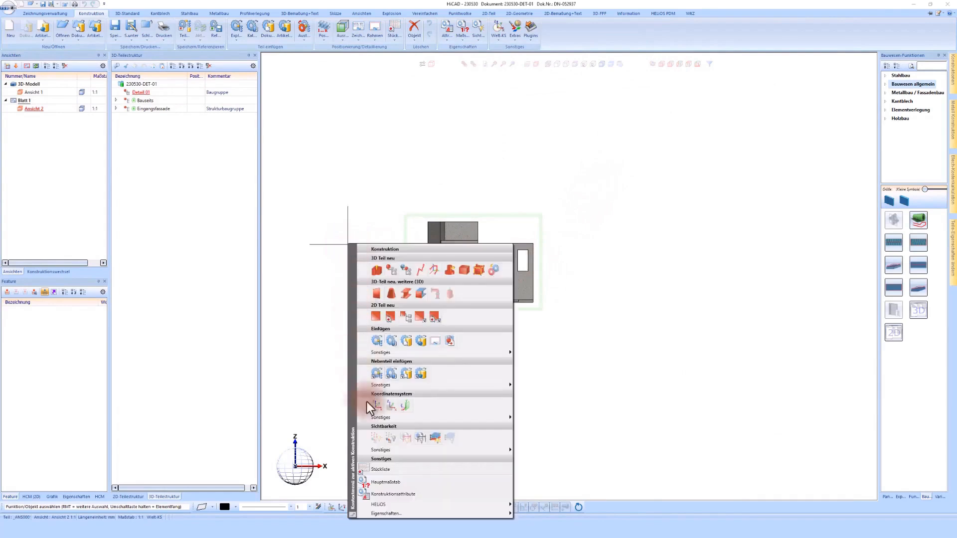
pyautogui.click(376, 483)
pyautogui.click(115, 42)
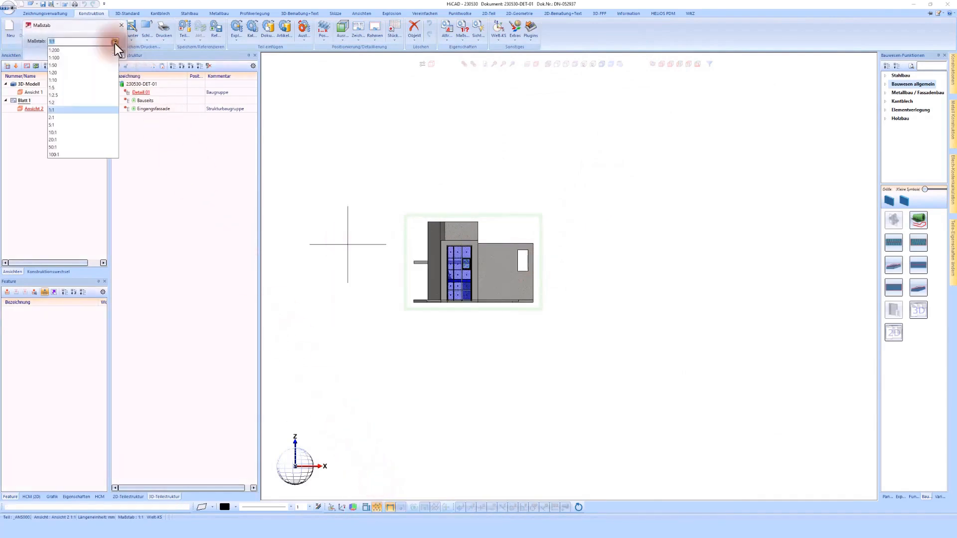
pyautogui.click(53, 65)
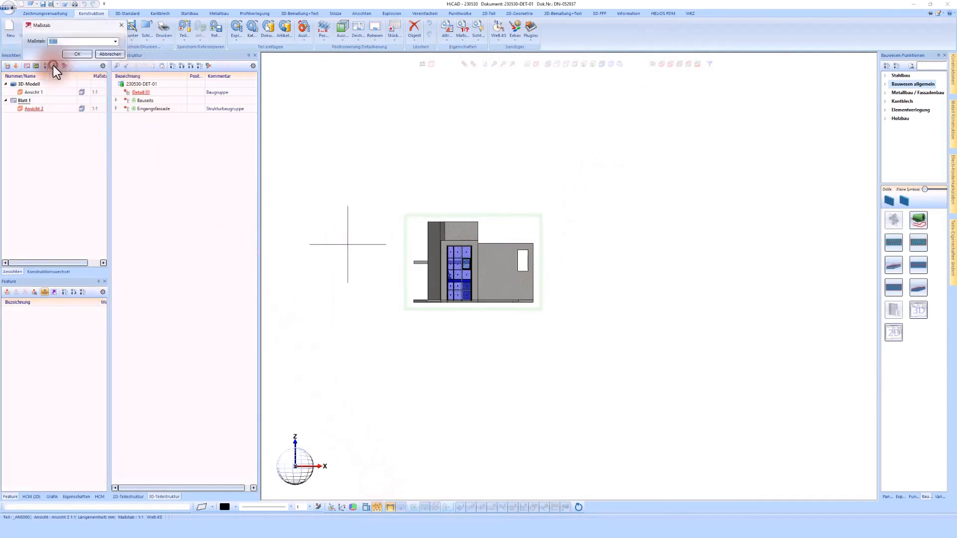
pyautogui.click(82, 52)
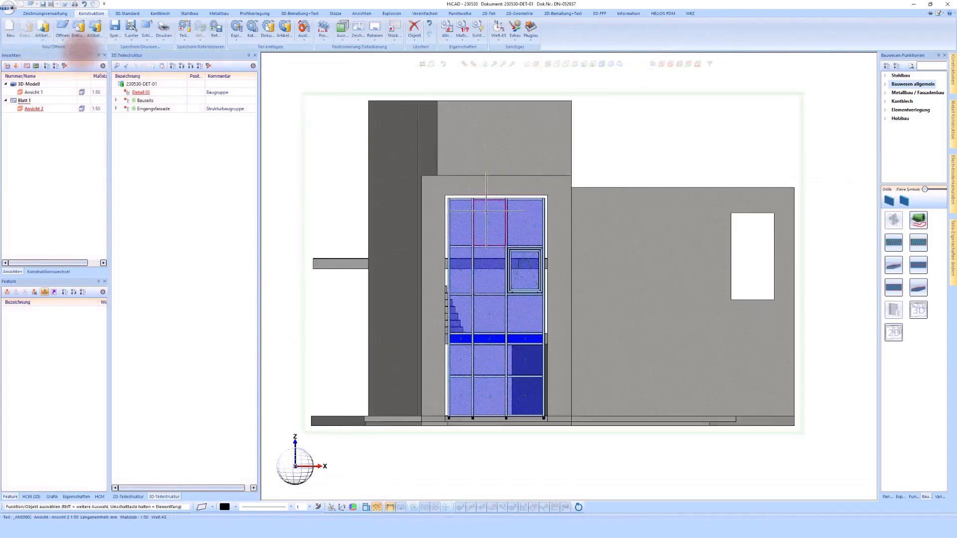
# Insert a DIN A0 drawing frame with filled title block and place it around the front view
pyautogui.click(376, 28)
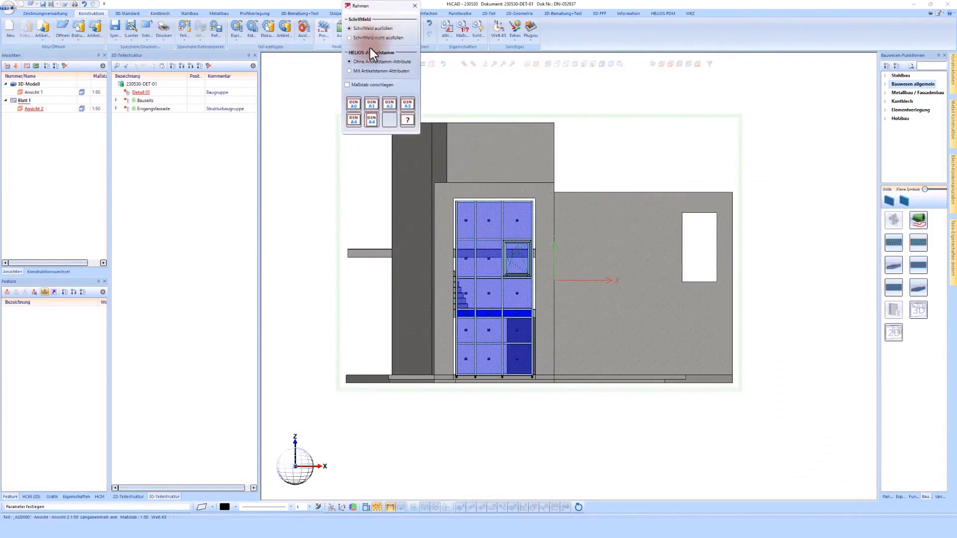
pyautogui.click(353, 105)
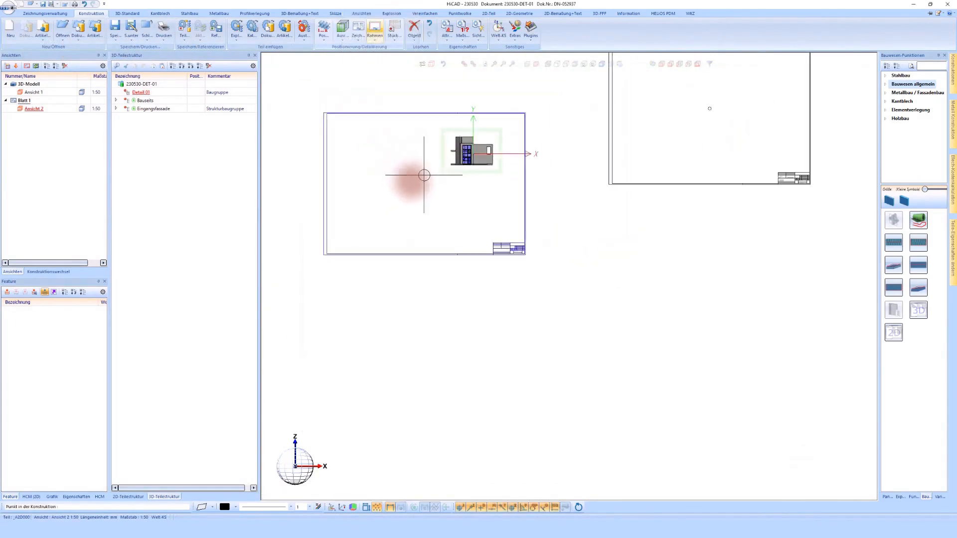
pyautogui.click(412, 182)
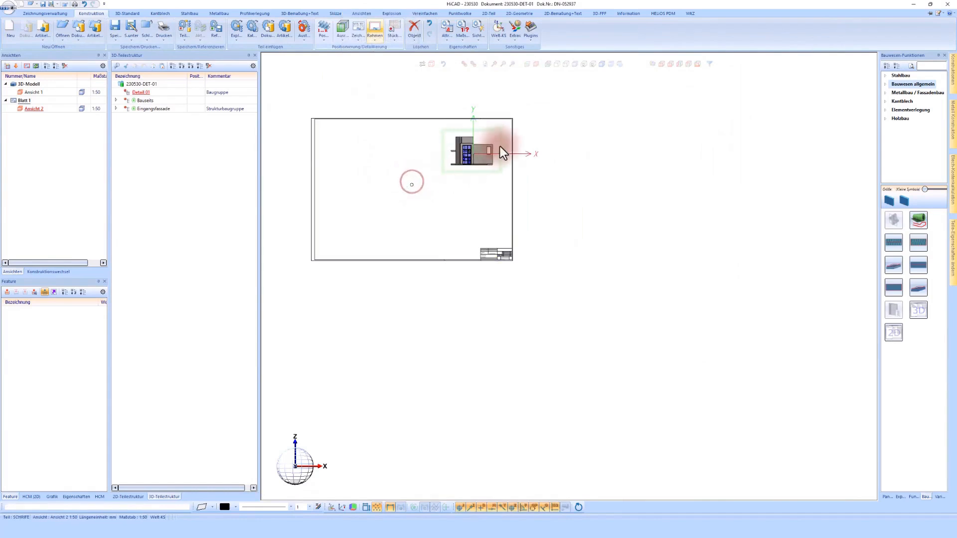
# Move the front view Ansicht 2 closer to the upper-right corner of the drawing frame
pyautogui.scroll(3, 493, 150)
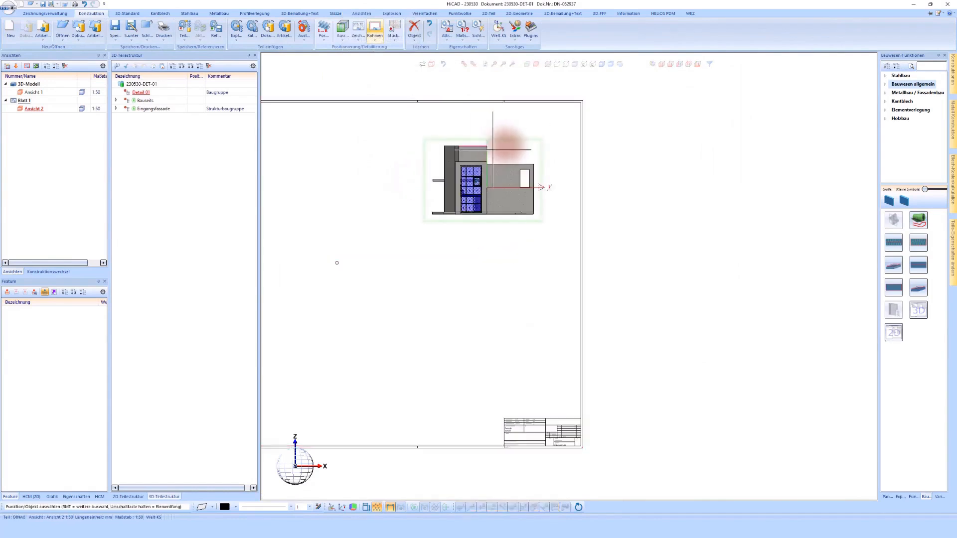
pyautogui.scroll(-1, 505, 152)
pyautogui.click(515, 146)
pyautogui.click(540, 127)
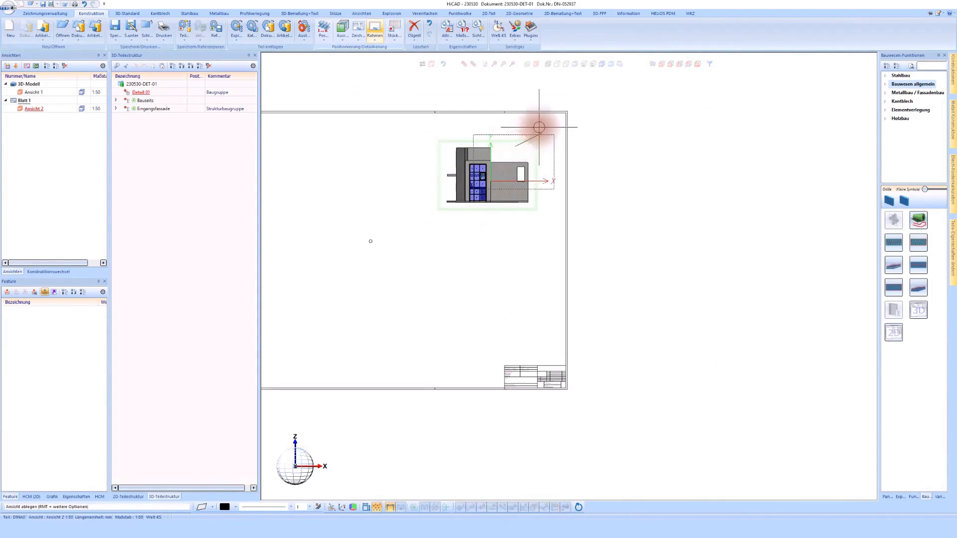
pyautogui.scroll(2, 534, 129)
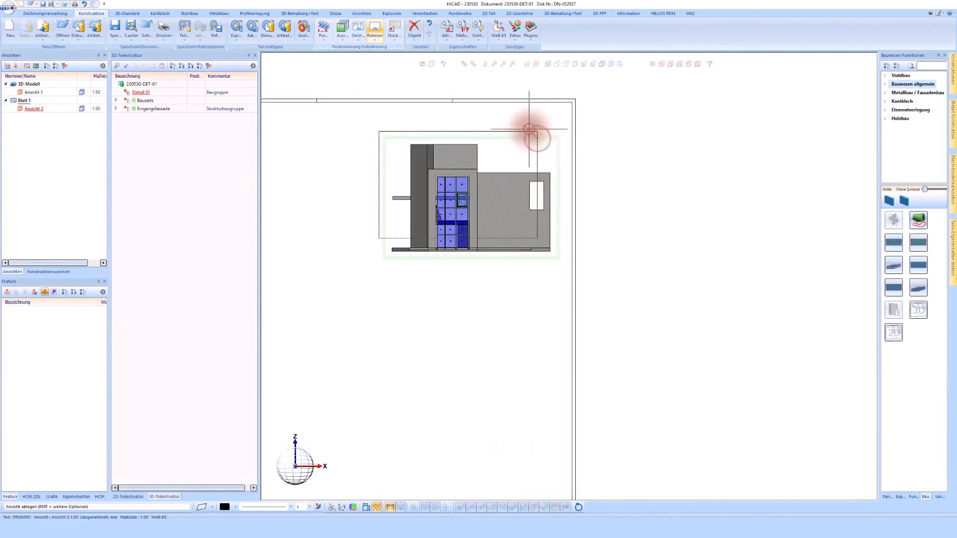
pyautogui.click(530, 130)
# Start a new section view of Ansicht 2 and sketch a horizontal section line from outside the building into the facade, just above the blue band
pyautogui.scroll(1, 526, 150)
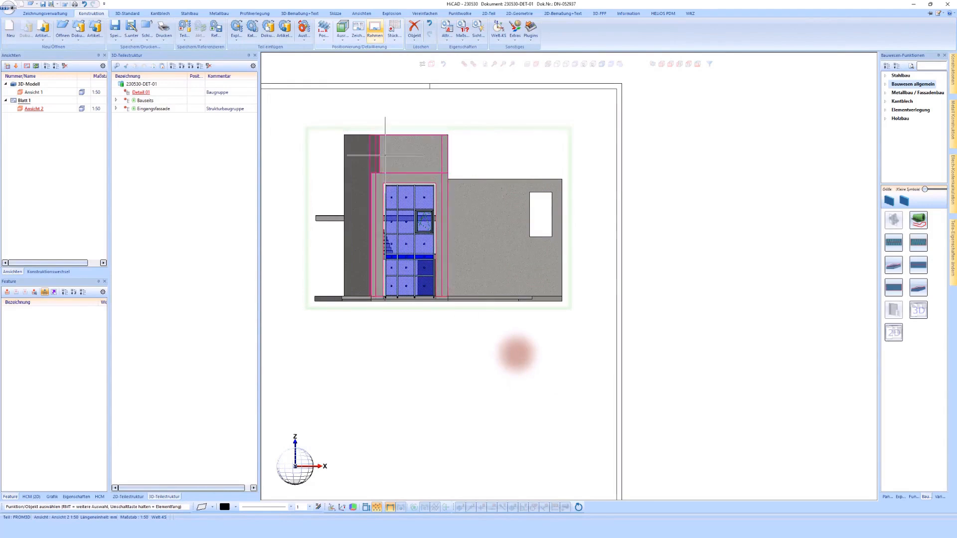
pyautogui.scroll(2, 379, 239)
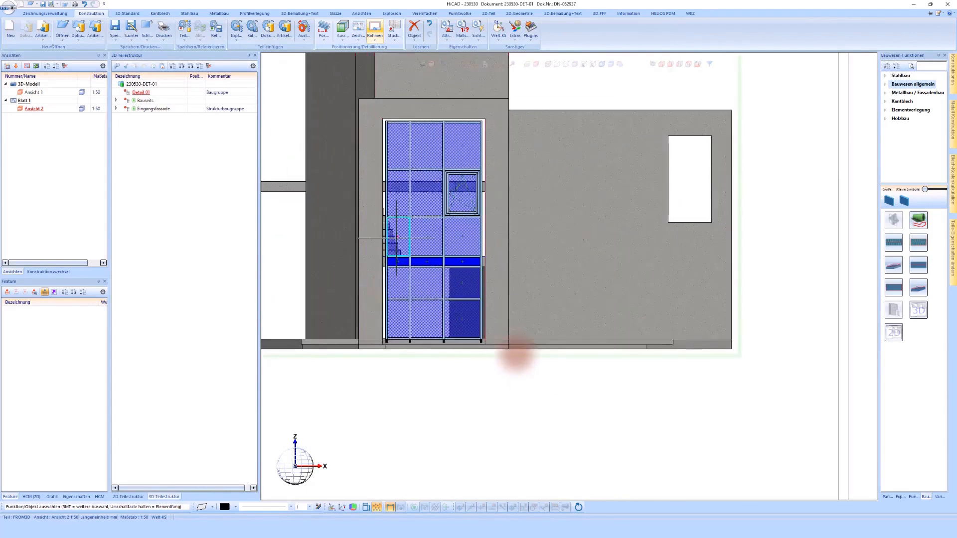
pyautogui.scroll(2, 382, 244)
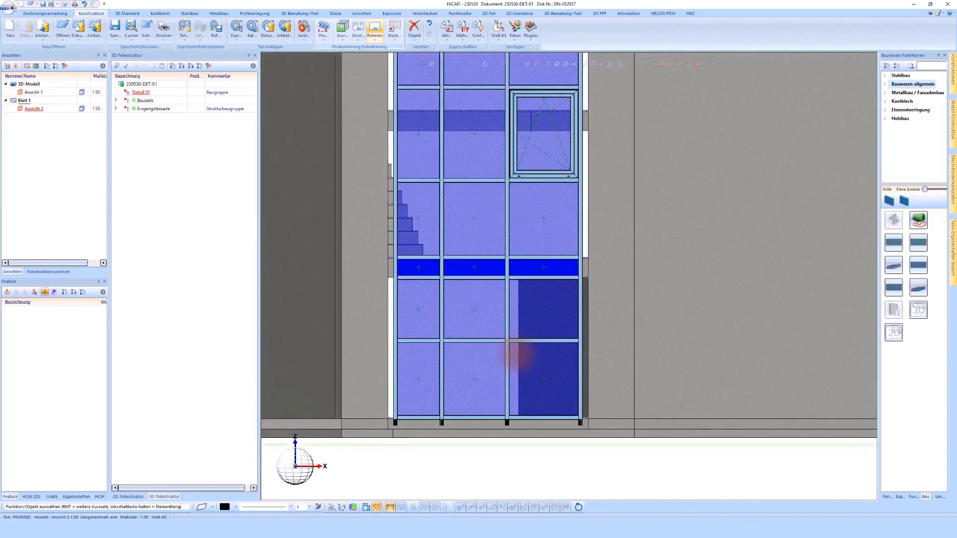
pyautogui.scroll(-2, 413, 253)
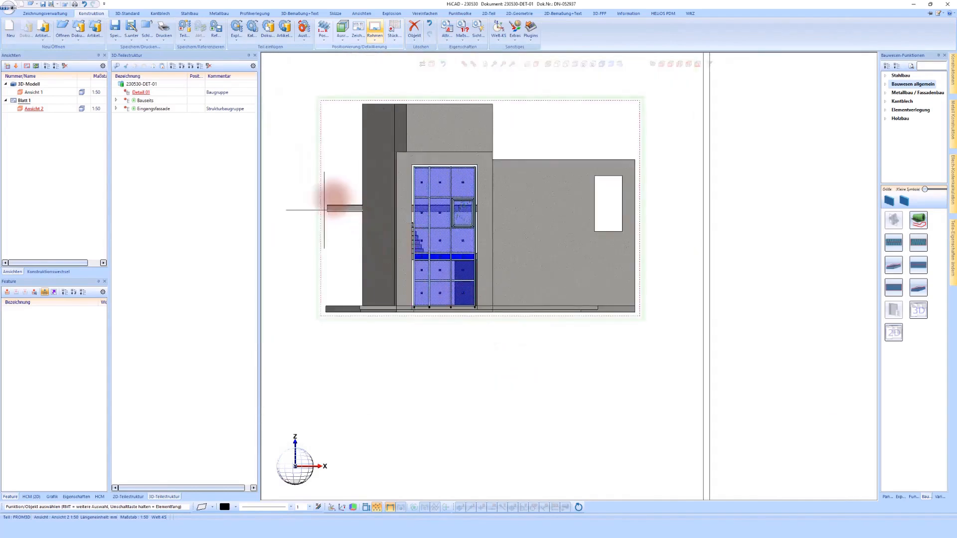
pyautogui.rightClick(321, 185)
pyautogui.click(406, 214)
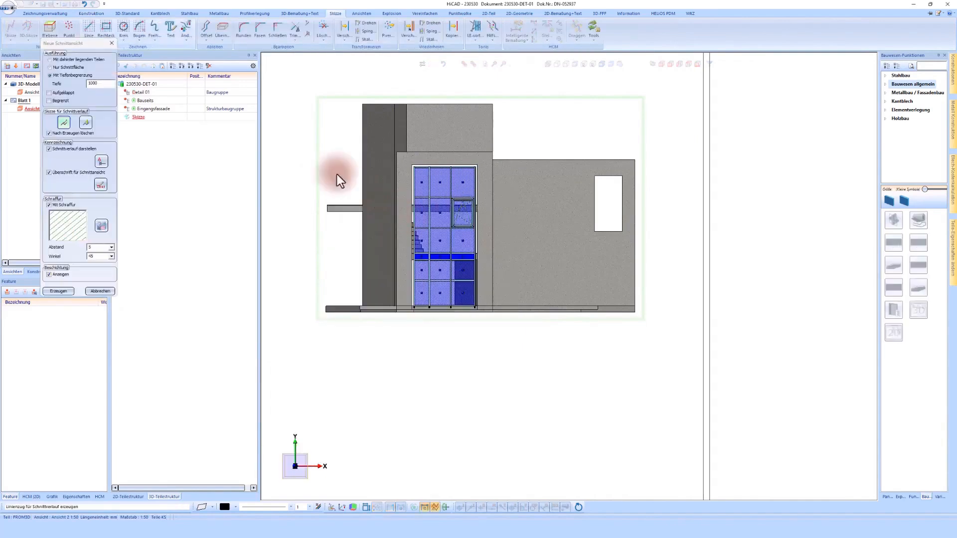
pyautogui.click(93, 29)
pyautogui.scroll(3, 307, 250)
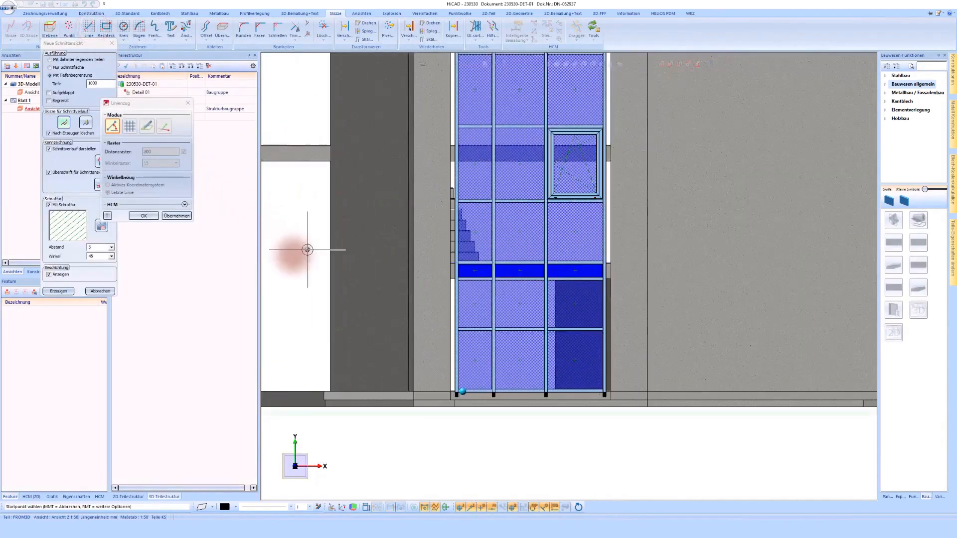
pyautogui.click(295, 259)
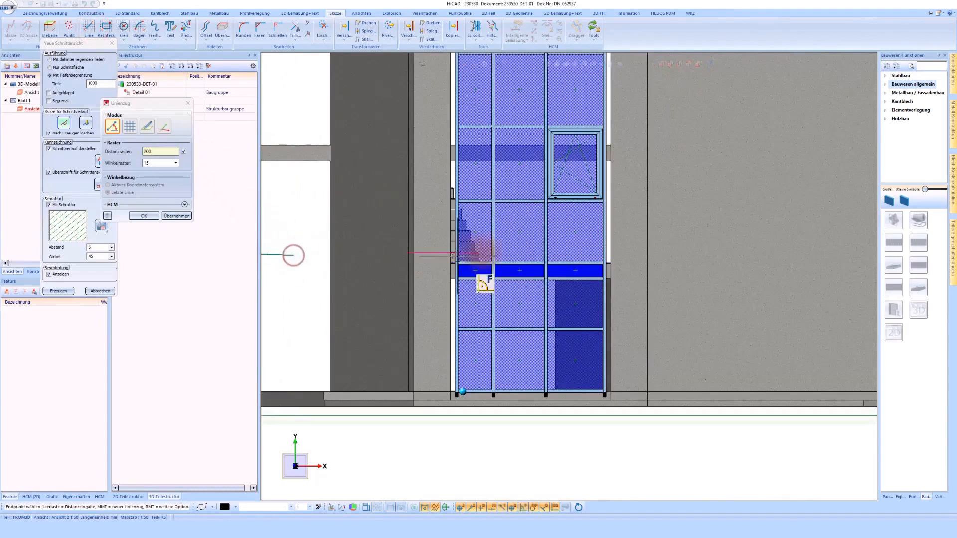
pyautogui.scroll(3, 483, 253)
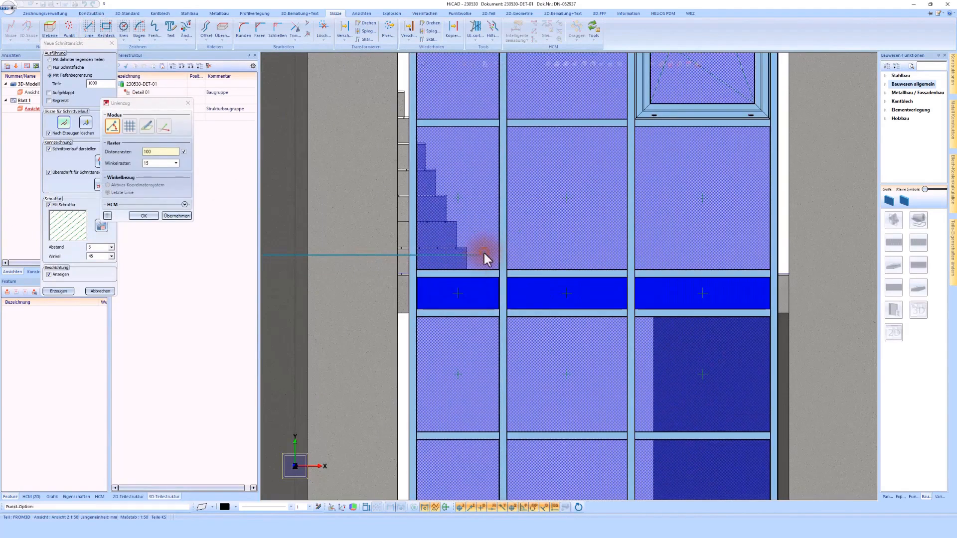
pyautogui.click(484, 254)
pyautogui.scroll(-5, 481, 252)
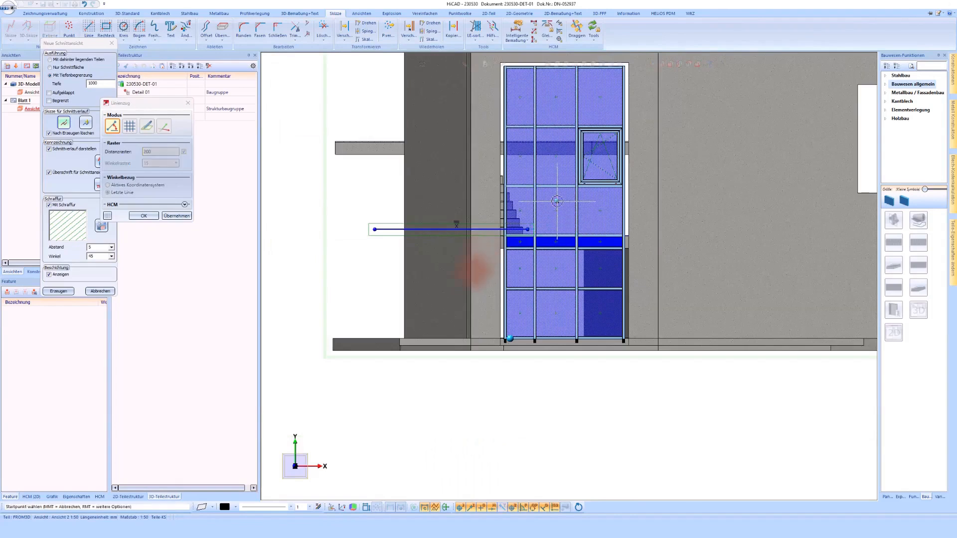
pyautogui.click(144, 216)
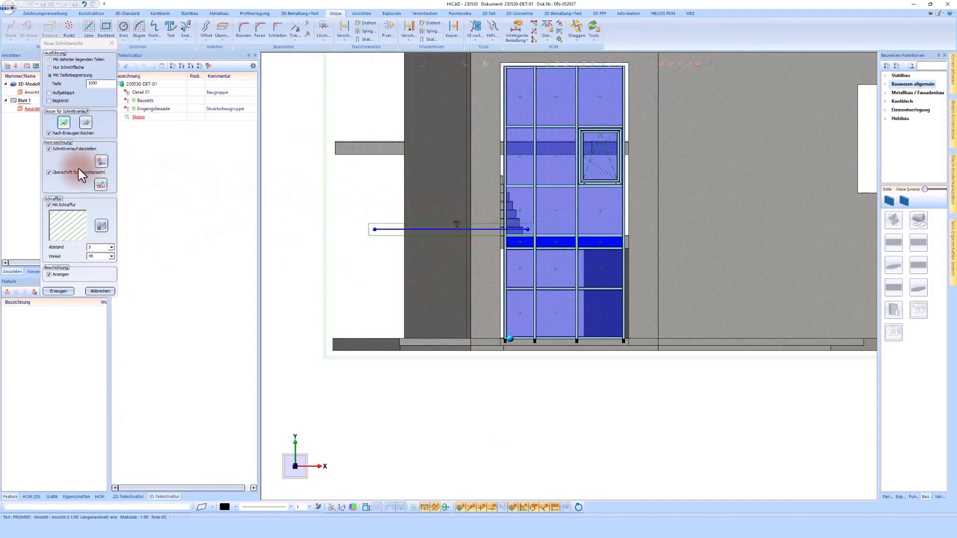
# Make the section view limited (Begrenzt), generate it looking downward and place it below the front view
pyautogui.click(52, 101)
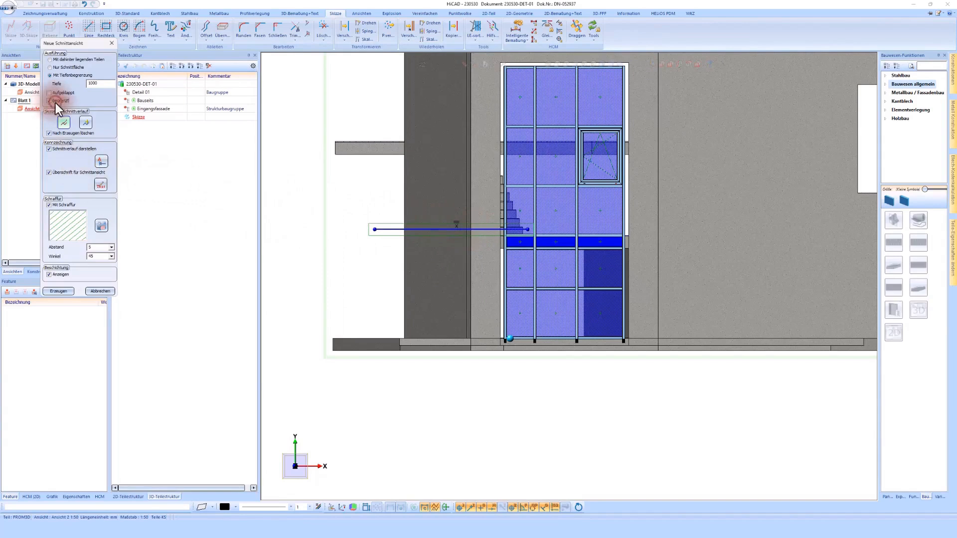
pyautogui.click(58, 291)
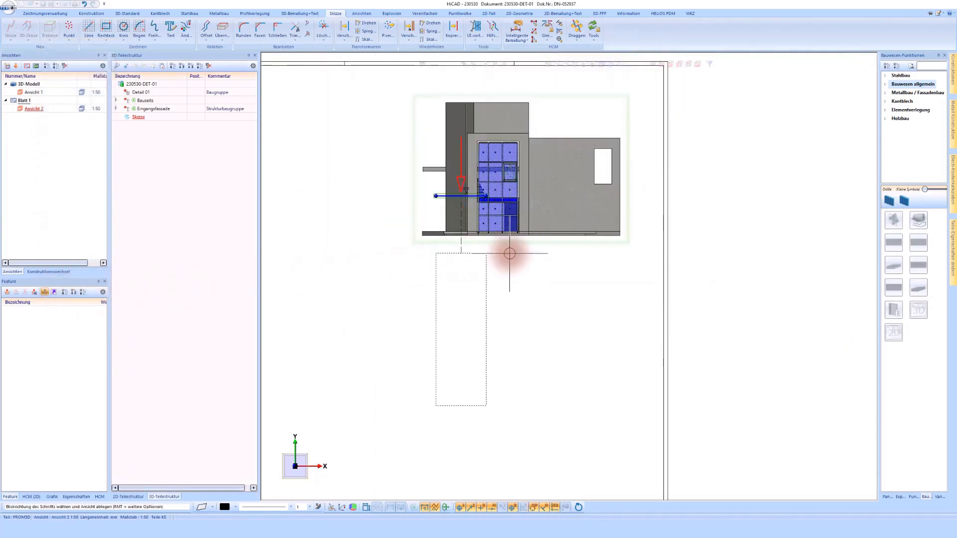
pyautogui.click(535, 266)
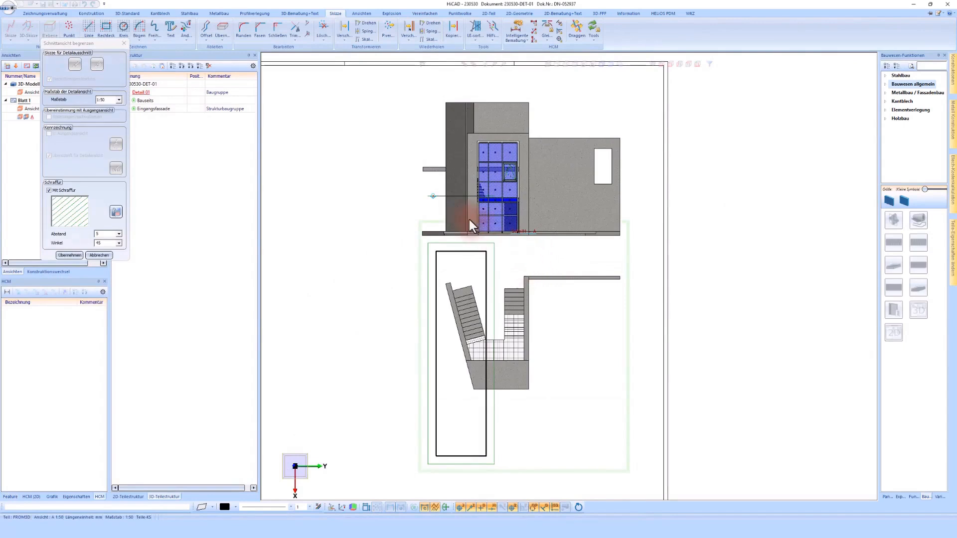
# Reshape the section's boundary rectangle into a narrow horizontal strip spanning the facade and both side walls, and apply the limit
pyautogui.scroll(2, 469, 220)
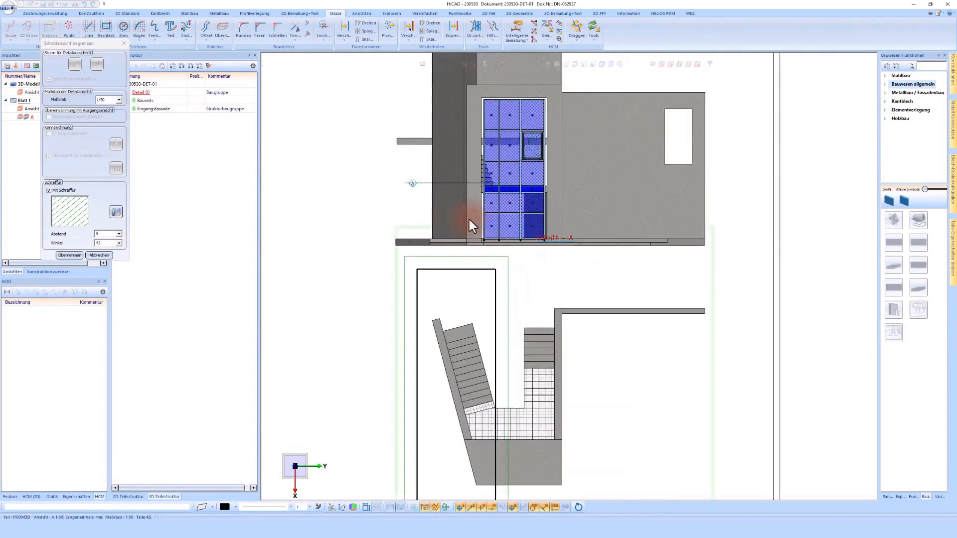
pyautogui.scroll(-2, 468, 226)
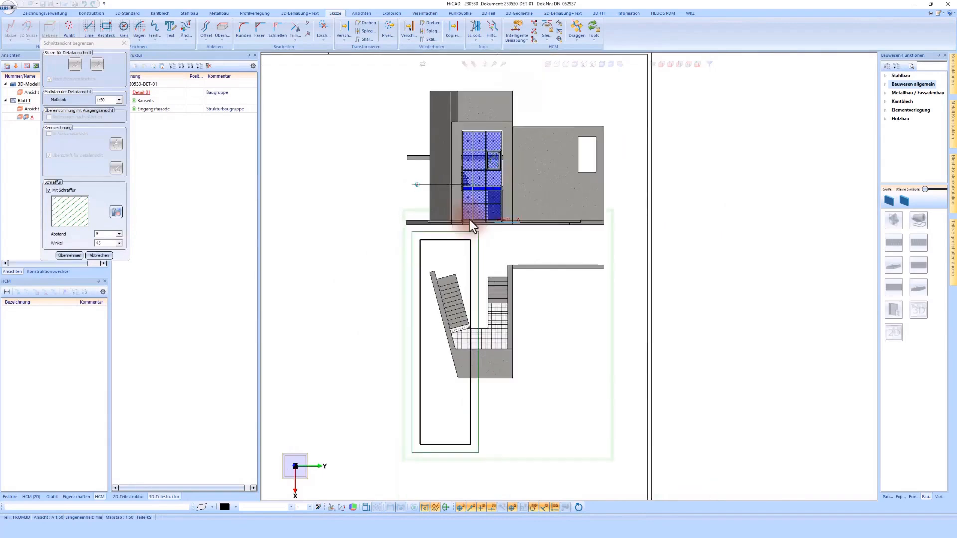
pyautogui.scroll(1, 471, 226)
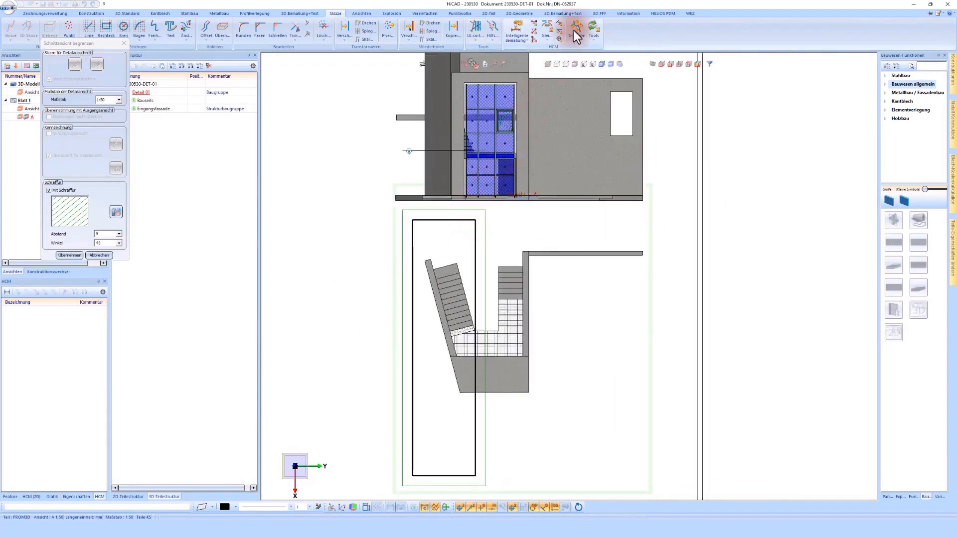
pyautogui.click(575, 26)
pyautogui.click(449, 221)
pyautogui.scroll(4, 468, 325)
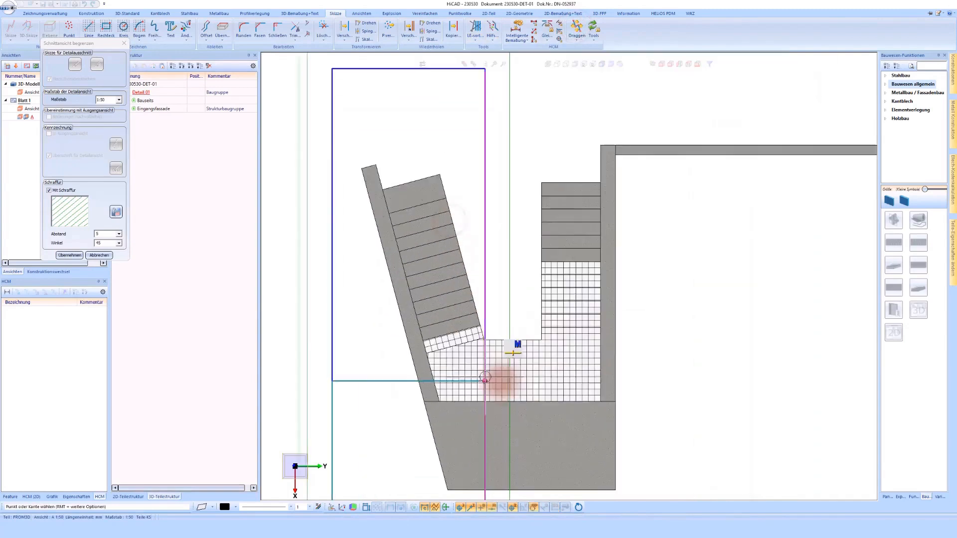
pyautogui.scroll(-3, 500, 393)
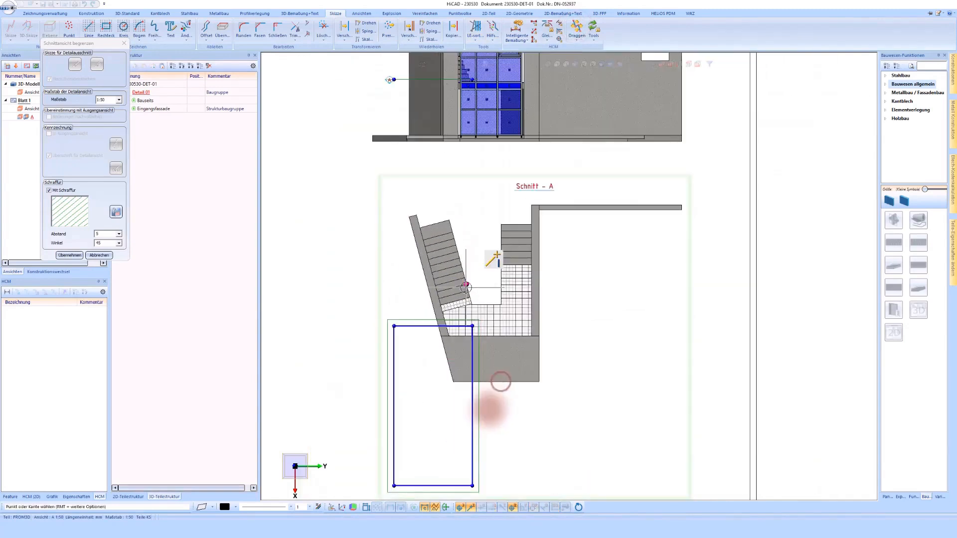
pyautogui.scroll(3, 428, 344)
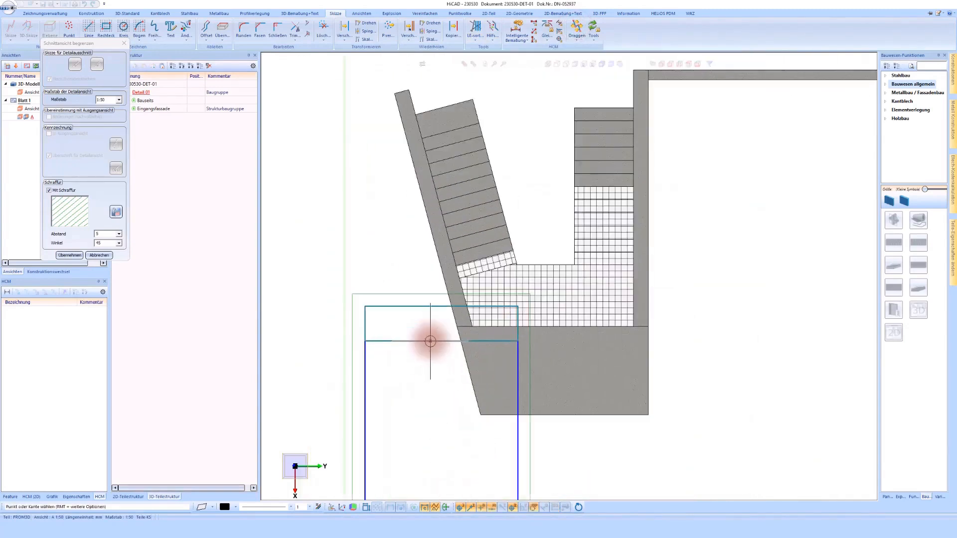
pyautogui.click(435, 341)
pyautogui.click(519, 317)
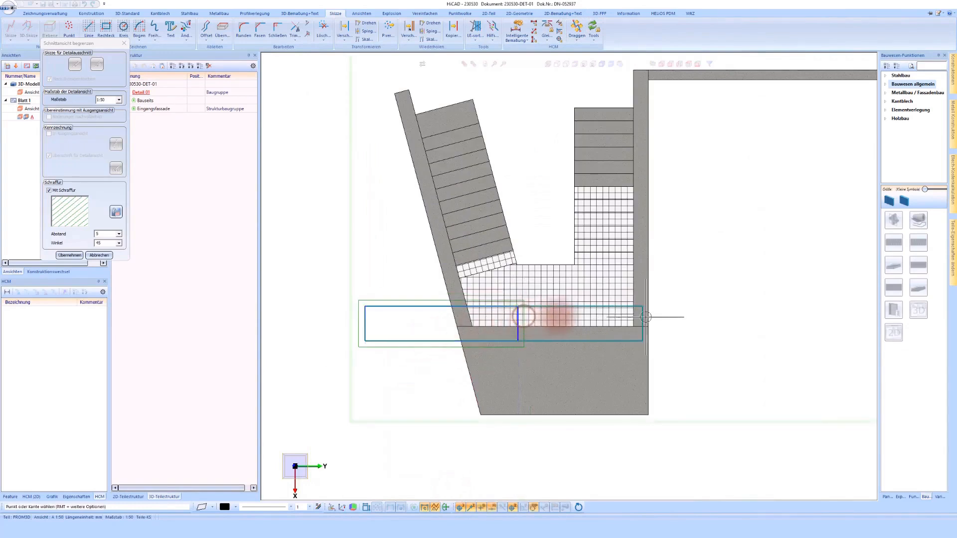
pyautogui.click(677, 317)
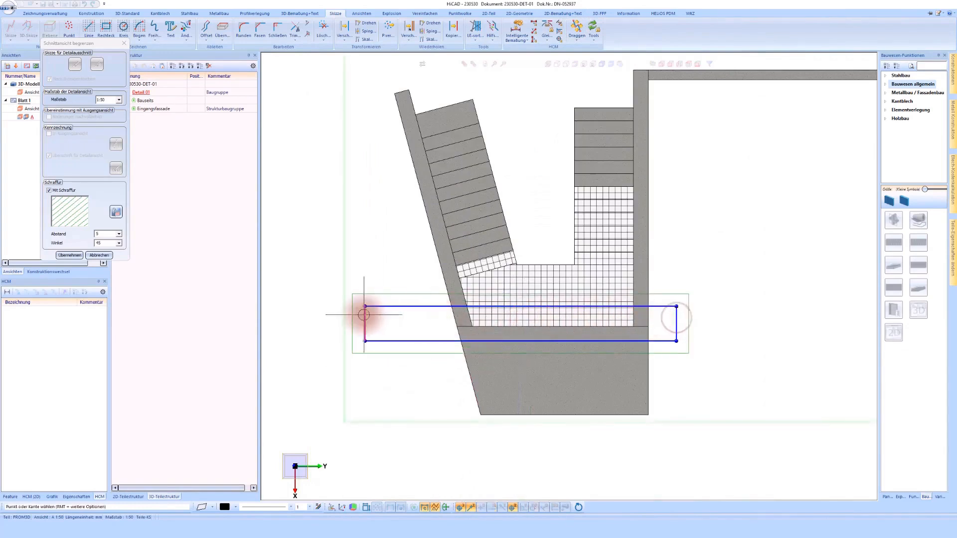
pyautogui.click(422, 319)
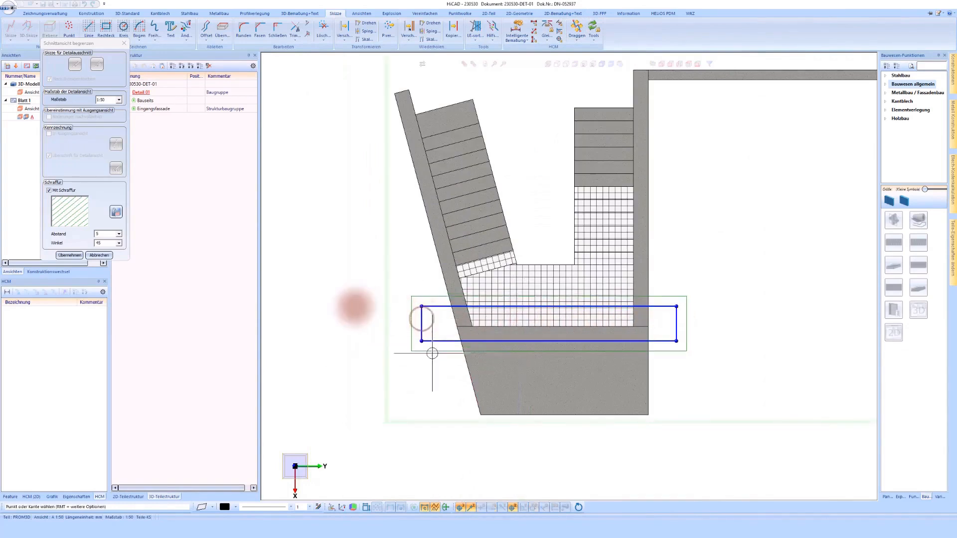
pyautogui.click(69, 255)
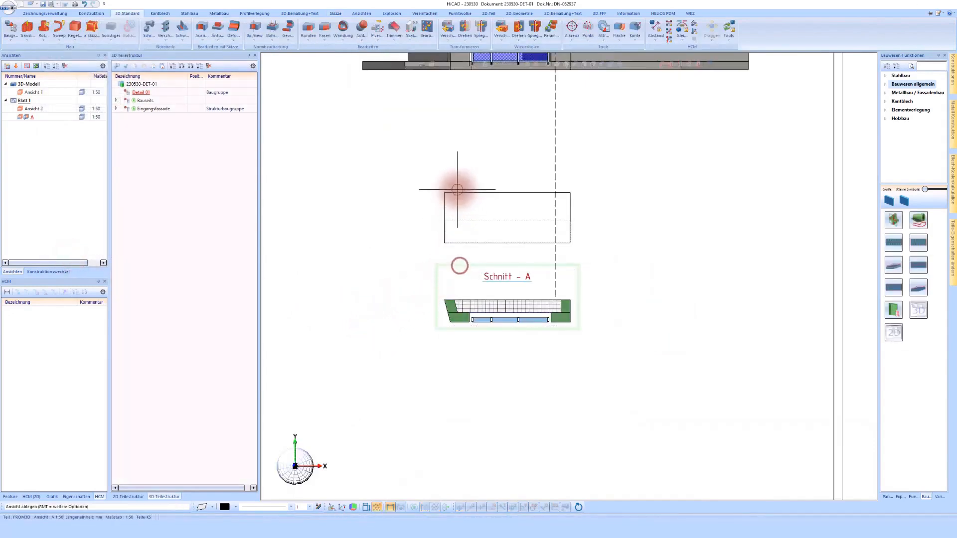
# Move Schnitt A up closer to the front view and display it as an unshaded line drawing with hatching
pyautogui.moveTo(458, 190); pyautogui.dragTo(466, 139)
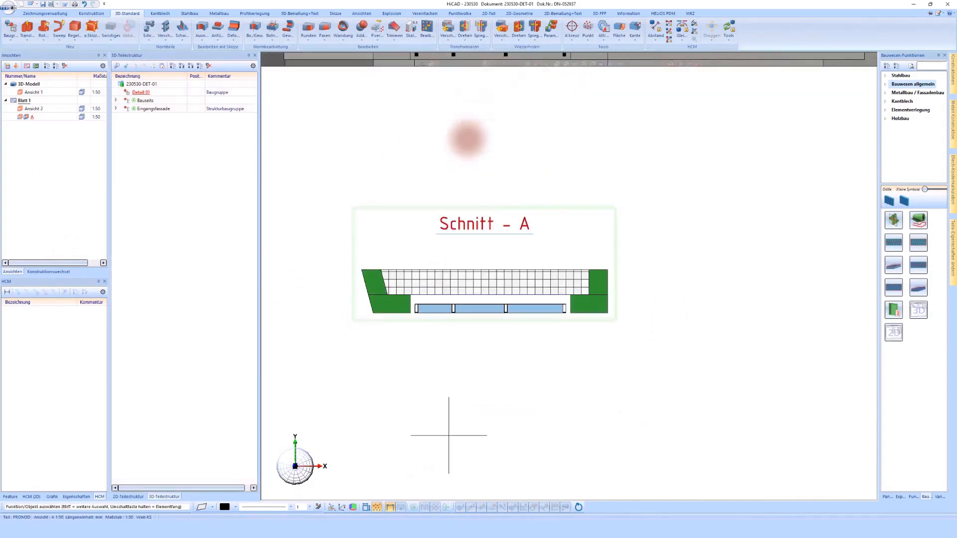
pyautogui.click(557, 64)
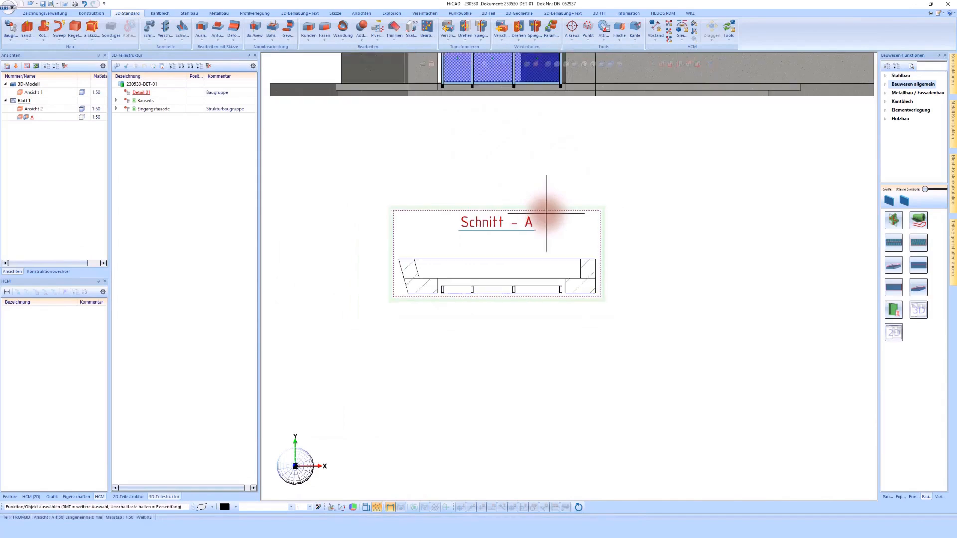
# Extend the limit rectangle of Schnitt A downward beyond the facade's outer face and apply the new section boundary
pyautogui.scroll(6, 455, 299)
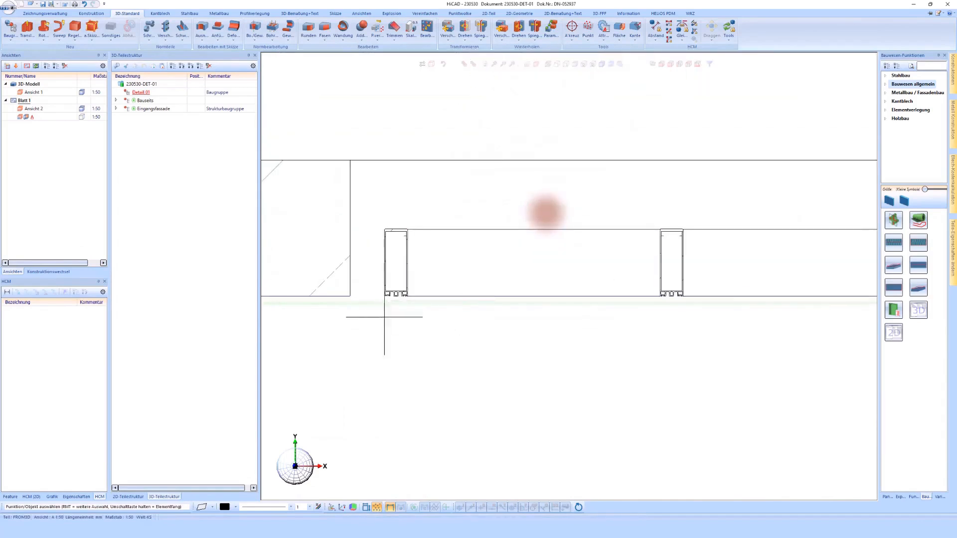
pyautogui.scroll(-6, 463, 316)
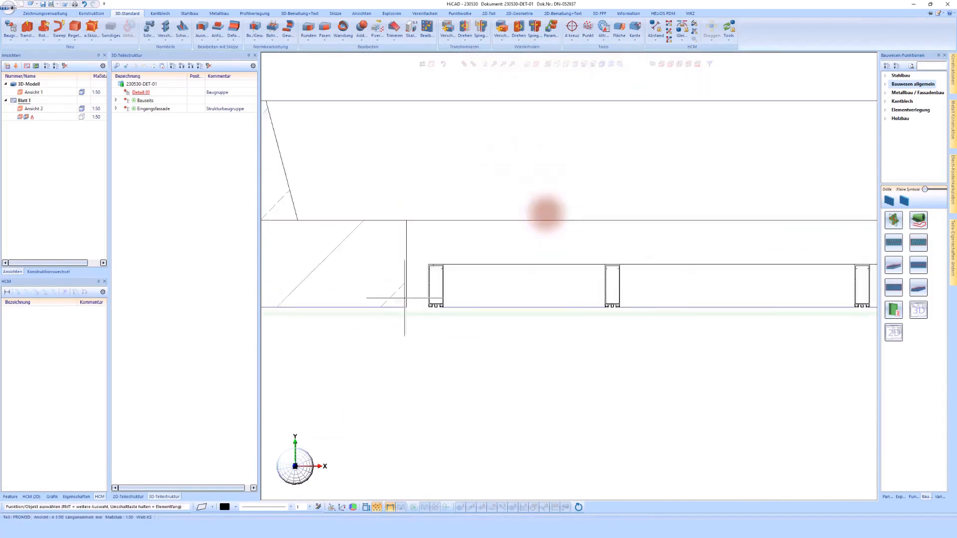
pyautogui.click(386, 175)
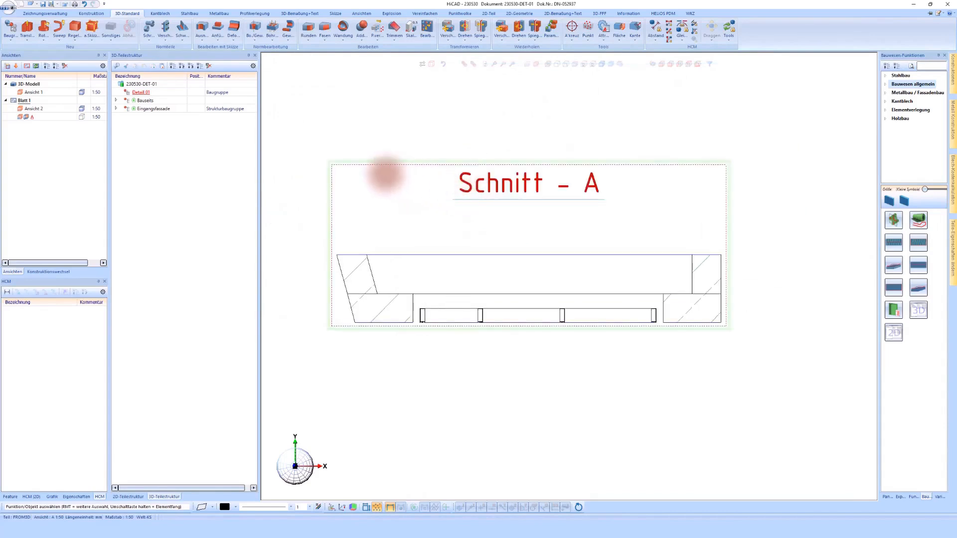
pyautogui.rightClick(385, 175)
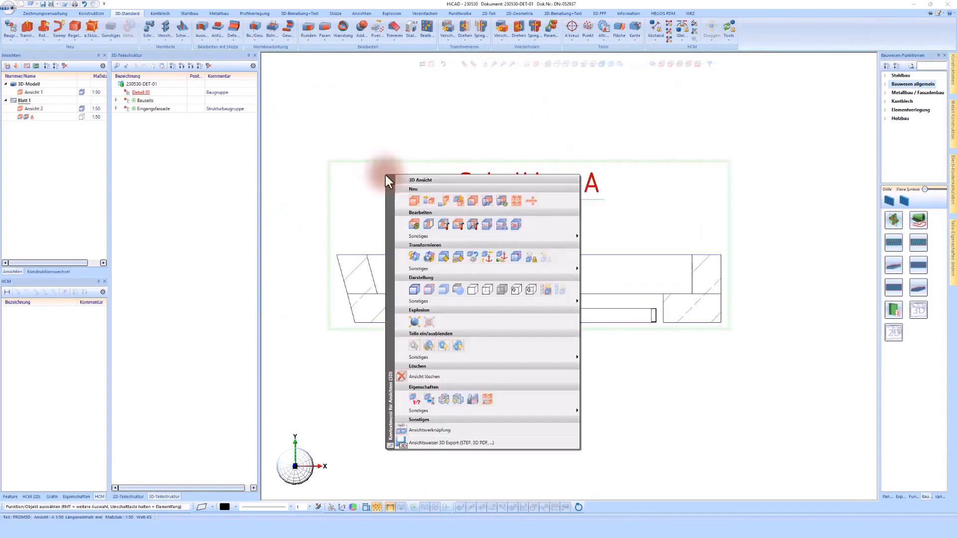
pyautogui.click(472, 225)
pyautogui.click(574, 29)
pyautogui.moveTo(331, 324); pyautogui.dragTo(331, 395)
pyautogui.click(69, 255)
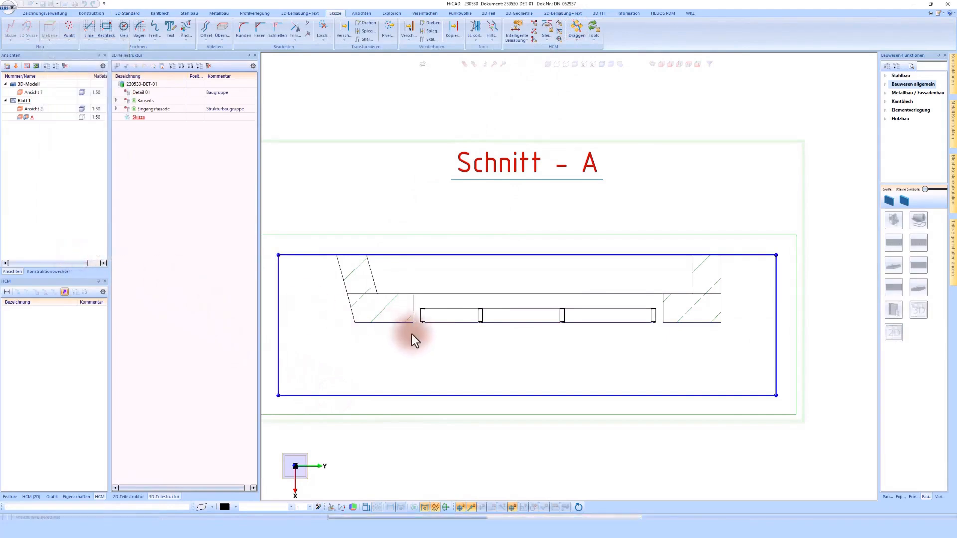
# Start a new detail view of Schnitt A and sketch an 800 x 900 mm rectangle around the facade's left wall connection
pyautogui.scroll(-3, 602, 340)
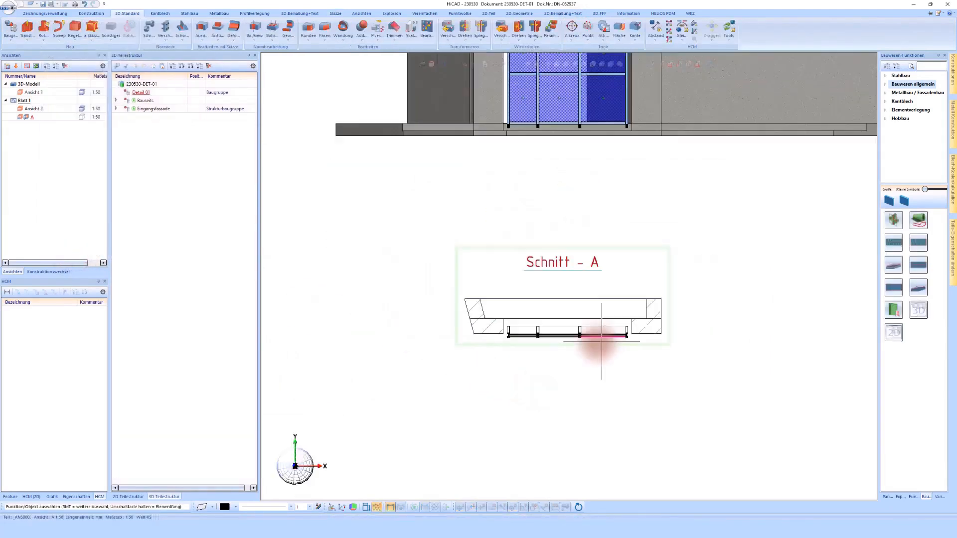
pyautogui.scroll(3, 538, 325)
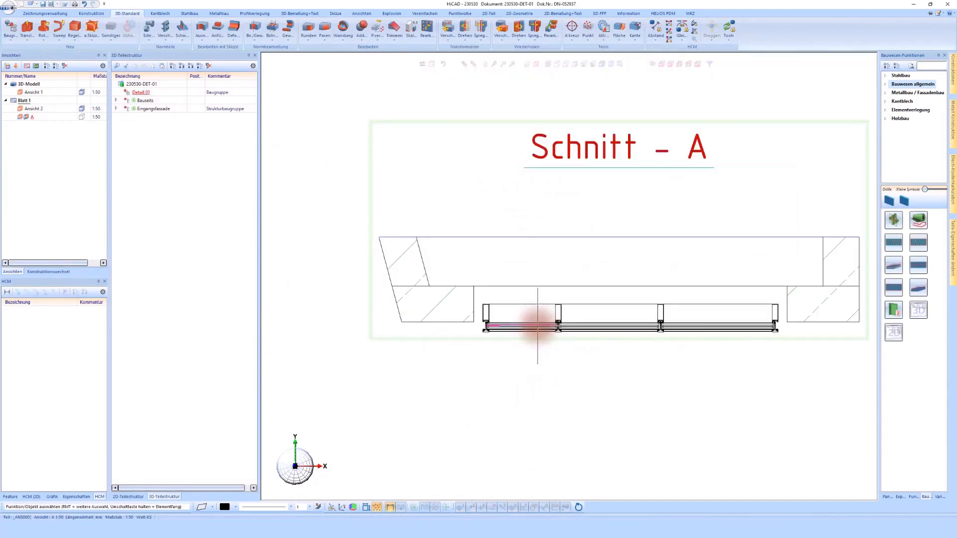
pyautogui.scroll(-2, 479, 324)
pyautogui.rightClick(468, 166)
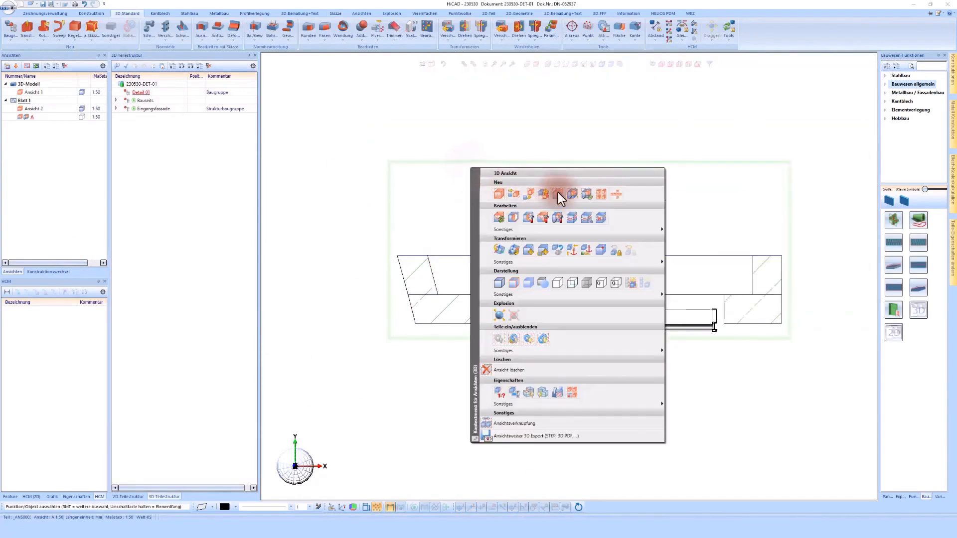
pyautogui.click(573, 196)
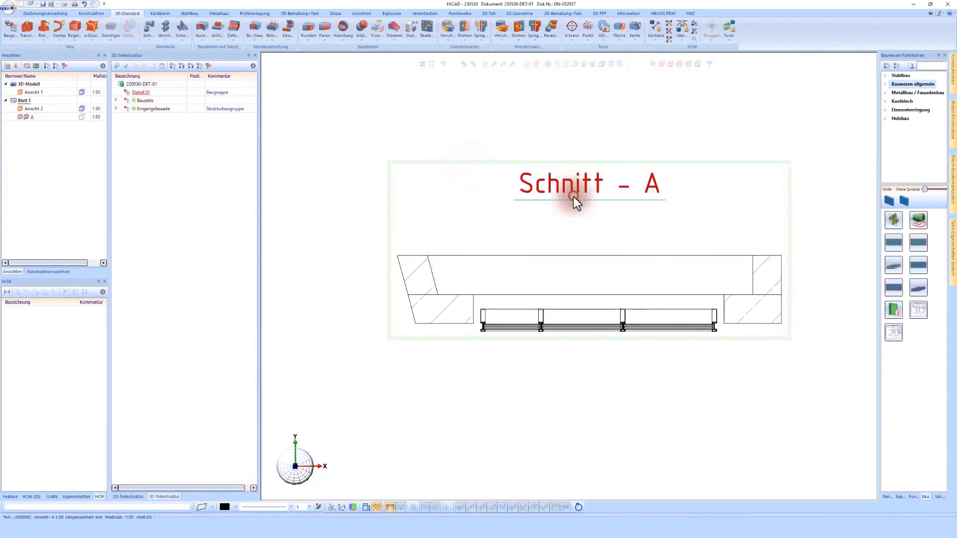
pyautogui.click(106, 28)
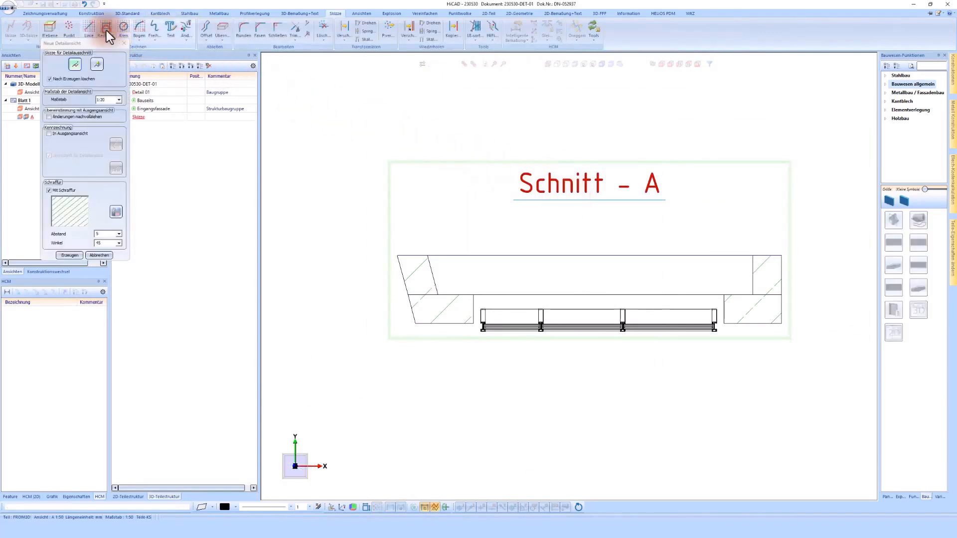
pyautogui.scroll(5, 478, 340)
pyautogui.scroll(-2, 528, 201)
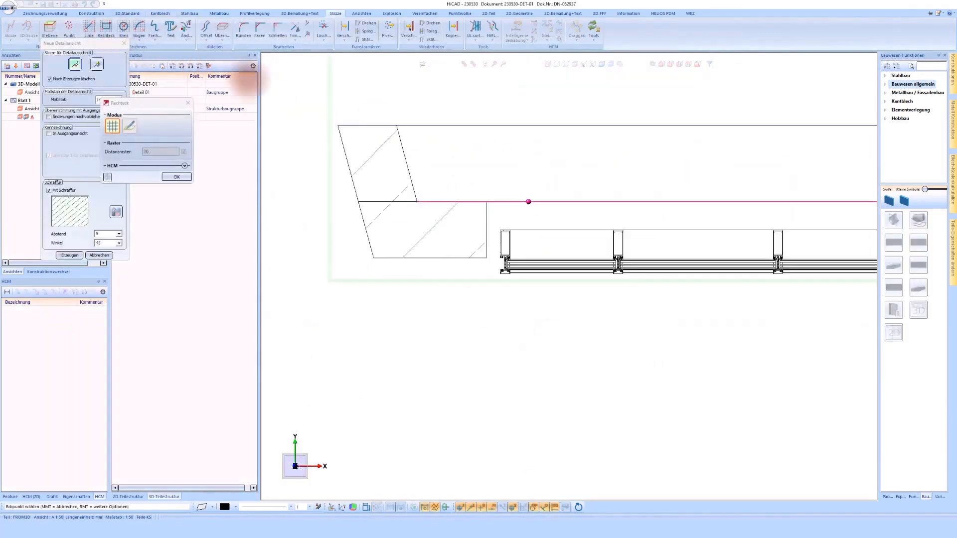
pyautogui.click(539, 181)
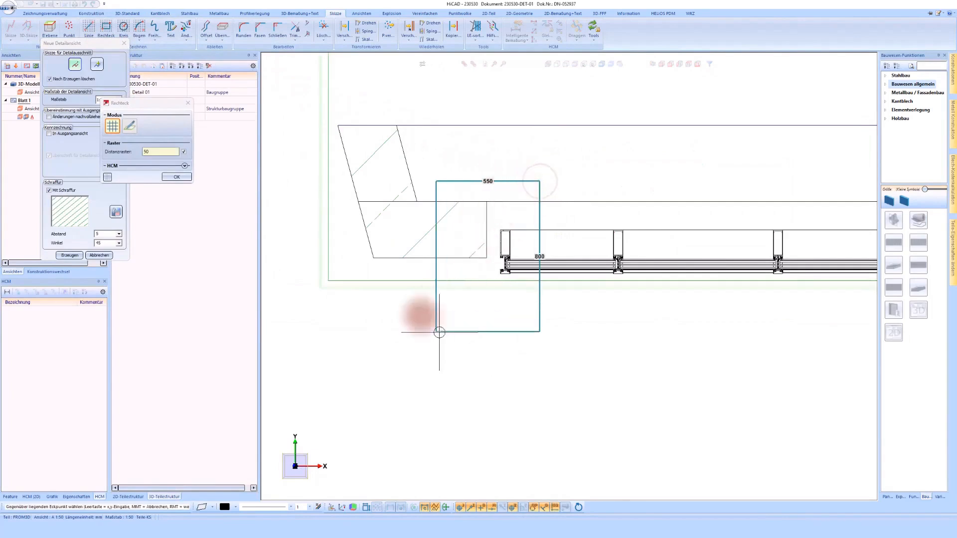
pyautogui.click(393, 347)
pyautogui.click(171, 178)
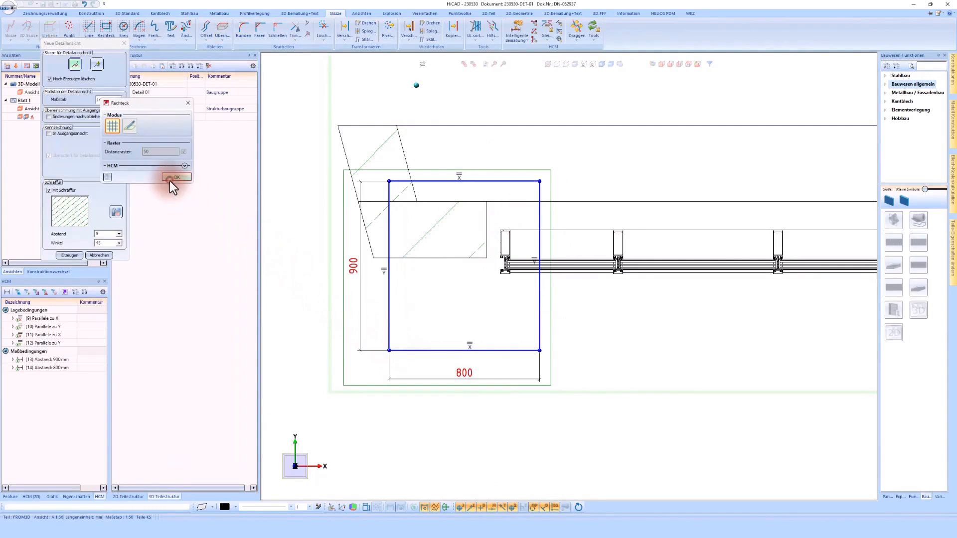
# Mark the detail in the source view with a heading, set its scale to 1:2.5, and place it left of the front view
pyautogui.click(49, 135)
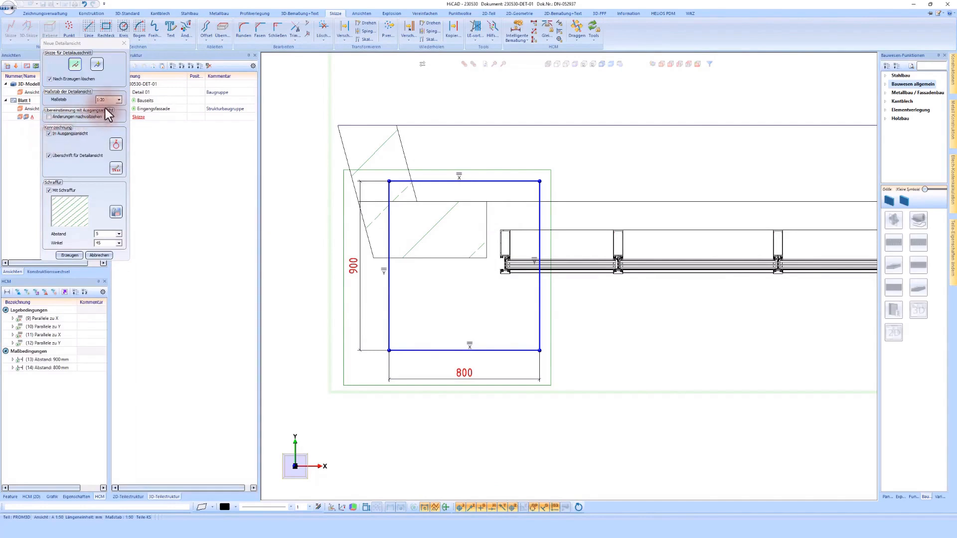
pyautogui.click(118, 101)
pyautogui.click(105, 126)
pyautogui.click(71, 255)
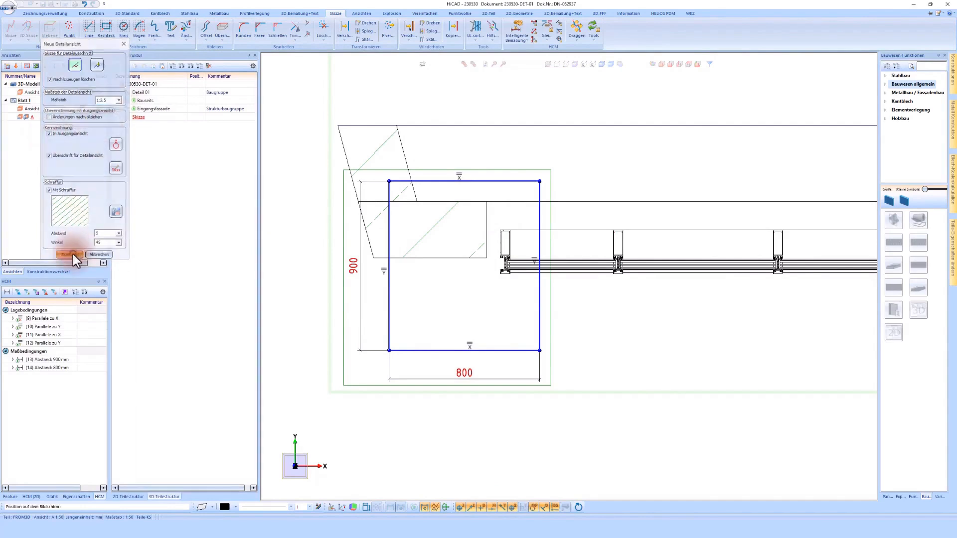
pyautogui.scroll(-3, 552, 215)
pyautogui.scroll(2, 494, 216)
pyautogui.click(537, 242)
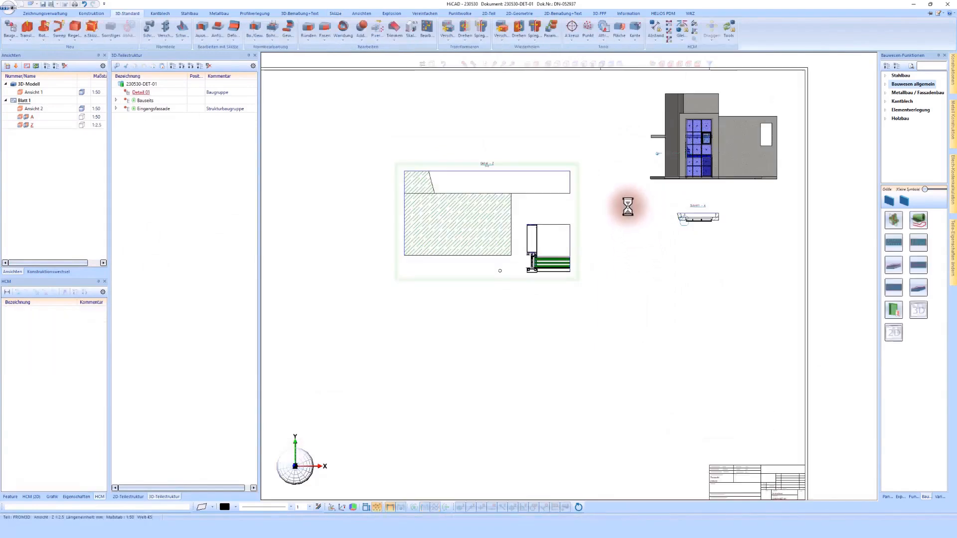
# Delete the existing drawing frame from the sheet
pyautogui.scroll(-1, 582, 155)
pyautogui.scroll(4, 521, 162)
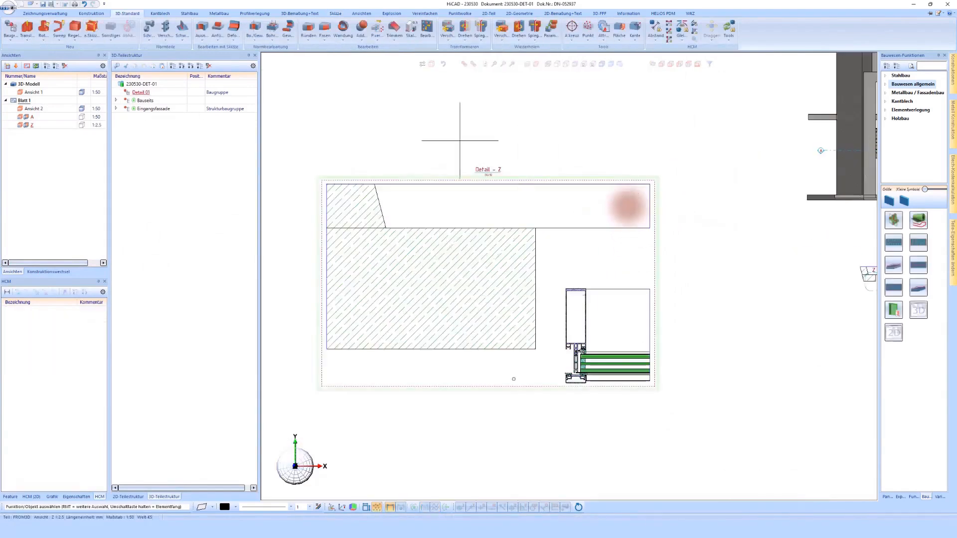
pyautogui.scroll(-3, 477, 181)
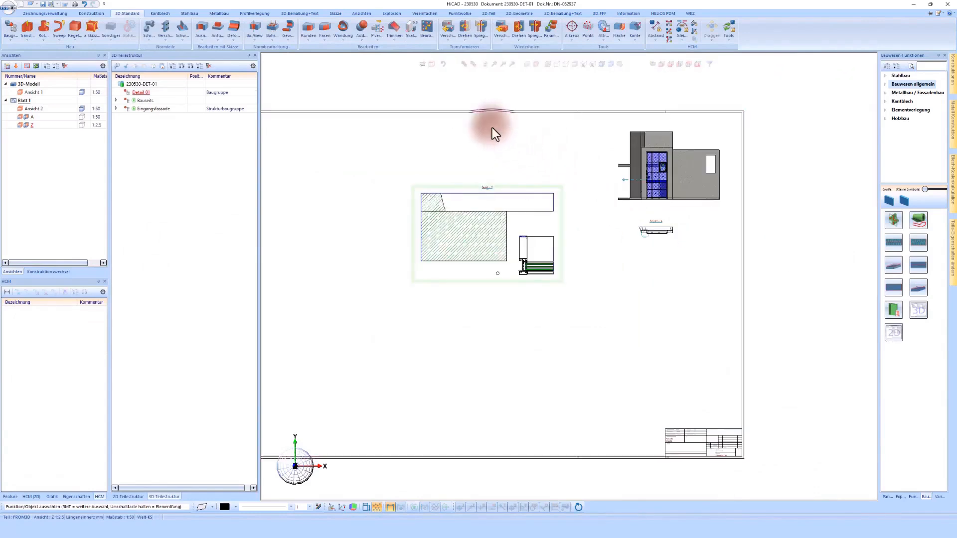
pyautogui.rightClick(493, 128)
pyautogui.click(567, 379)
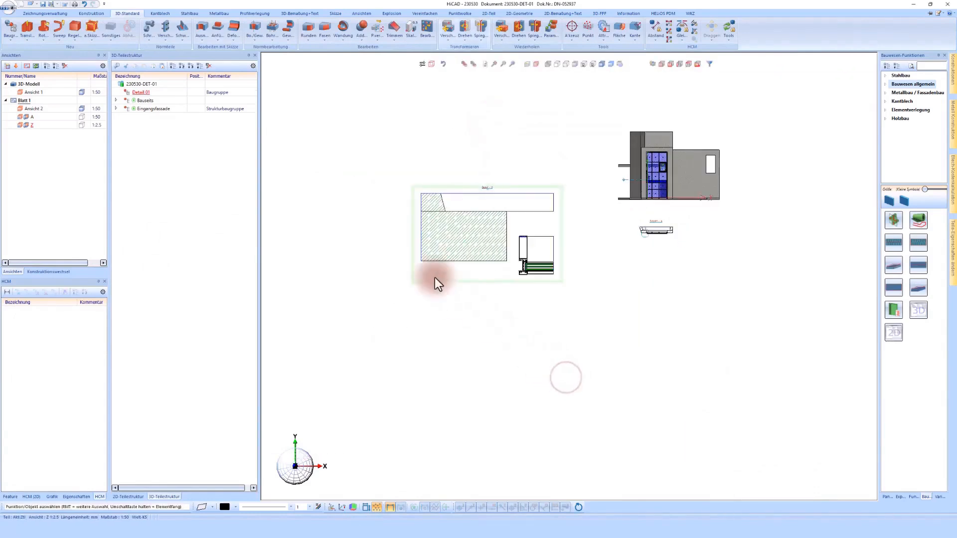
# Insert a smaller drawing frame with title block and place it around the front view, section and detail
pyautogui.click(92, 14)
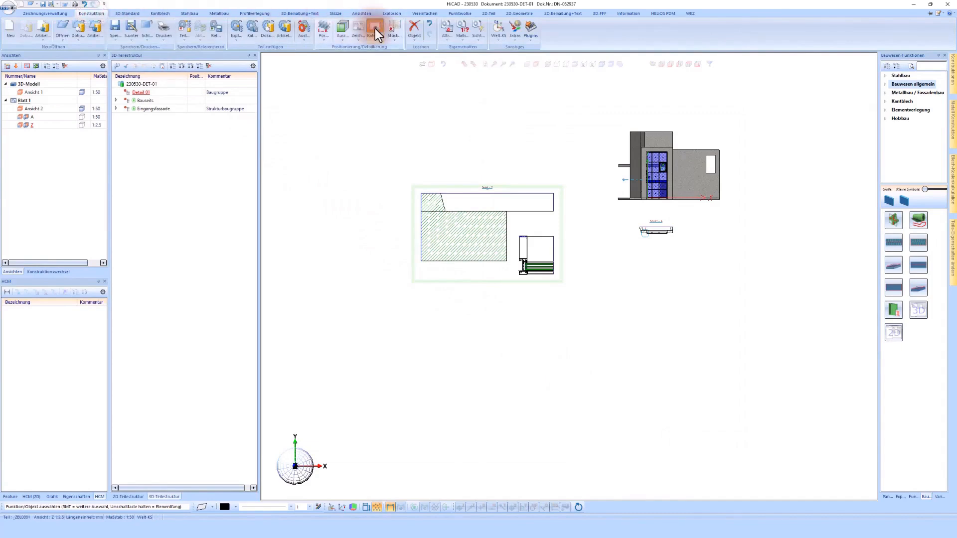
pyautogui.click(375, 28)
pyautogui.click(370, 105)
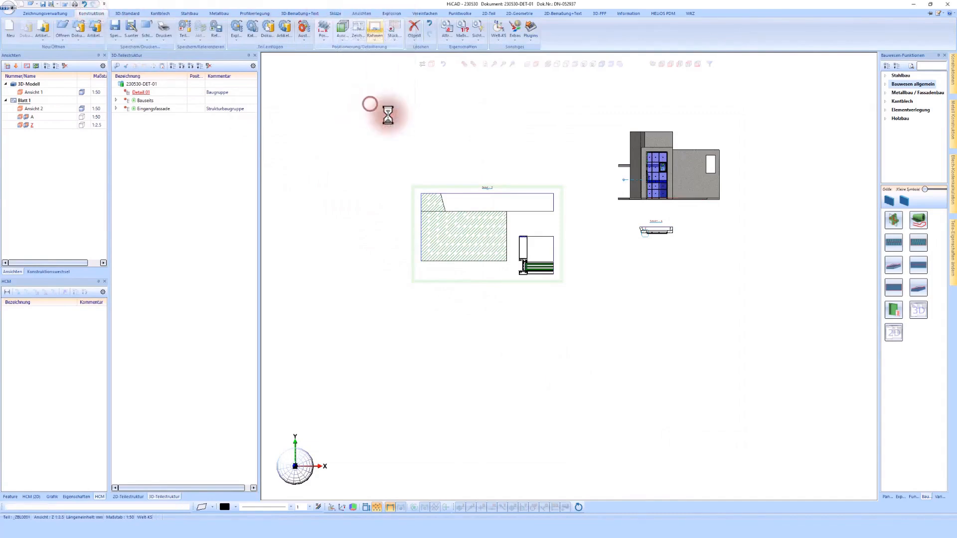
pyautogui.click(558, 219)
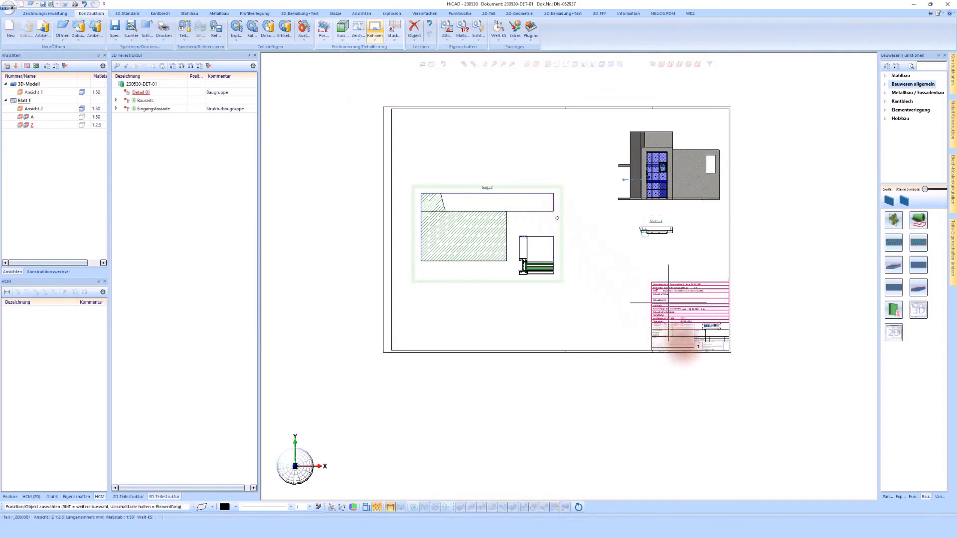
# Try Ansicht 2 as an unshaded line drawing, then return it to the shaded display with edges
pyautogui.scroll(3, 688, 353)
pyautogui.scroll(-2, 688, 353)
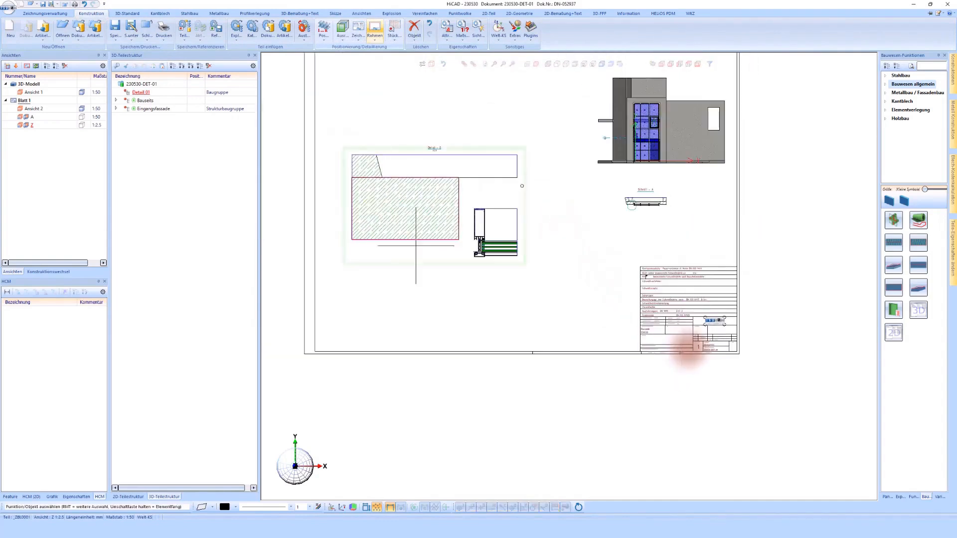
pyautogui.scroll(3, 687, 352)
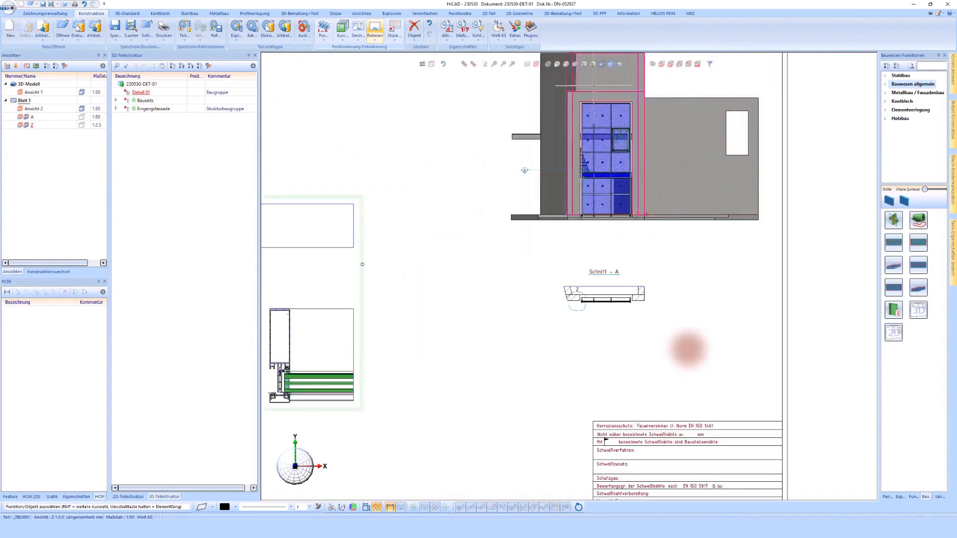
pyautogui.click(484, 118)
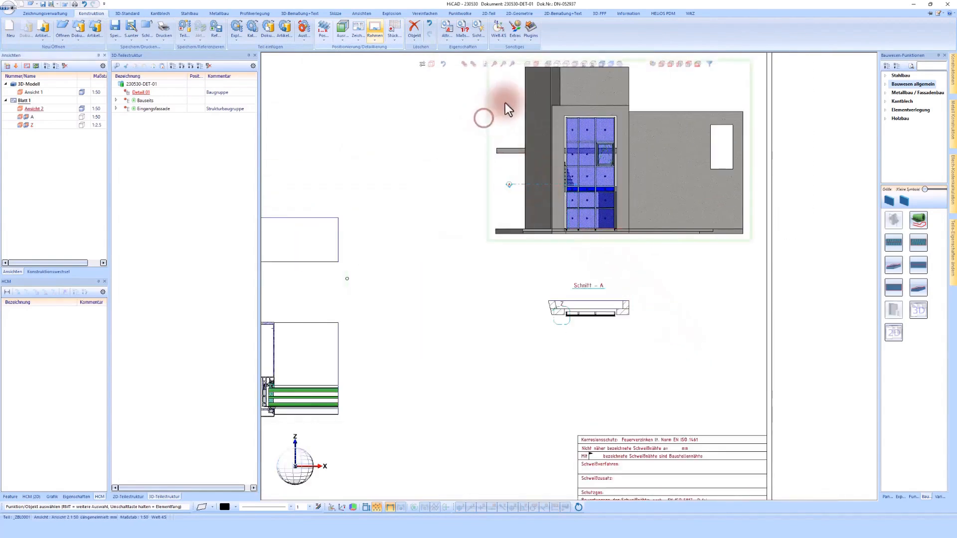
pyautogui.click(556, 64)
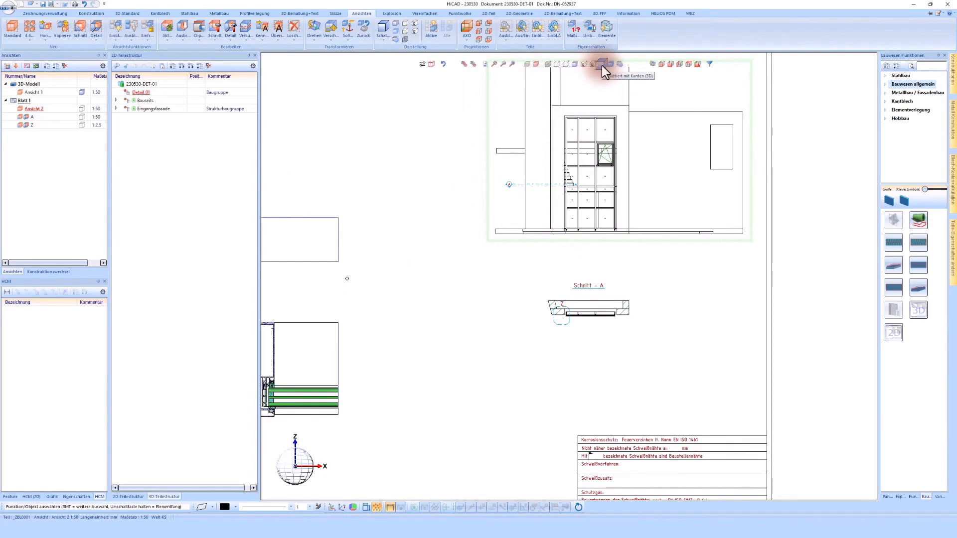
pyautogui.click(603, 64)
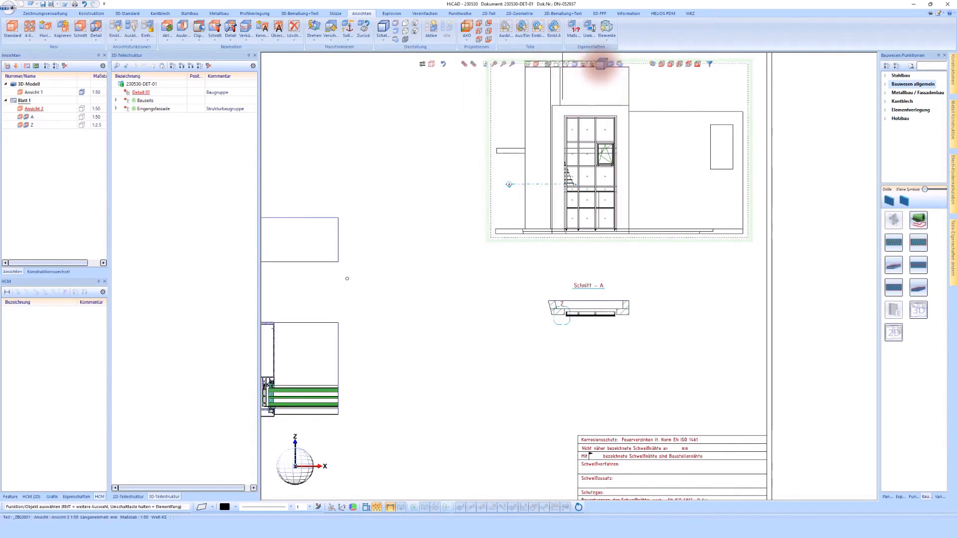
pyautogui.click(602, 64)
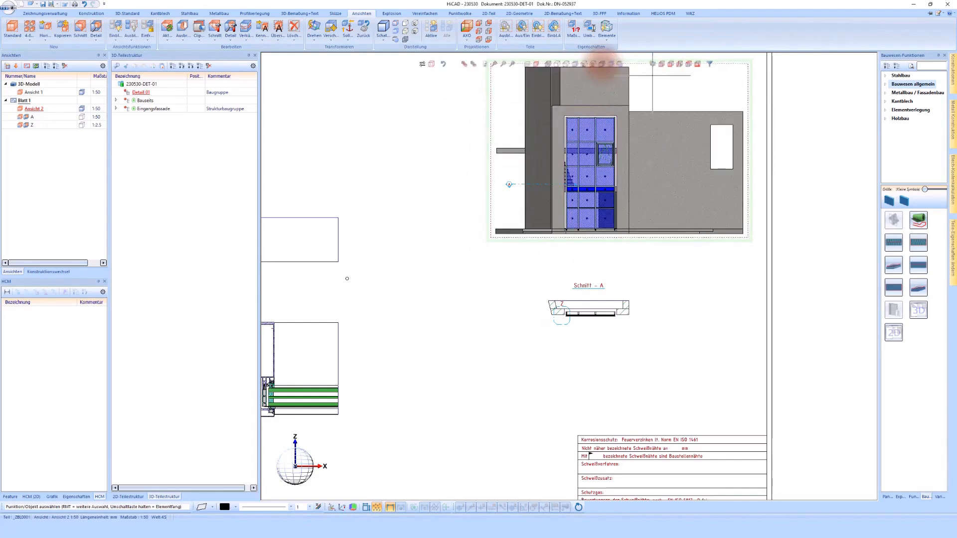
# Display Schnitt A shaded with edges and check the sheet's title block
pyautogui.click(628, 293)
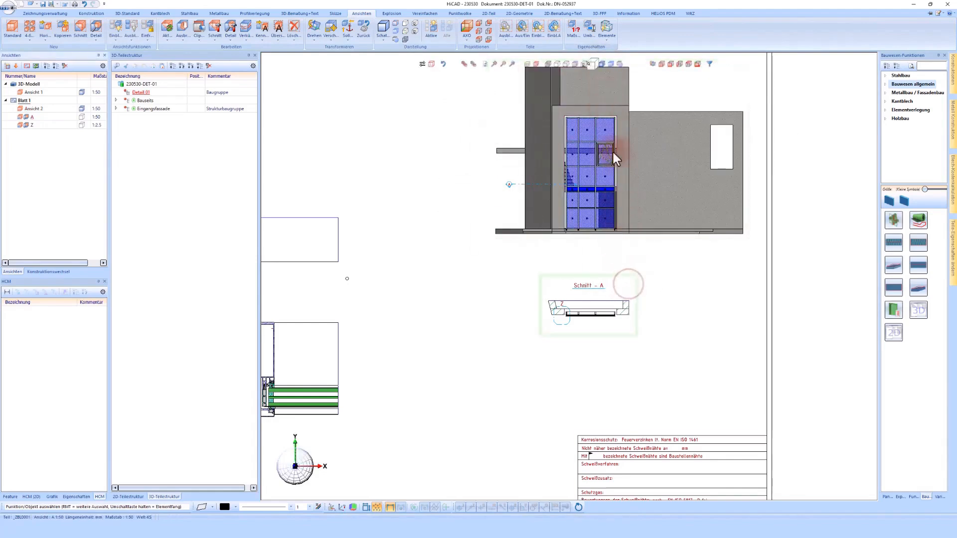
pyautogui.click(603, 64)
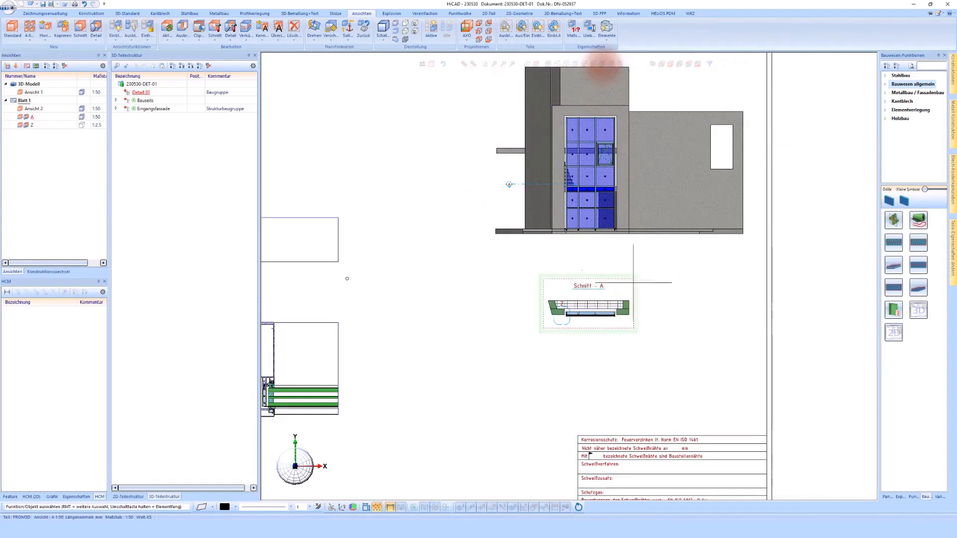
pyautogui.scroll(-2, 347, 278)
pyautogui.scroll(-2, 427, 255)
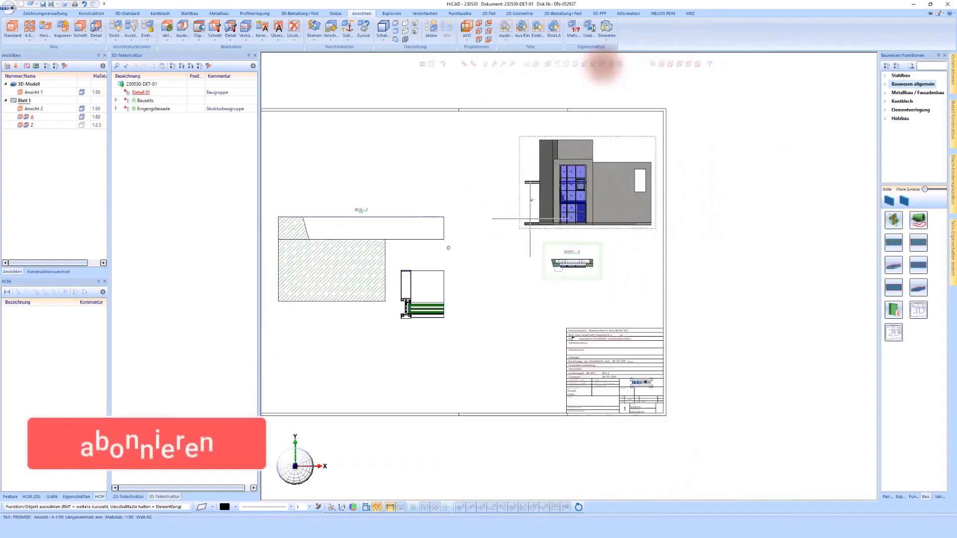
pyautogui.scroll(2, 616, 399)
pyautogui.scroll(2, 618, 438)
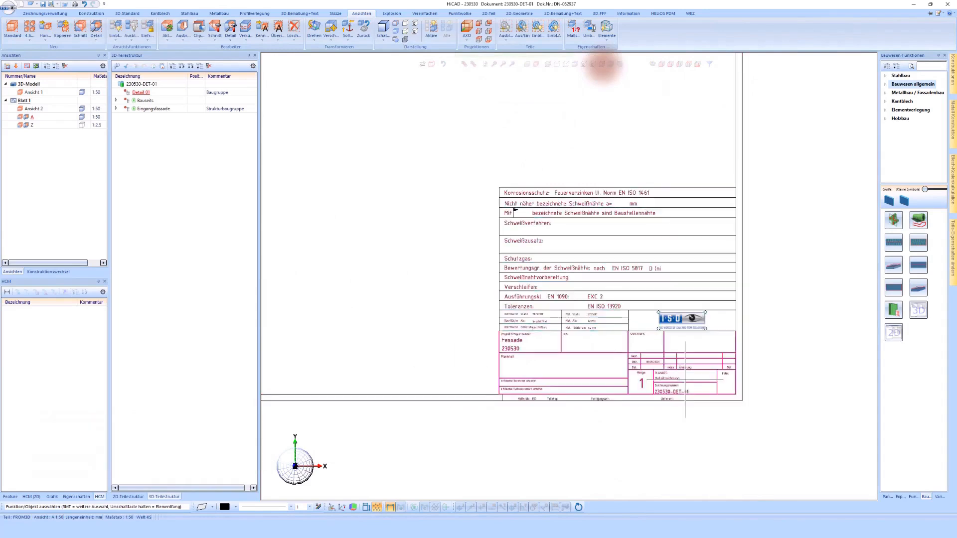
# Switch to HELiOS Desktop and set drawing 230530-DET-01's Benennung to "Horizontalschnitt - Eingangsfassade" and its Bauteil to "seitlich"
pyautogui.click(128, 530)
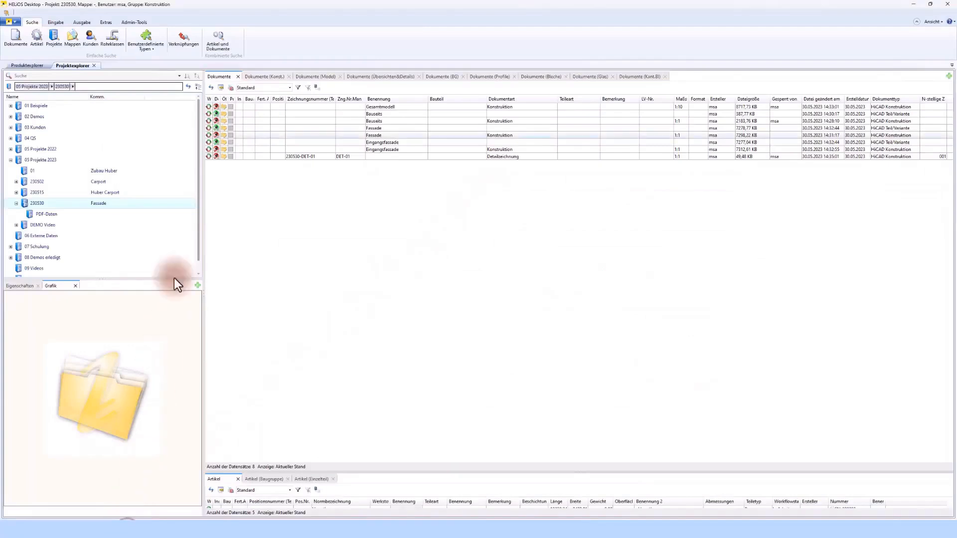
pyautogui.click(211, 87)
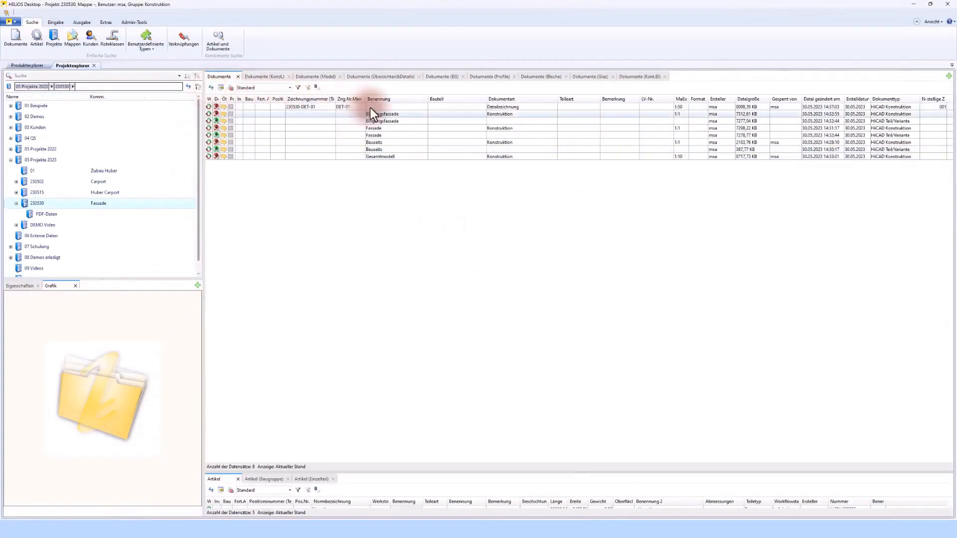
pyautogui.click(370, 106)
pyautogui.click(370, 107)
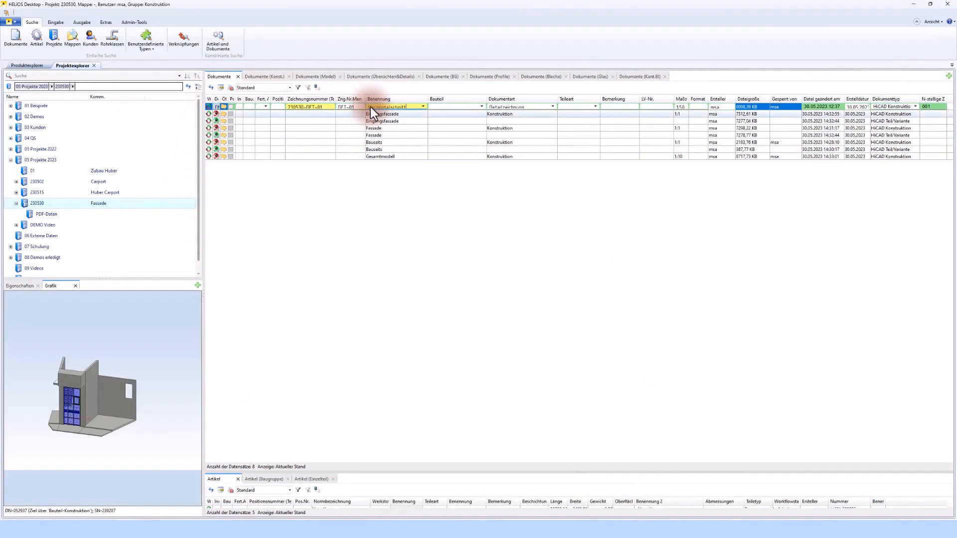
pyautogui.click(440, 107)
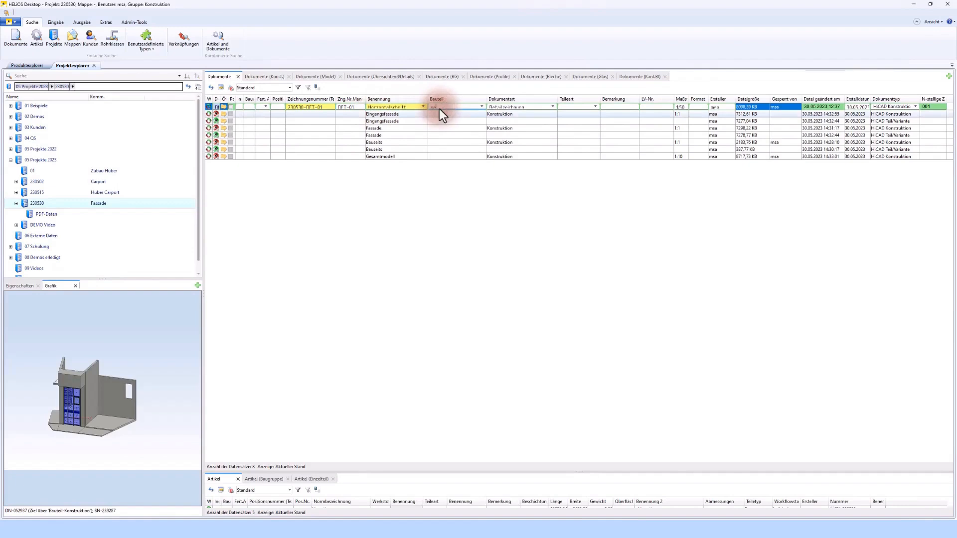
pyautogui.click(409, 107)
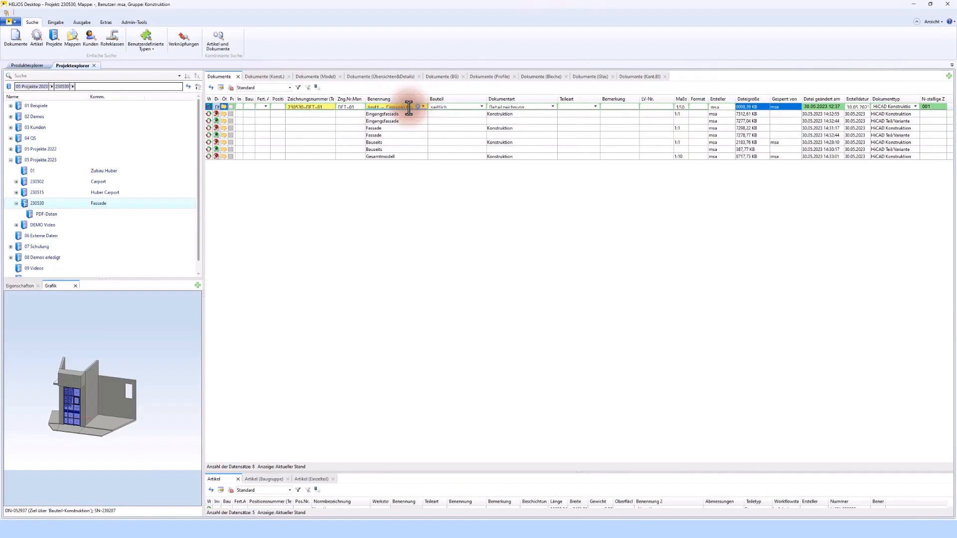
pyautogui.click(447, 195)
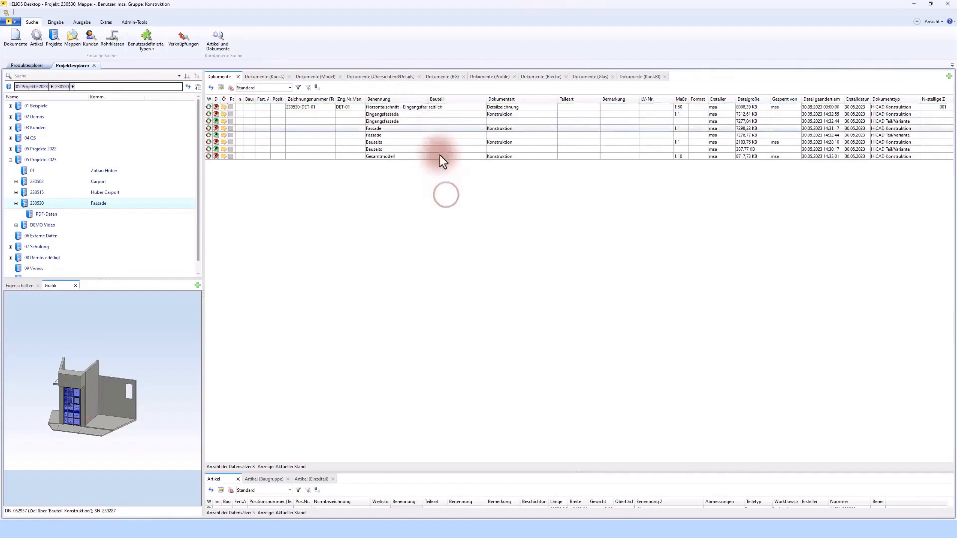
pyautogui.moveTo(428, 99); pyautogui.dragTo(445, 100)
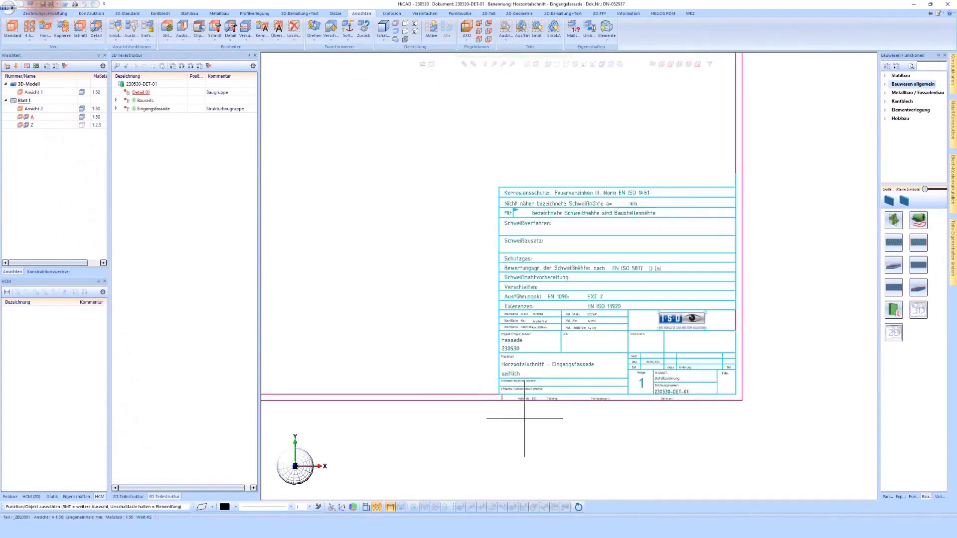
# Check the sheet's title block in HiCAD, then refresh the documents of project 230530's PDF-Daten folder in HELiOS Desktop
pyautogui.scroll(1, 487, 206)
pyautogui.scroll(-4, 624, 253)
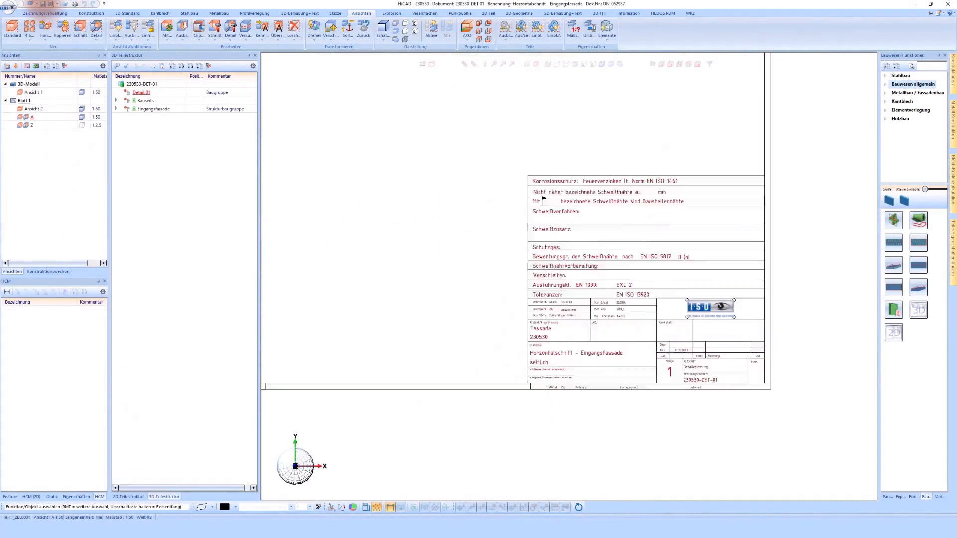
pyautogui.scroll(-1, 582, 281)
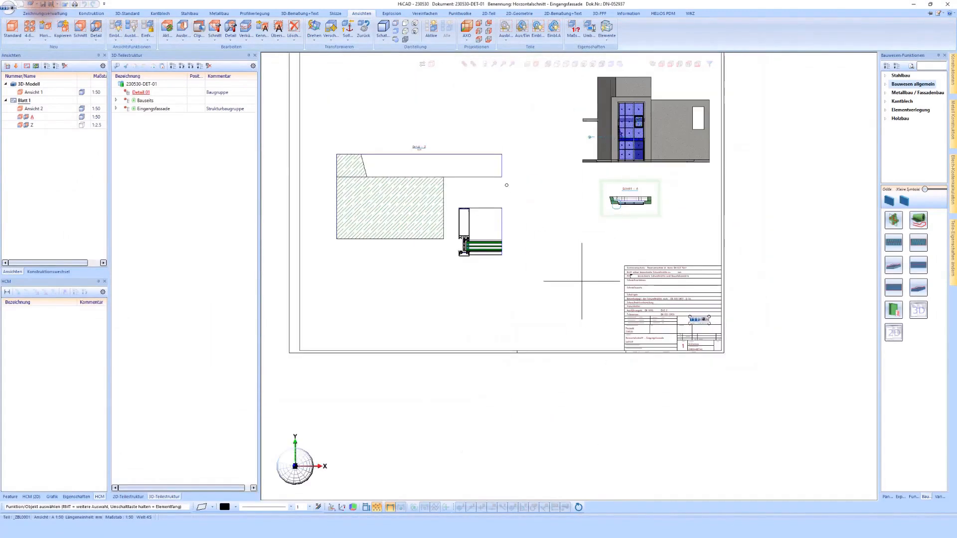
pyautogui.click(133, 529)
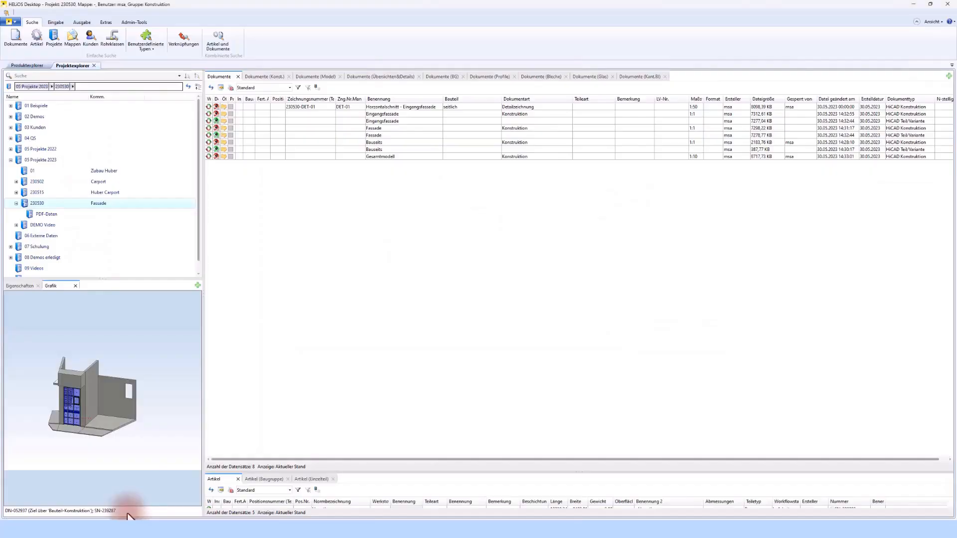
pyautogui.click(60, 214)
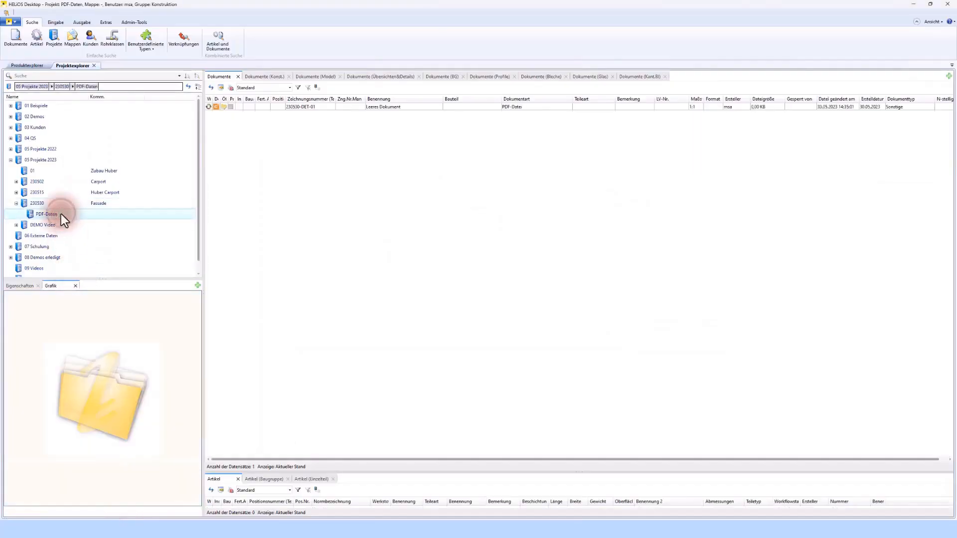
pyautogui.click(210, 88)
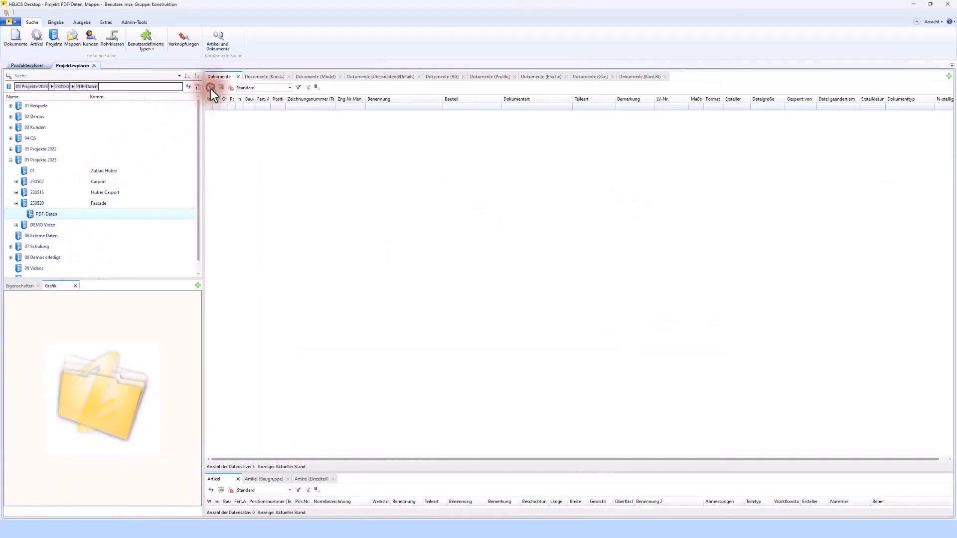
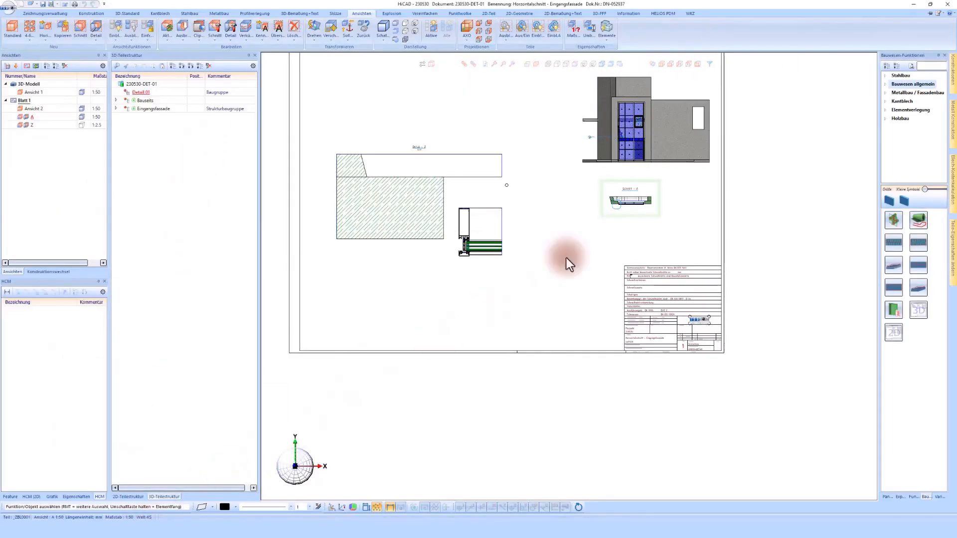
# From HiCAD, open the ISD Konfigurationseditor and set PDF-Dateien für allgemeine Unterlagen under Externe Fertigungsunterlagen to "Beim Erstellen und Aktualisieren"
pyautogui.click(941, 13)
pyautogui.click(899, 22)
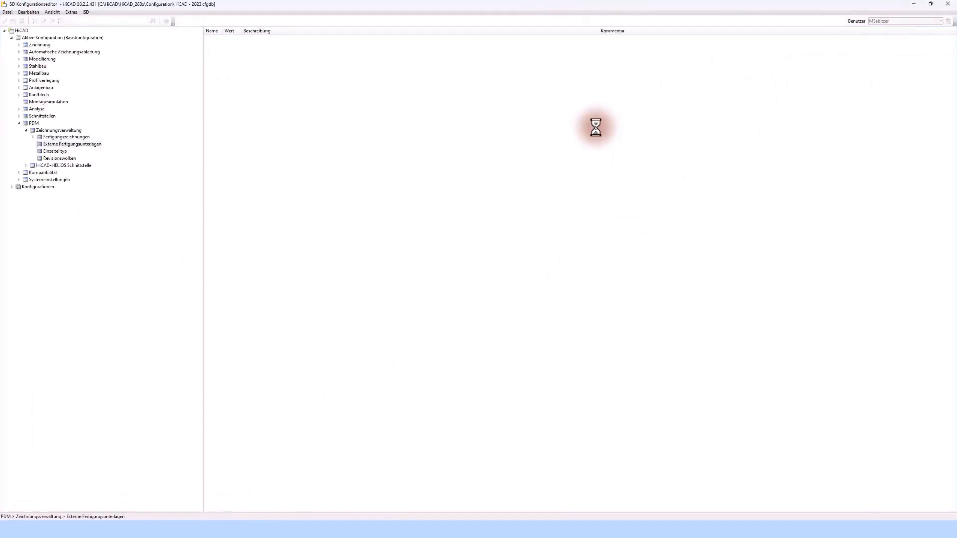
pyautogui.click(65, 145)
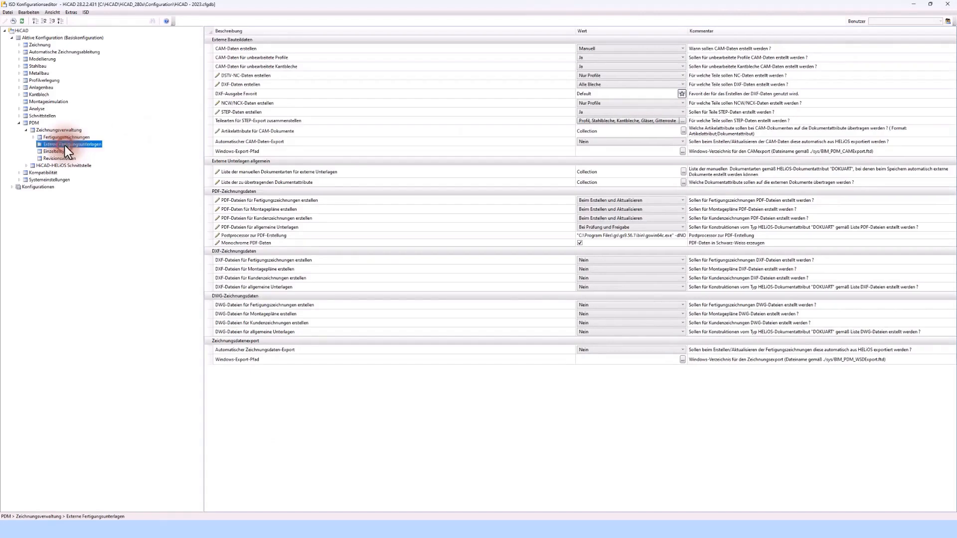
pyautogui.click(253, 227)
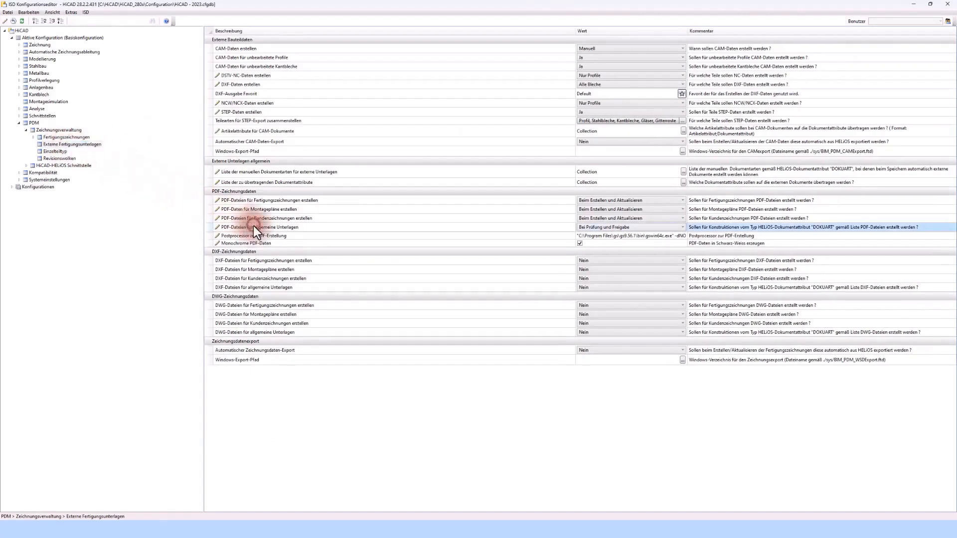
pyautogui.click(607, 228)
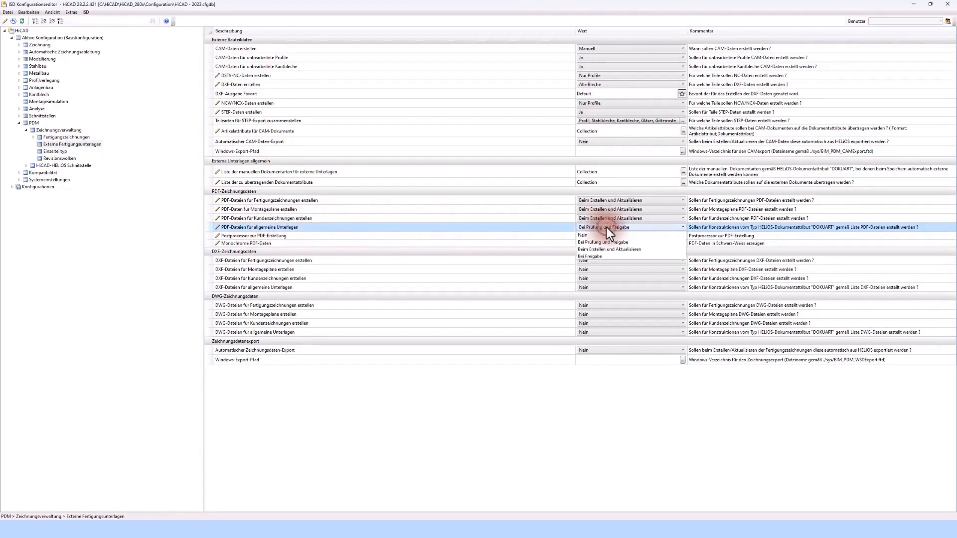
pyautogui.click(596, 249)
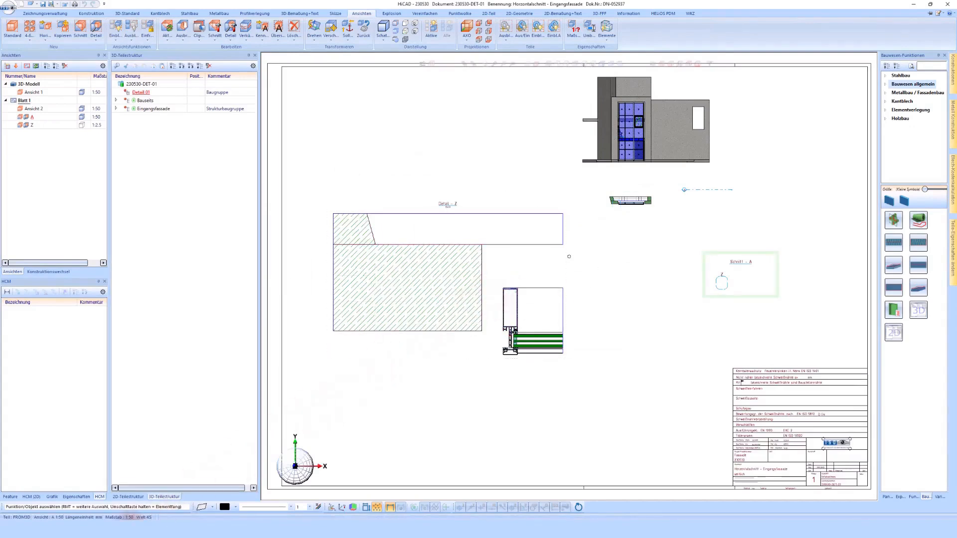
# Refresh the PDF-Daten documents in HELiOS Desktop and preview the PDF of 230530-DET-01
pyautogui.click(128, 486)
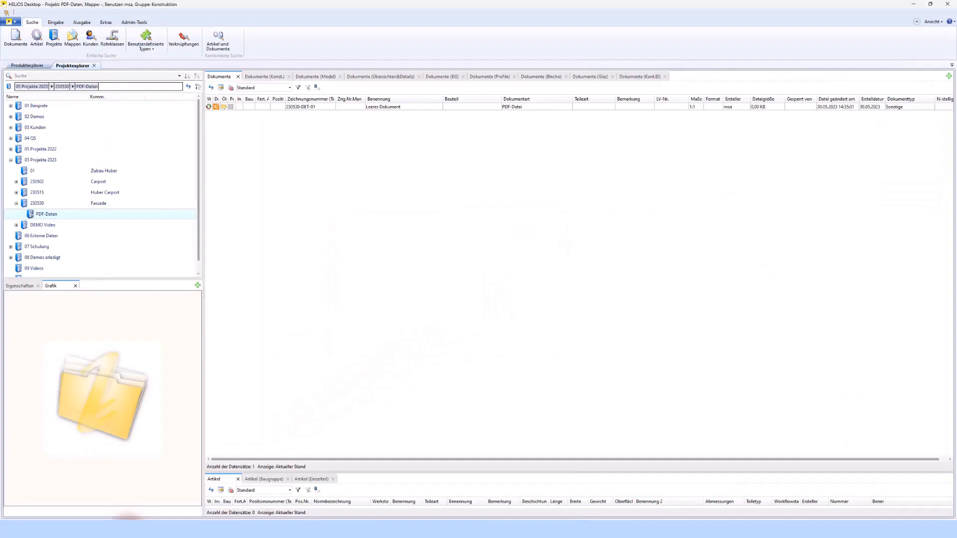
pyautogui.click(210, 89)
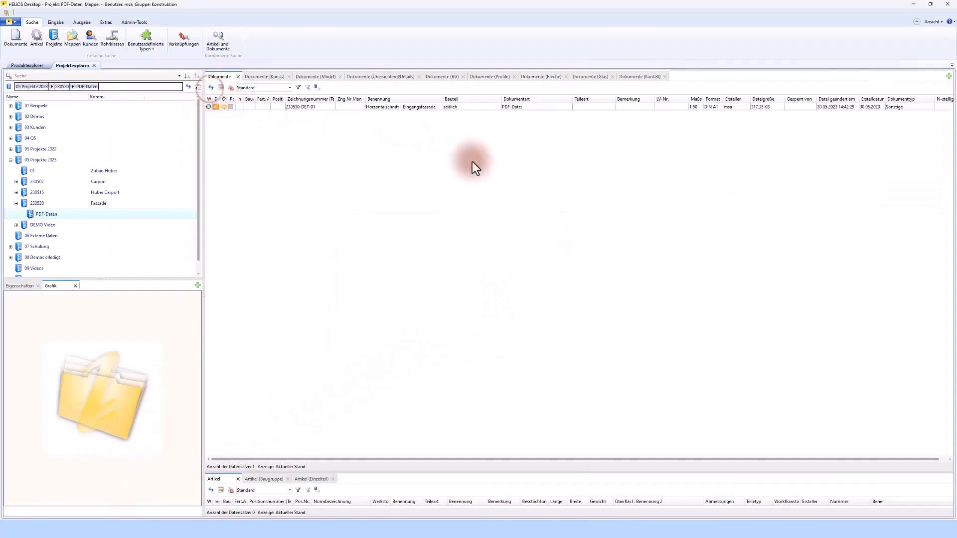
pyautogui.click(764, 106)
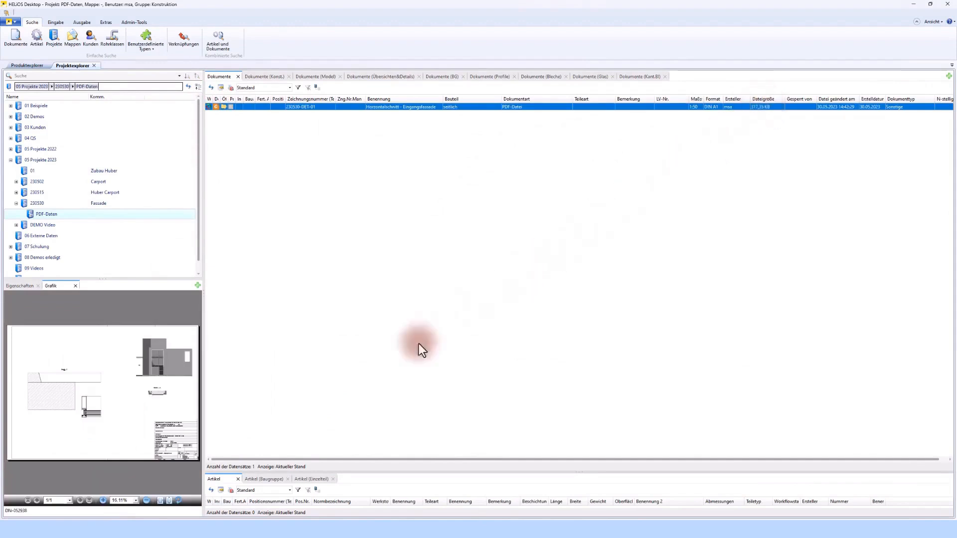
# Switch to the ISD Konfigurationseditor and set PDF-Dateien für allgemeine Unterlagen back to "Bei Prüfung und Freigabe"
pyautogui.click(150, 469)
pyautogui.click(207, 517)
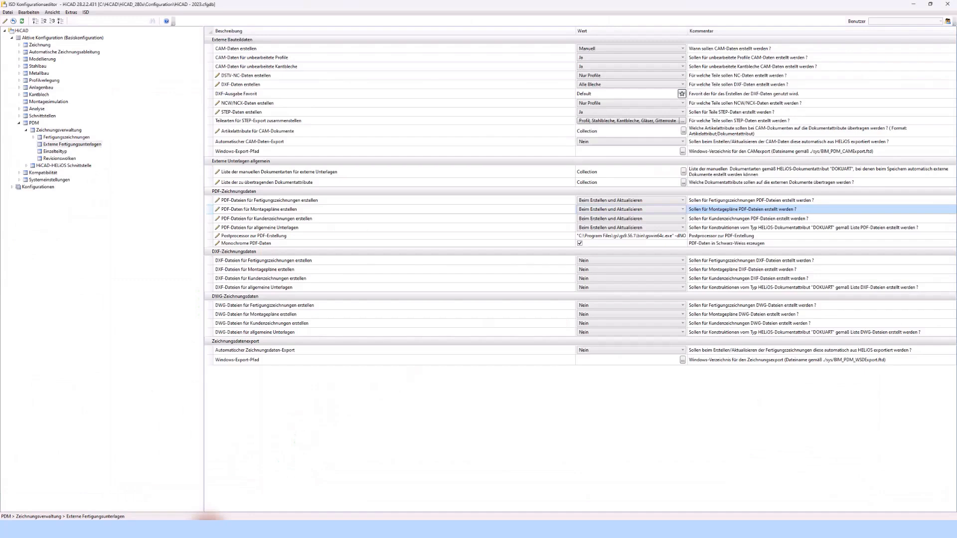
pyautogui.click(593, 228)
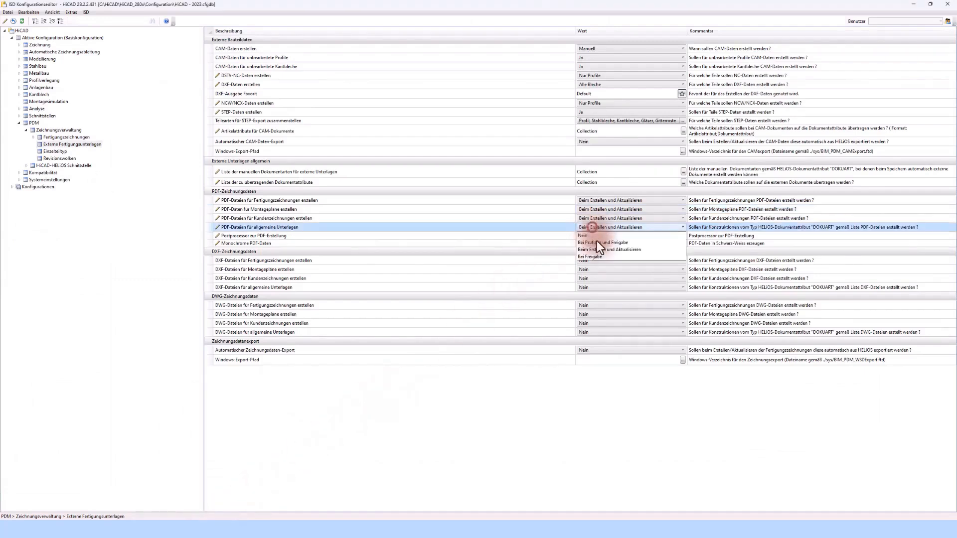
pyautogui.press('Up')
pyautogui.press('Down')
pyautogui.press('Up')
pyautogui.press('Return')
pyautogui.click(552, 217)
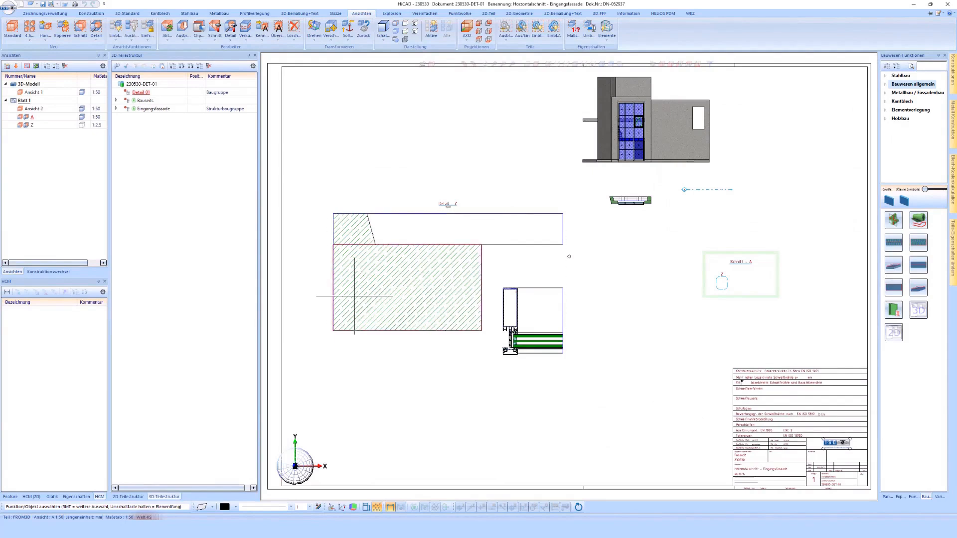
# In HiCAD, load the favourite "Standard ISD-Austria" into the general dimension settings and apply it
pyautogui.scroll(-1, 752, 172)
pyautogui.scroll(1, 773, 147)
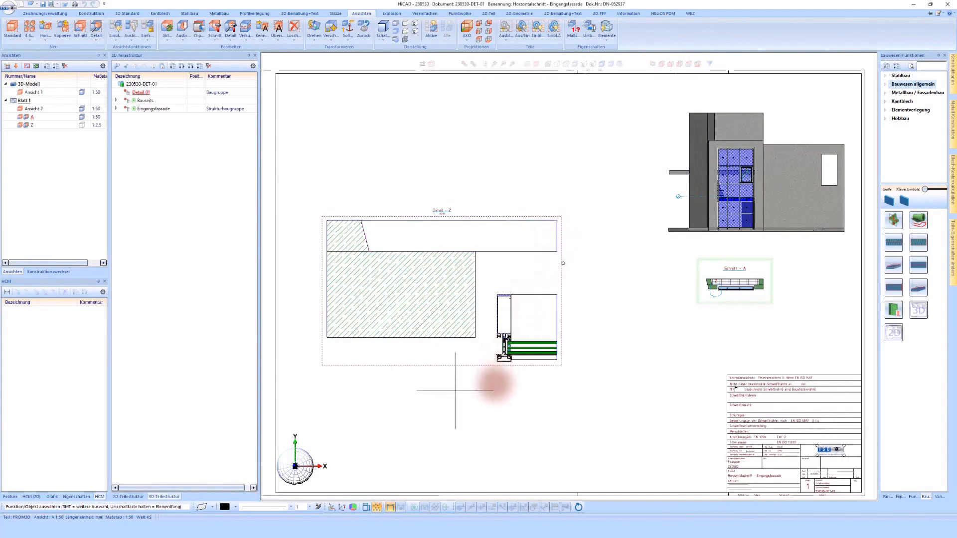
pyautogui.click(495, 384)
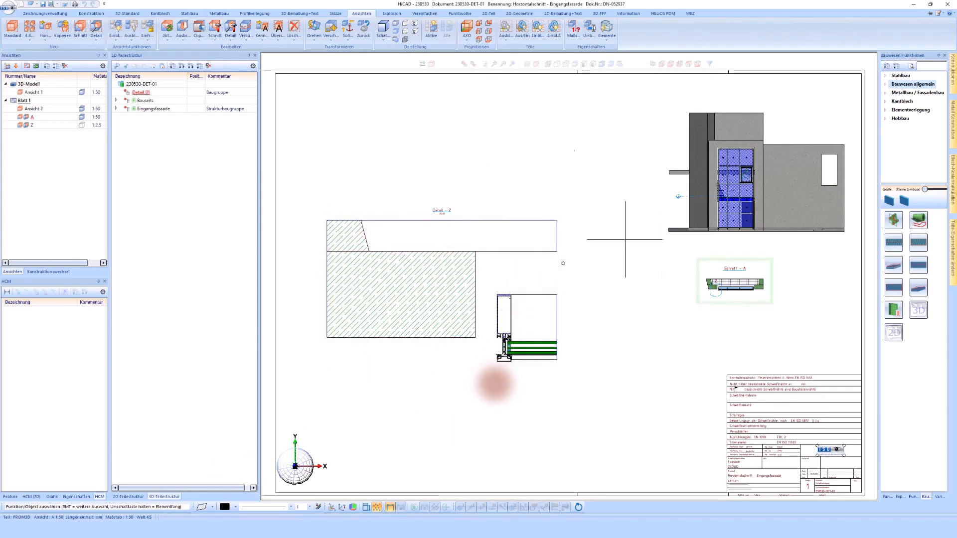
pyautogui.scroll(1, 442, 372)
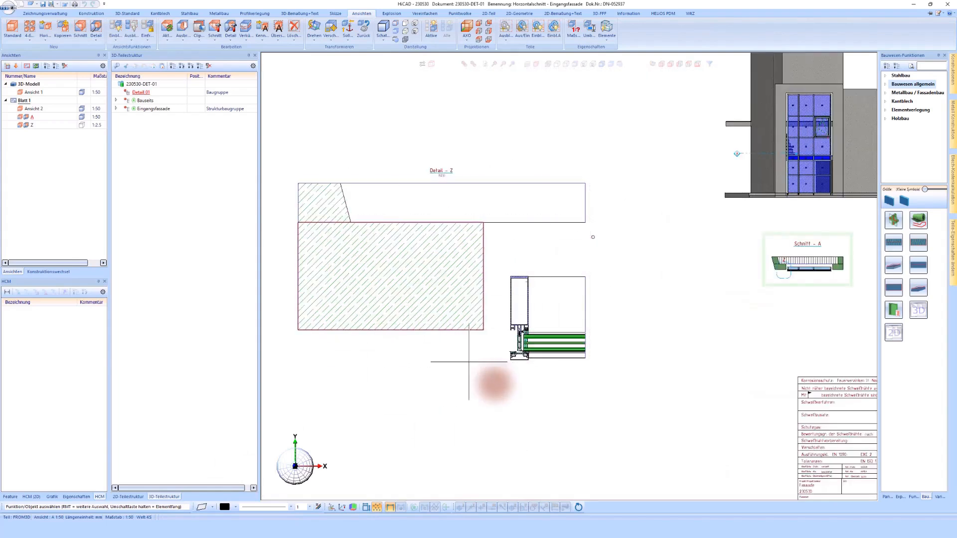
pyautogui.scroll(2, 472, 362)
pyautogui.scroll(-1, 488, 275)
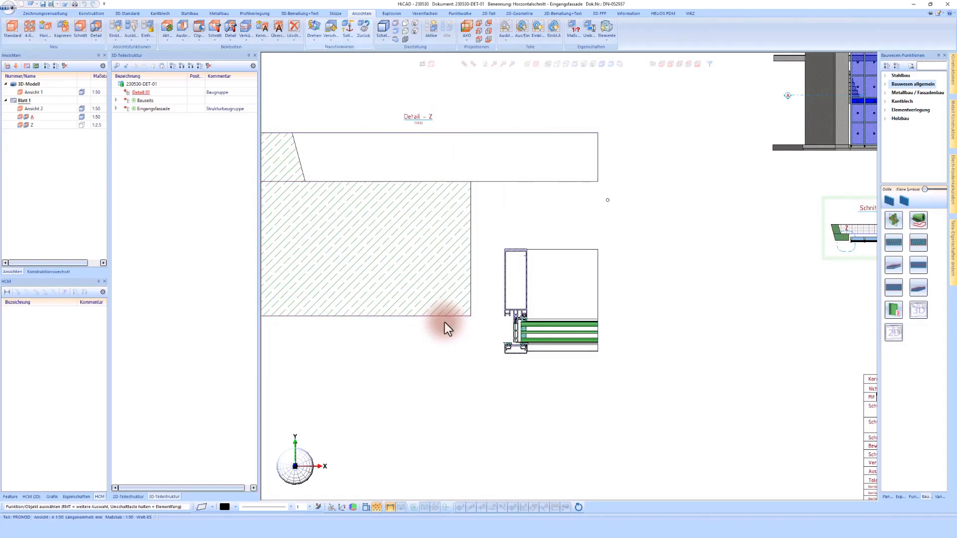
pyautogui.click(288, 12)
pyautogui.click(397, 28)
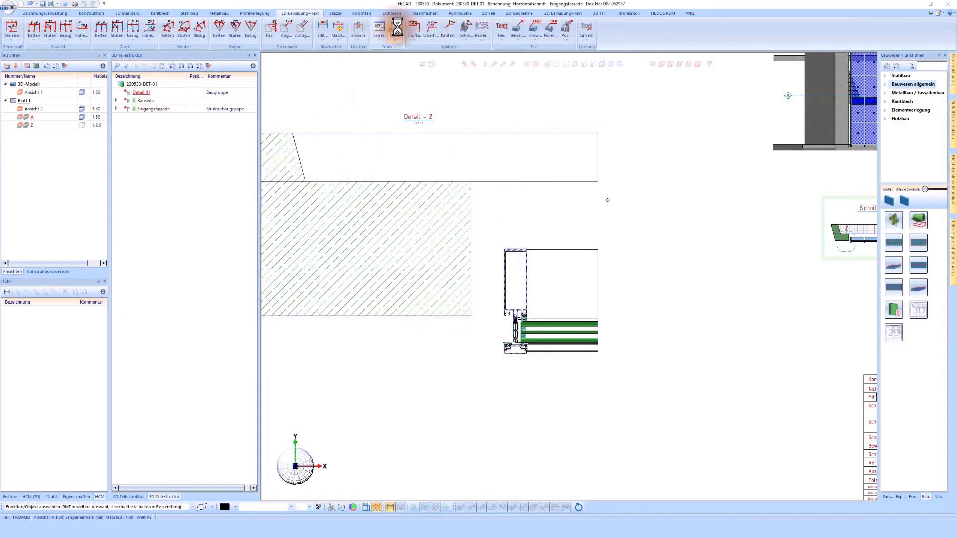
pyautogui.click(350, 360)
pyautogui.click(389, 387)
pyautogui.click(569, 360)
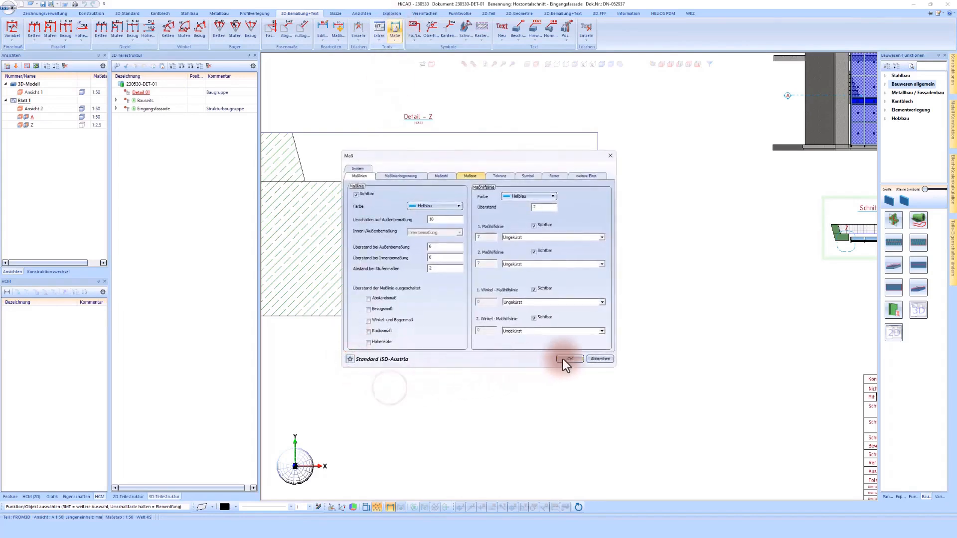
# Add an axis-parallel variable dimension for the vertical distance between the glazing's outer face and the hatched wall's lower edge in Detail Z
pyautogui.scroll(1, 515, 349)
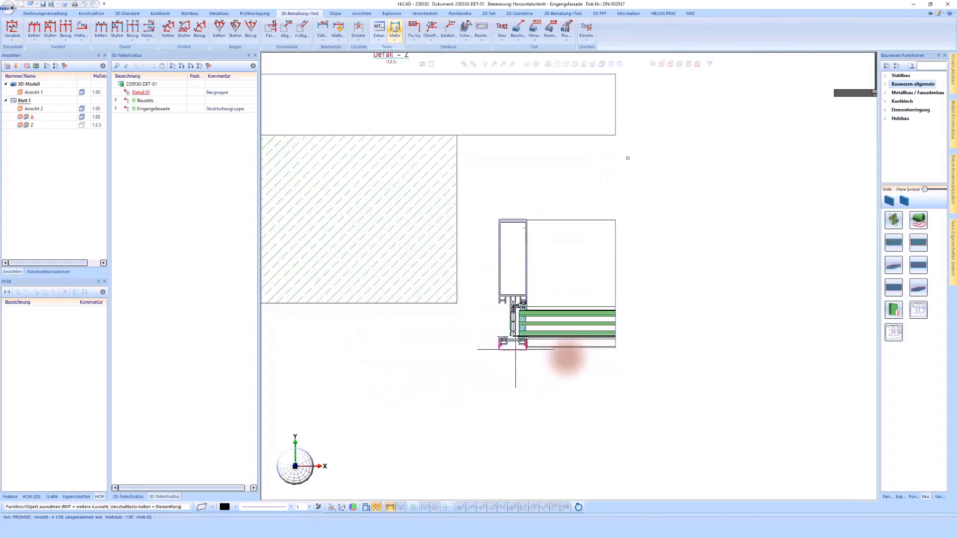
pyautogui.scroll(1, 516, 348)
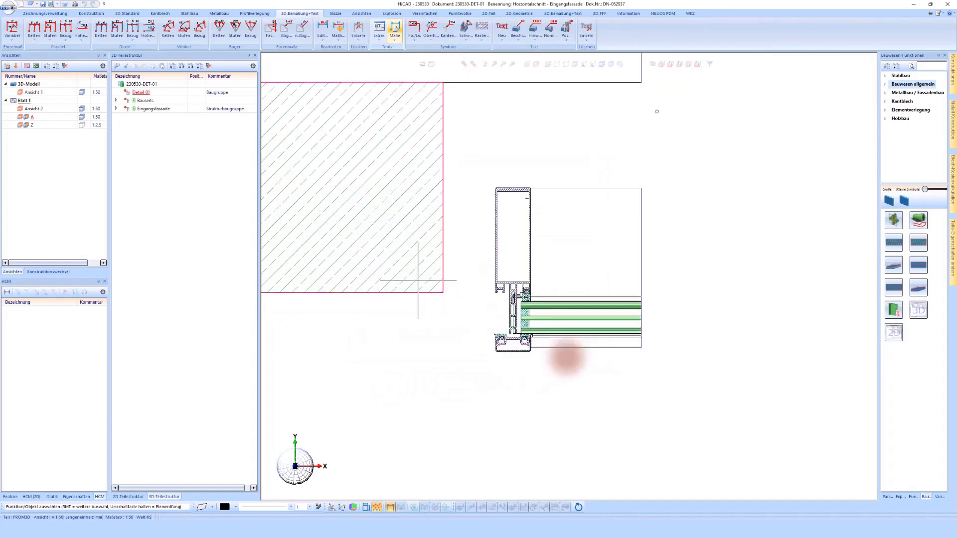
pyautogui.click(11, 31)
pyautogui.scroll(4, 589, 308)
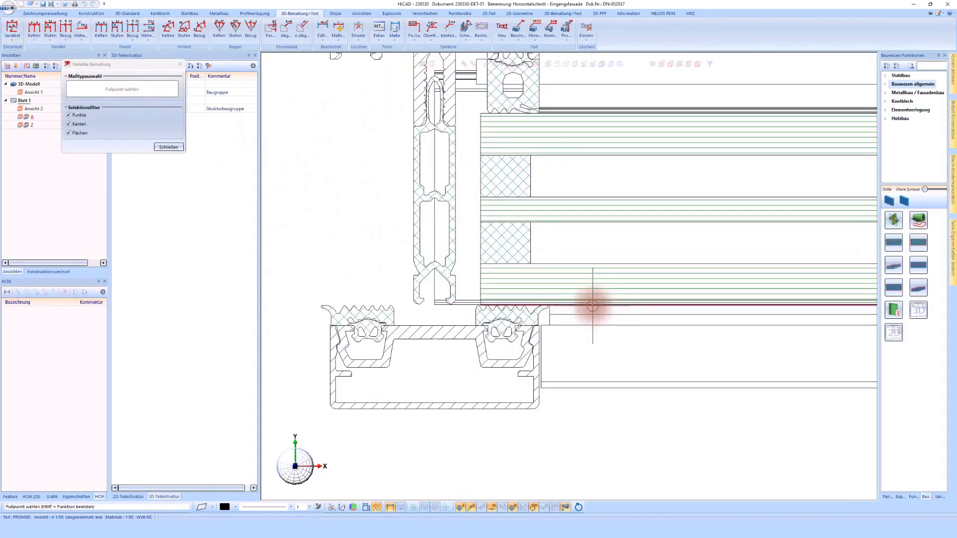
pyautogui.click(589, 305)
pyautogui.scroll(-3, 582, 301)
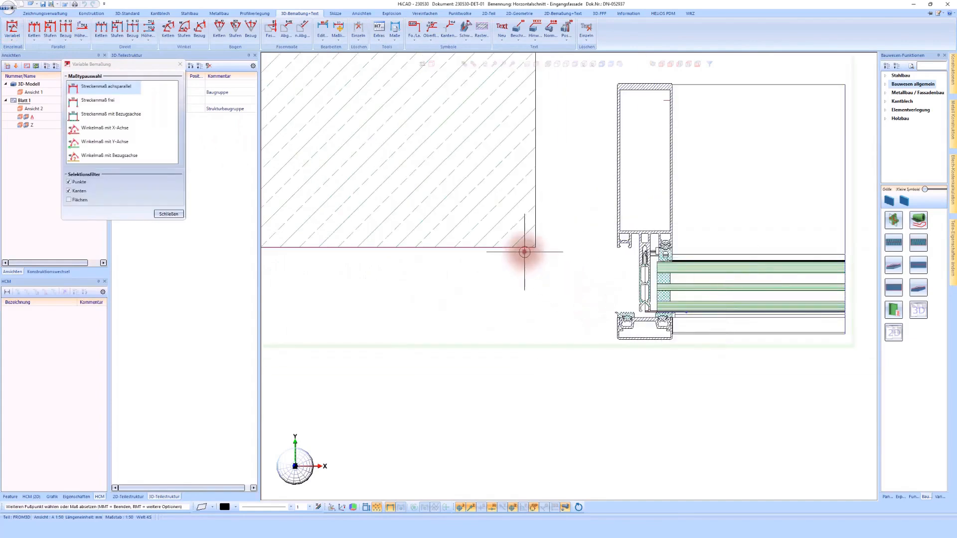
pyautogui.click(525, 252)
pyautogui.click(472, 292)
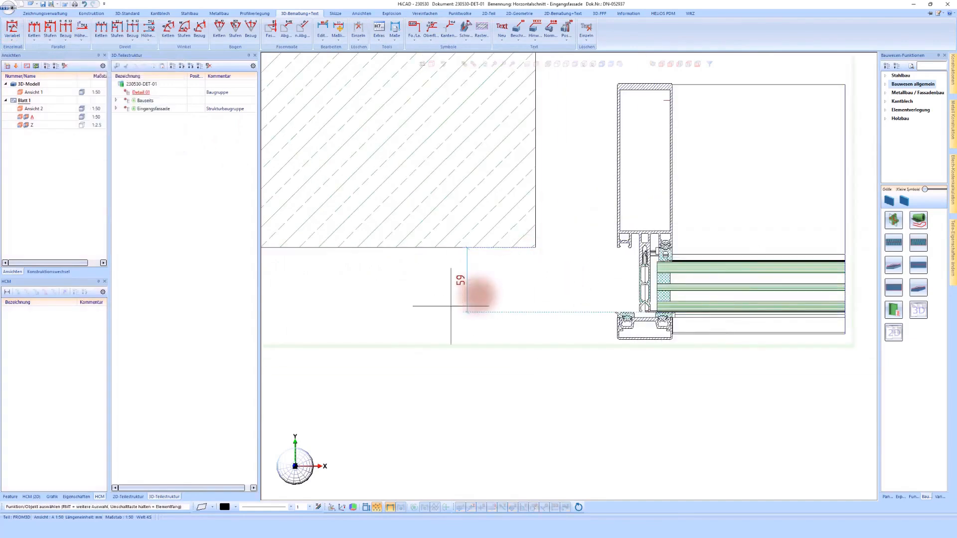
# Add an axis-parallel variable dimension for the vertical distance between the mullion's inner face and the wall edge above it in Detail Z
pyautogui.scroll(-1, 432, 273)
pyautogui.scroll(-1, 572, 227)
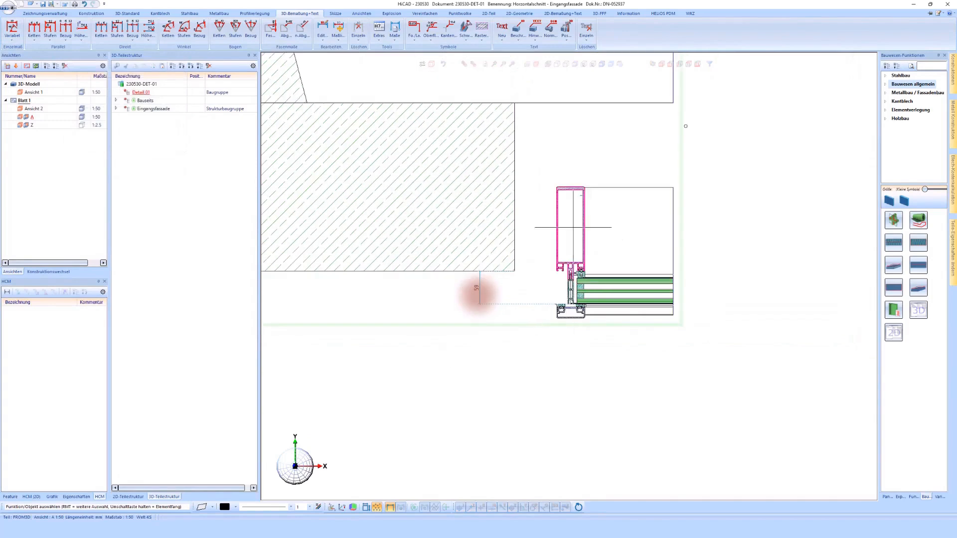
pyautogui.middleClick(571, 110)
pyautogui.click(569, 108)
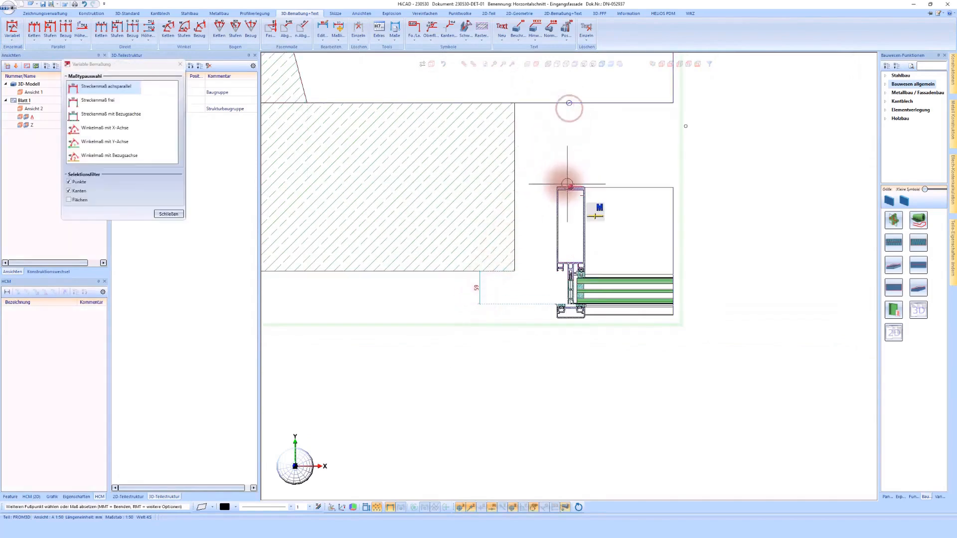
pyautogui.click(569, 187)
pyautogui.click(621, 162)
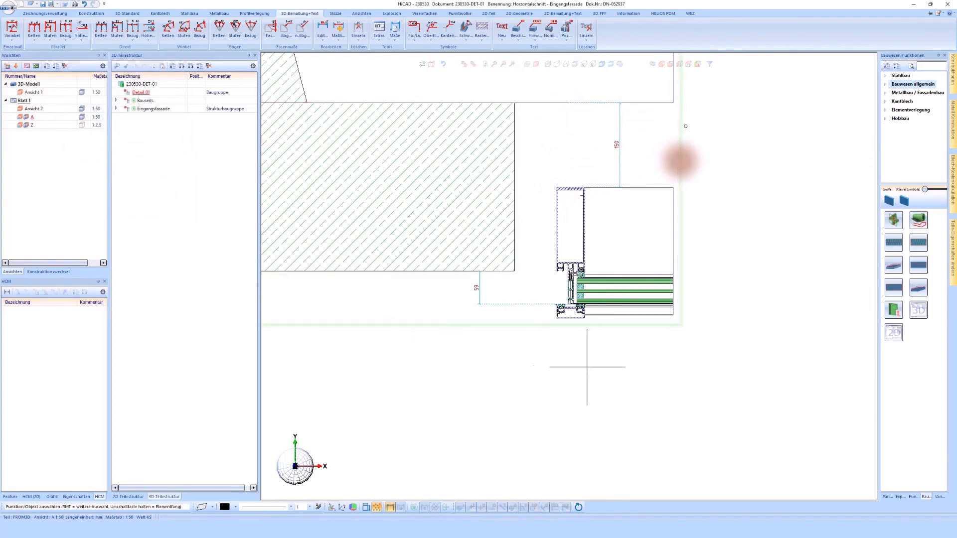
pyautogui.scroll(1, 588, 367)
pyautogui.click(455, 271)
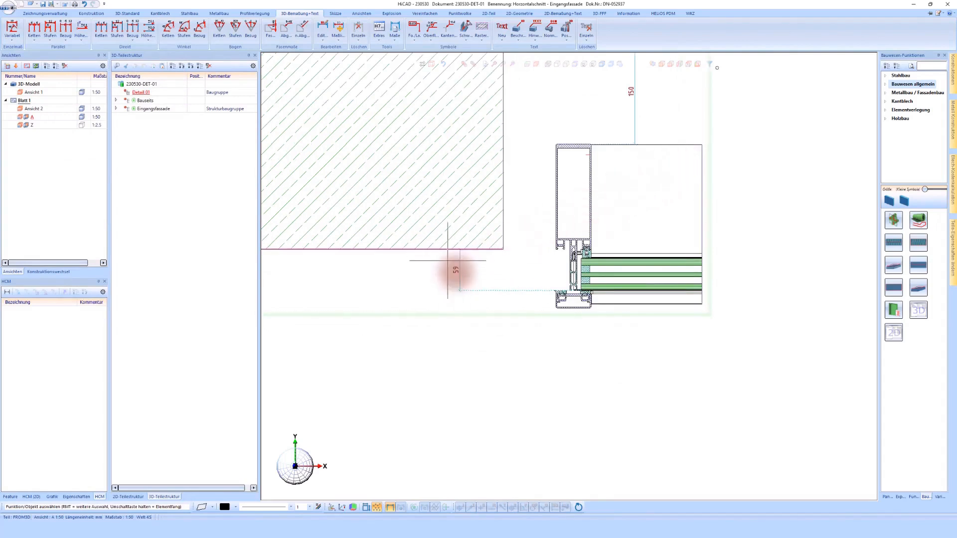
pyautogui.click(472, 291)
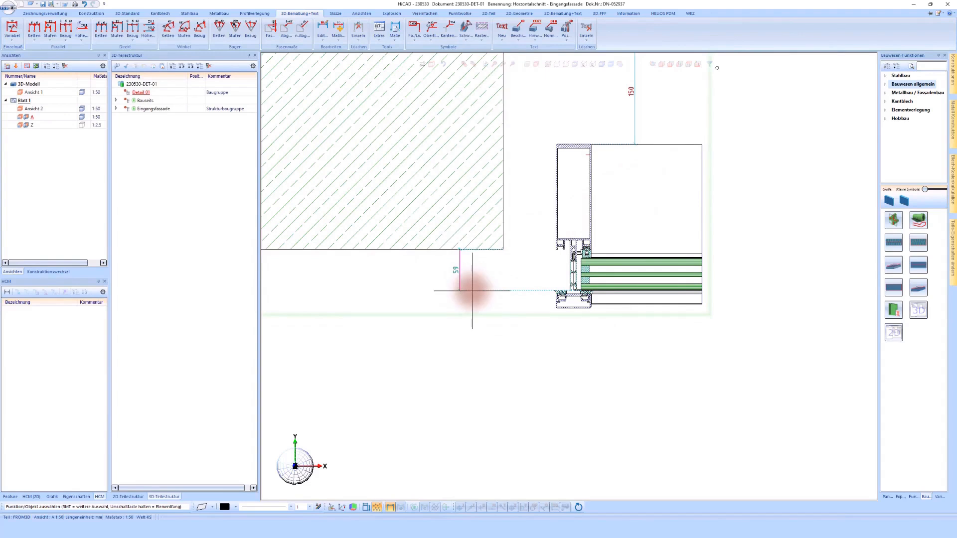
pyautogui.click(428, 286)
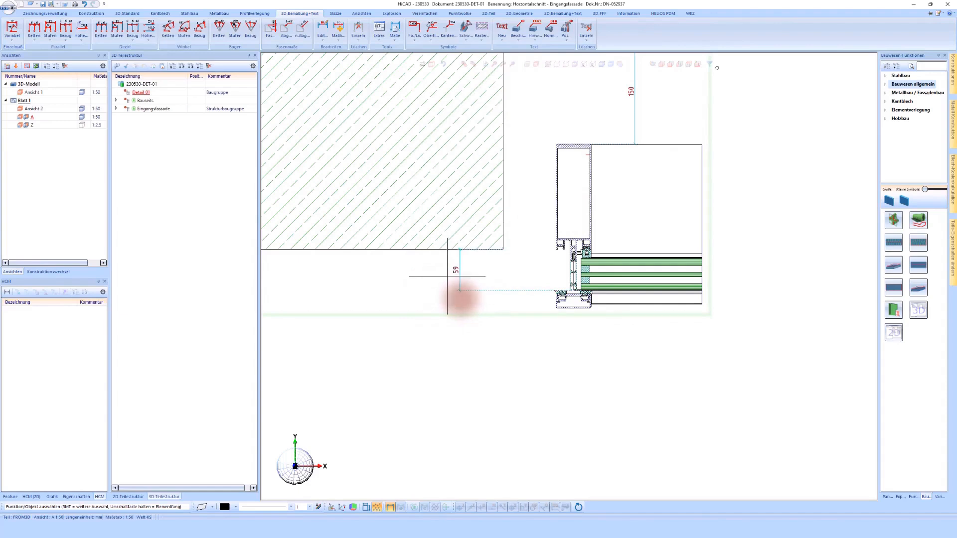
# Move the Eingangsfassade facade element by 59-120, using the glazing's outer face and the hatched wall's lower edge as line elements
pyautogui.click(566, 150)
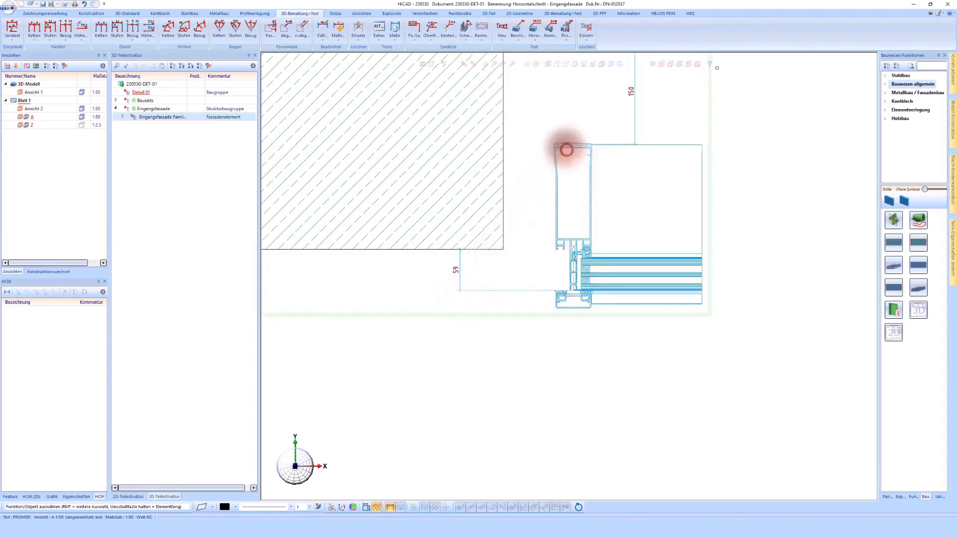
pyautogui.rightClick(569, 155)
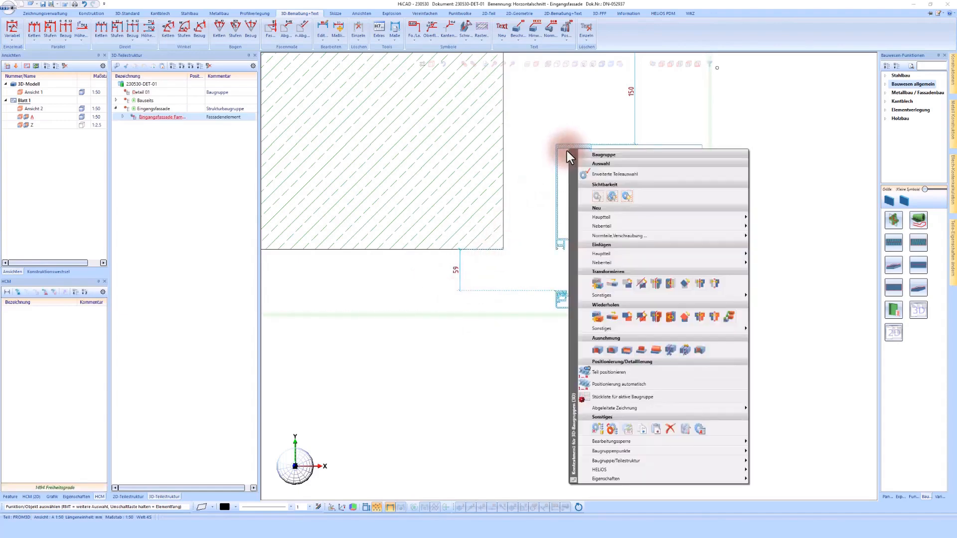
pyautogui.click(642, 284)
pyautogui.scroll(6, 642, 284)
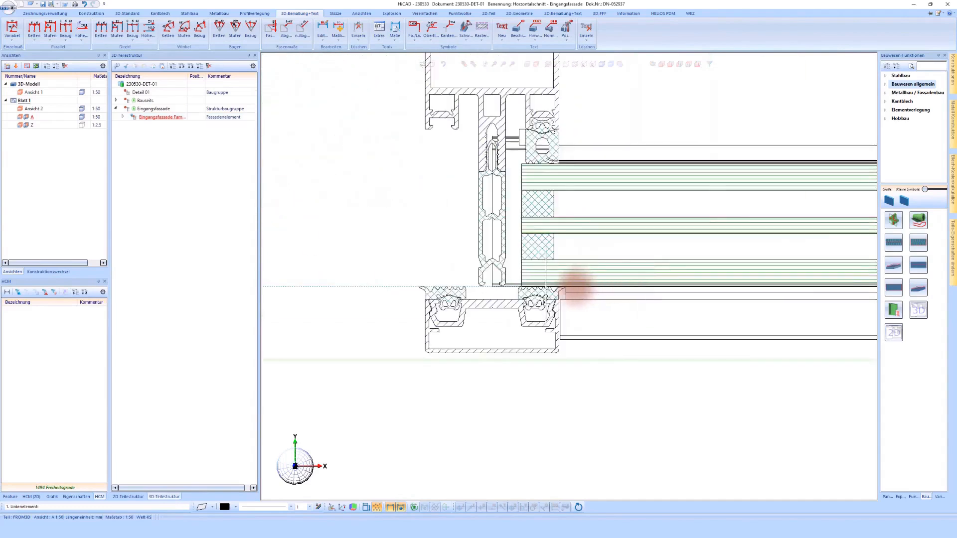
pyautogui.click(507, 287)
pyautogui.scroll(-8, 507, 287)
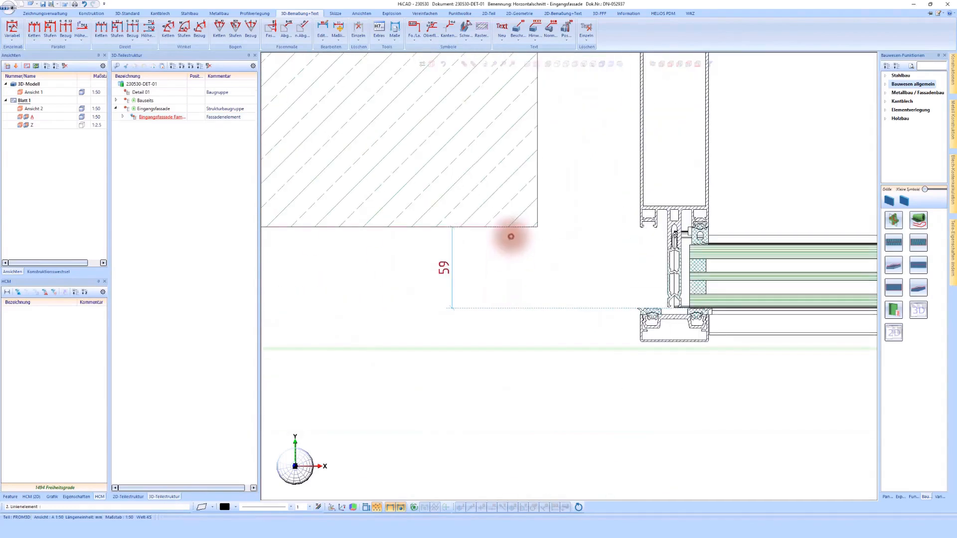
pyautogui.click(511, 237)
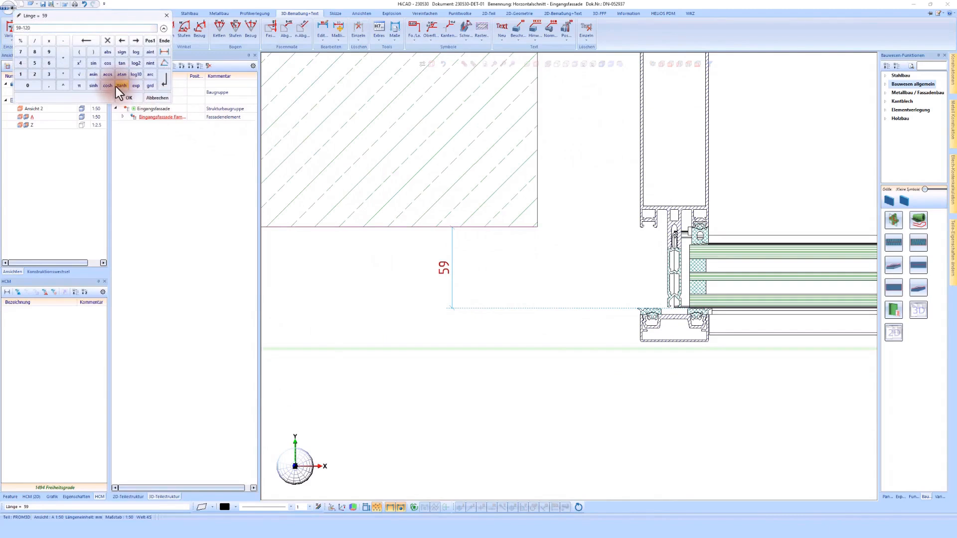
pyautogui.click(125, 97)
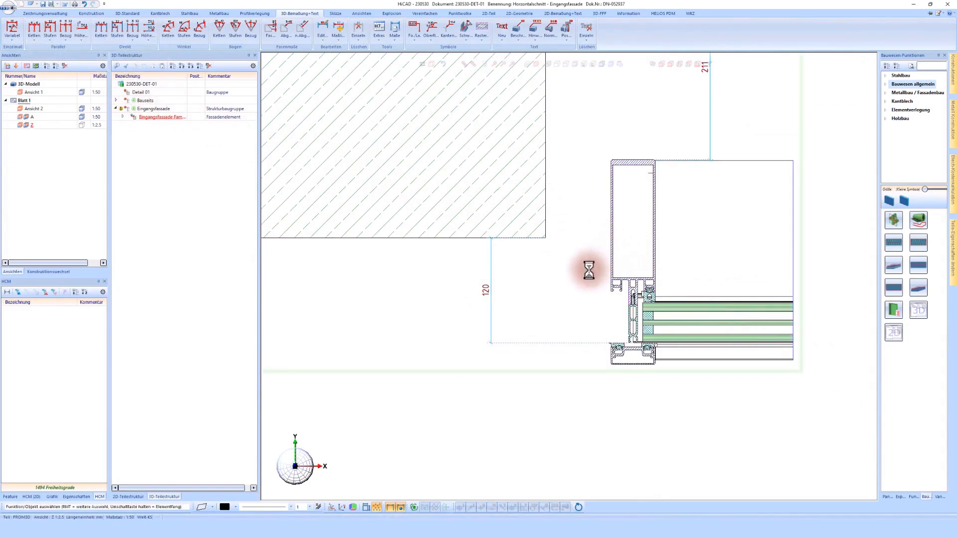
# Switch to the overall model DN-052930 and update the referenced Eingangsfassade part to its newer version
pyautogui.scroll(-5, 588, 270)
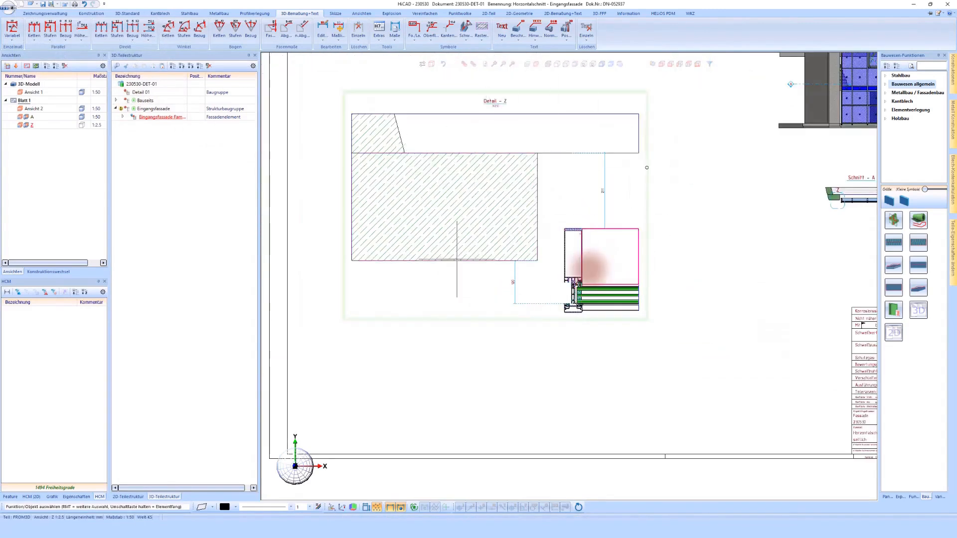
pyautogui.scroll(-2, 457, 260)
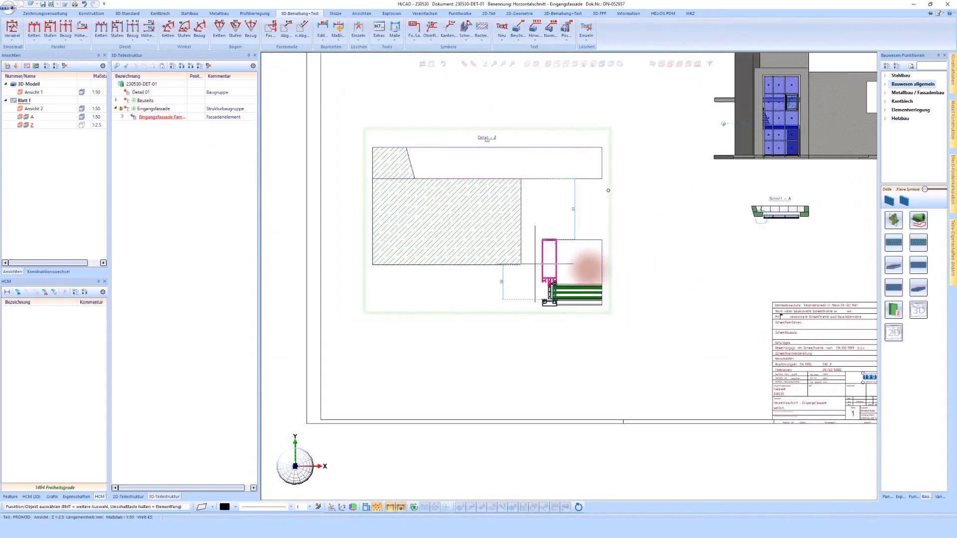
pyautogui.scroll(2, 588, 267)
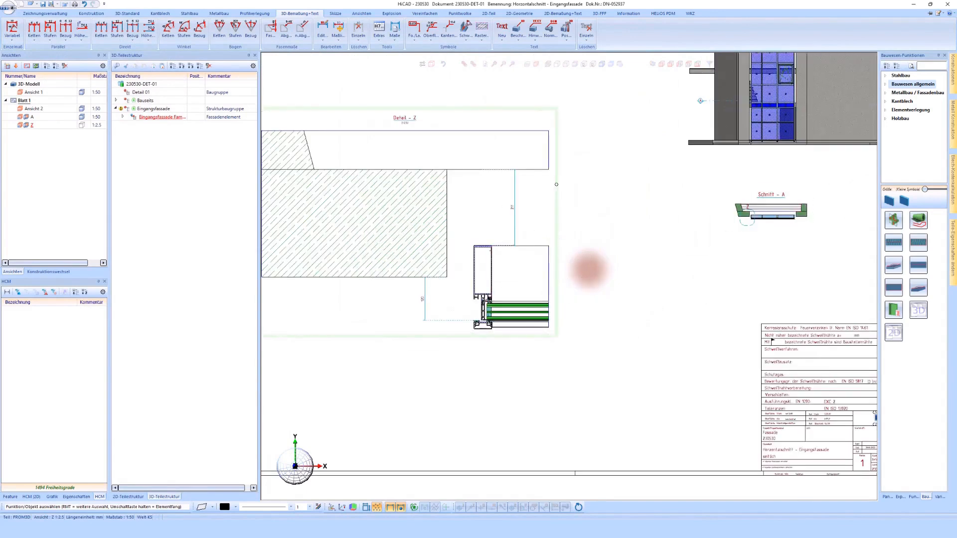
pyautogui.scroll(5, 768, 215)
pyautogui.scroll(-3, 723, 252)
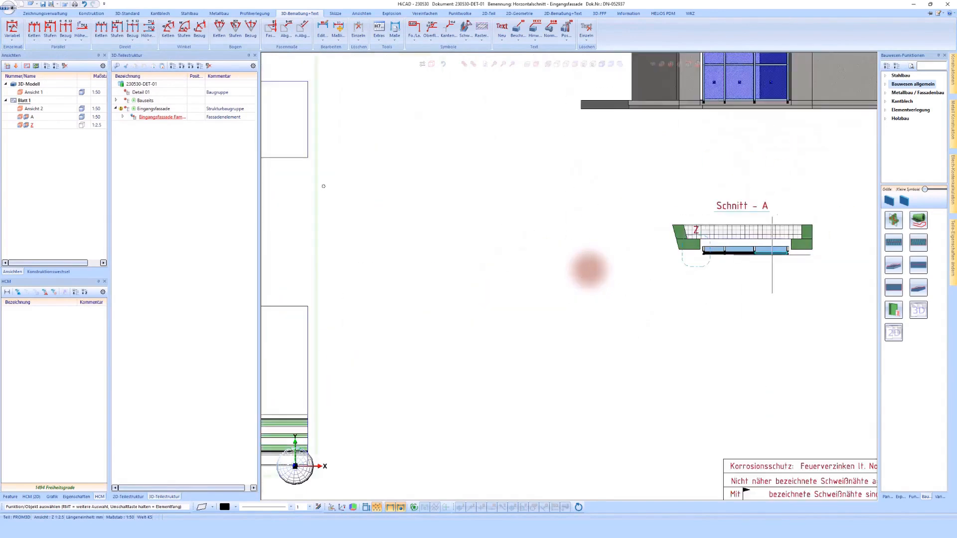
pyautogui.click(56, 272)
pyautogui.click(42, 76)
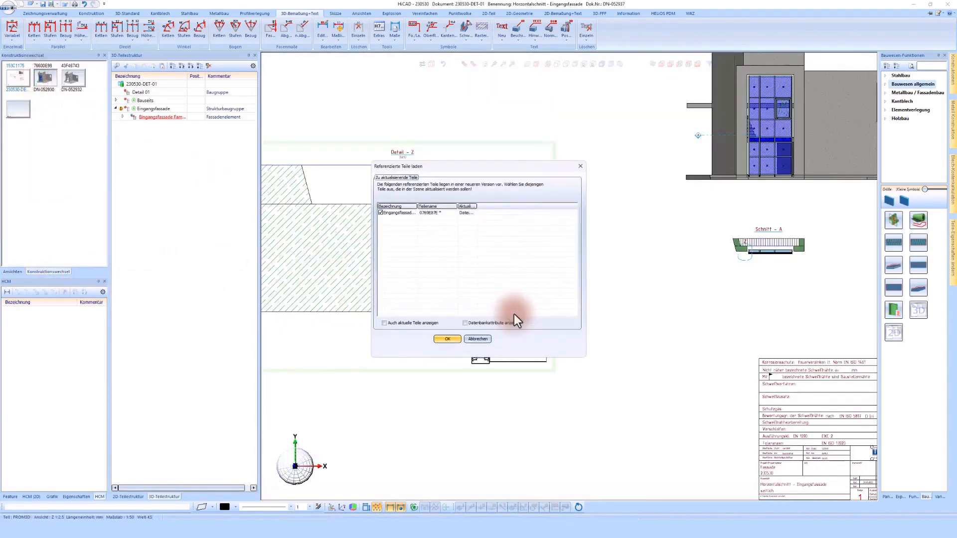
pyautogui.click(447, 339)
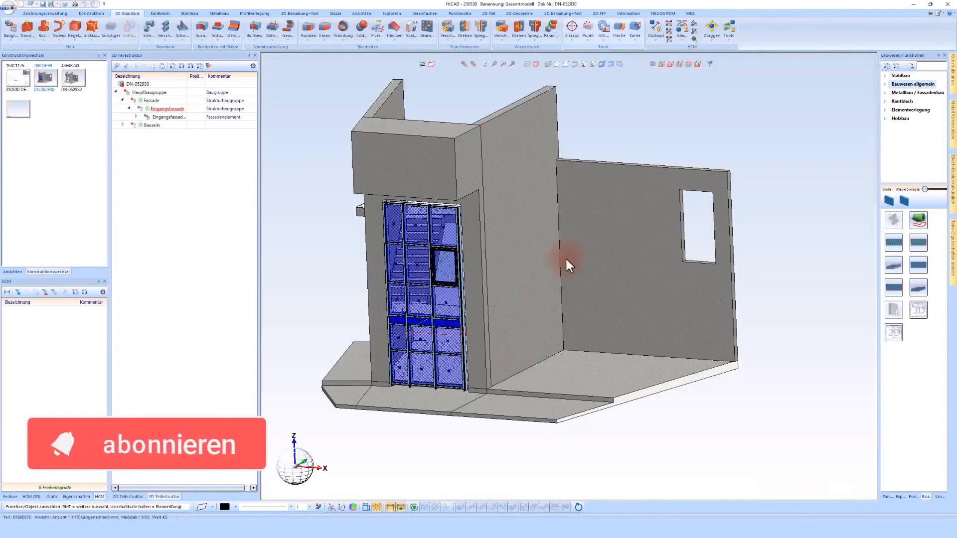
# In front view, create a section view with depth limit 1000 along a horizontal line through the entrance facade and place it below
pyautogui.click(669, 64)
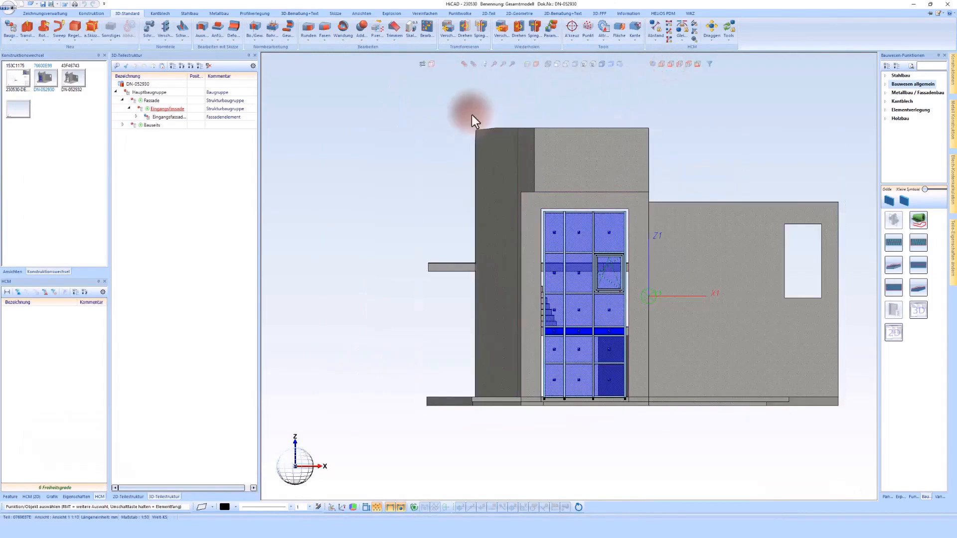
pyautogui.rightClick(472, 116)
pyautogui.click(563, 144)
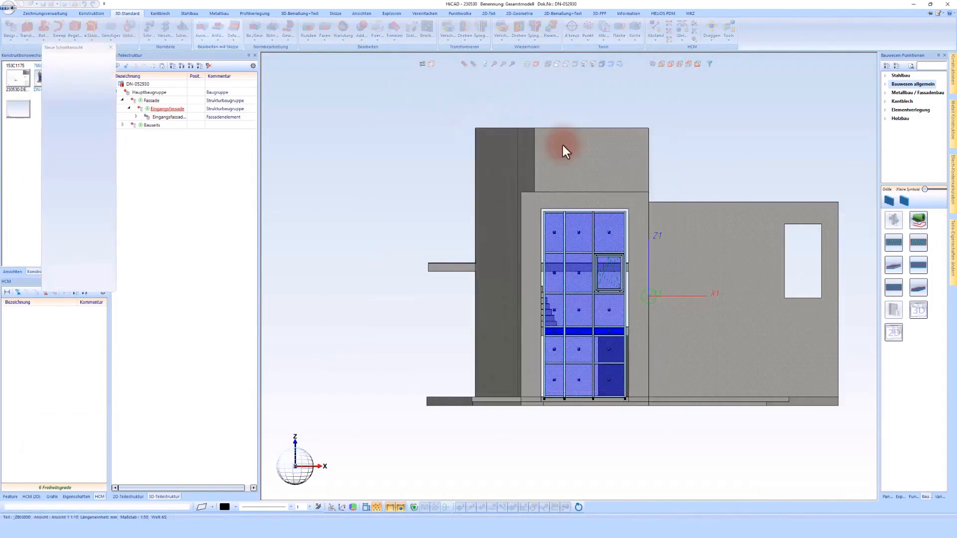
pyautogui.click(89, 28)
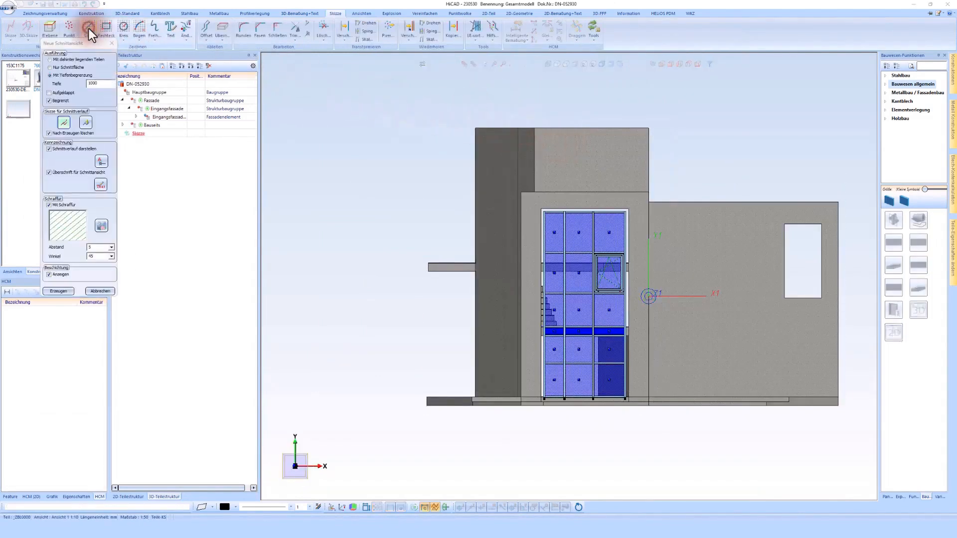
pyautogui.click(454, 237)
pyautogui.click(583, 240)
pyautogui.click(143, 216)
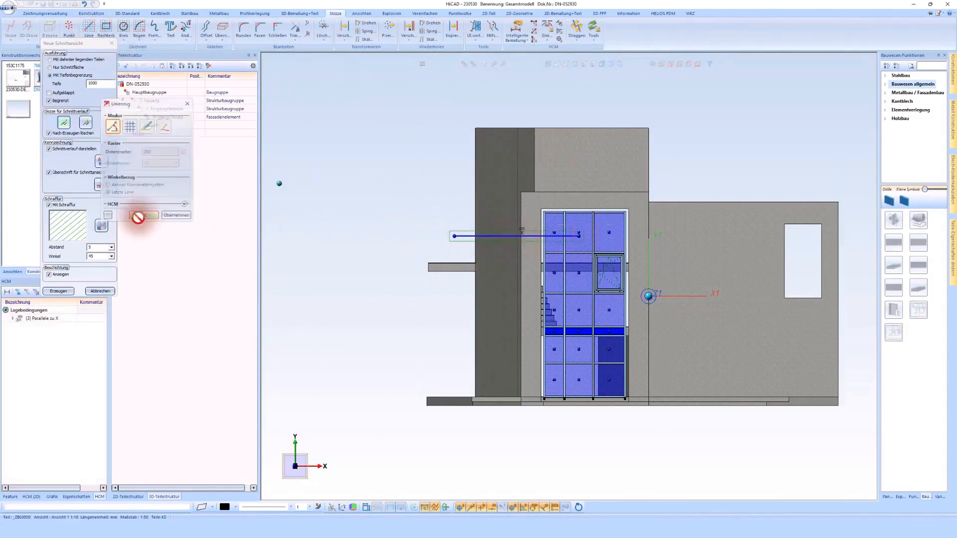
pyautogui.click(58, 291)
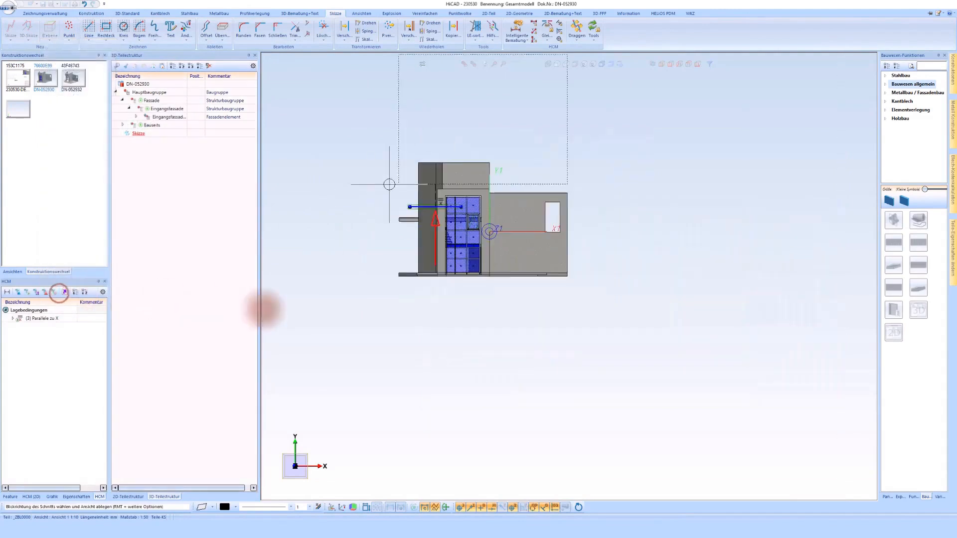
pyautogui.click(438, 325)
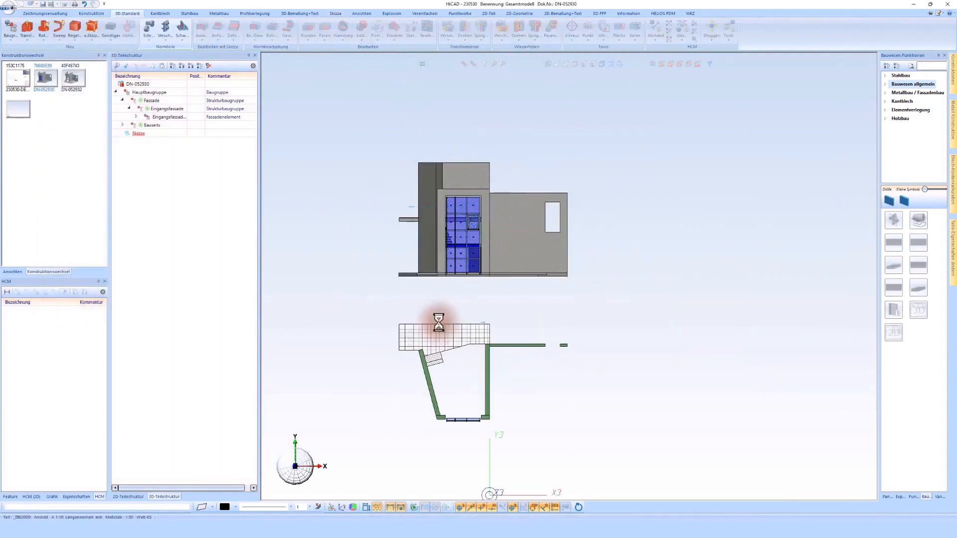
# Add an axis-parallel variable dimension between the hatched wall's lower edge and the glazing's outer face in the new section view
pyautogui.scroll(10, 439, 323)
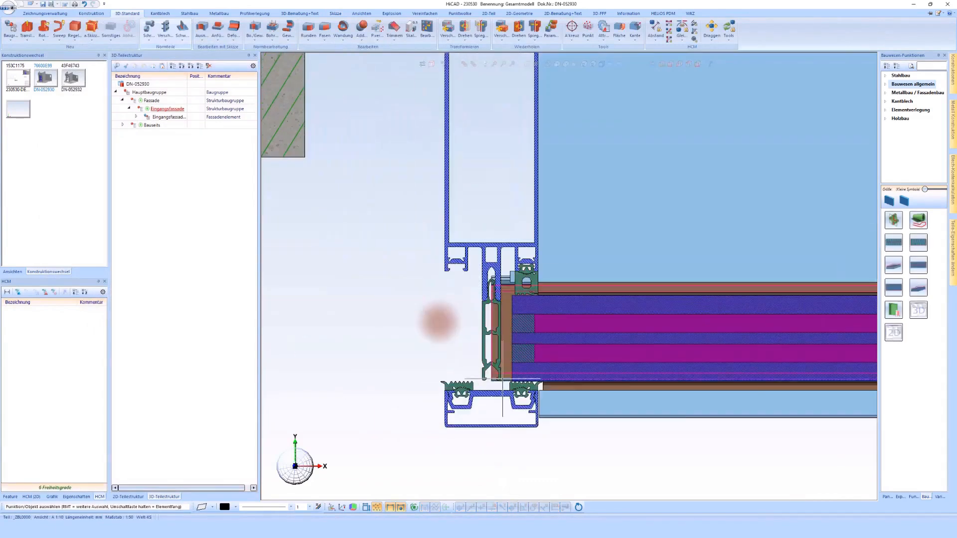
pyautogui.click(299, 14)
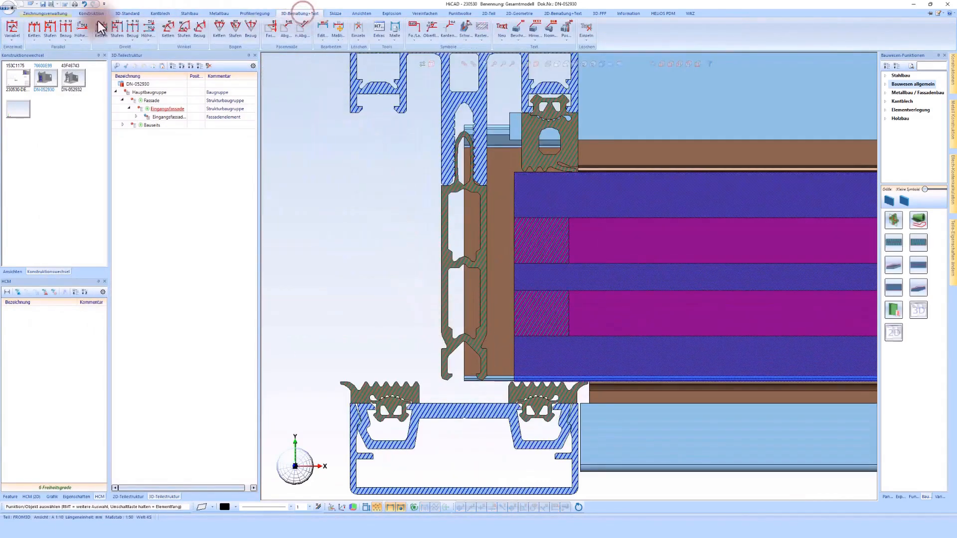
pyautogui.click(13, 29)
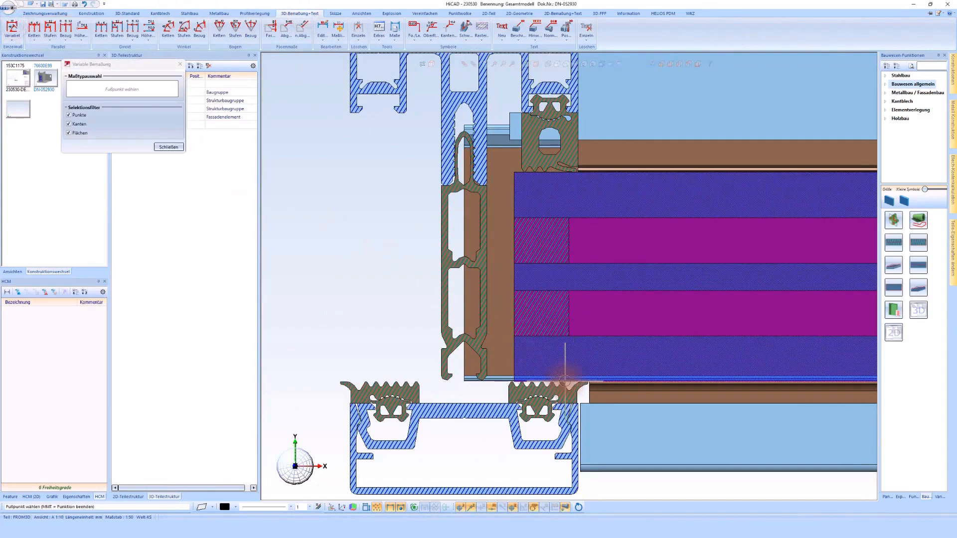
pyautogui.scroll(-6, 565, 379)
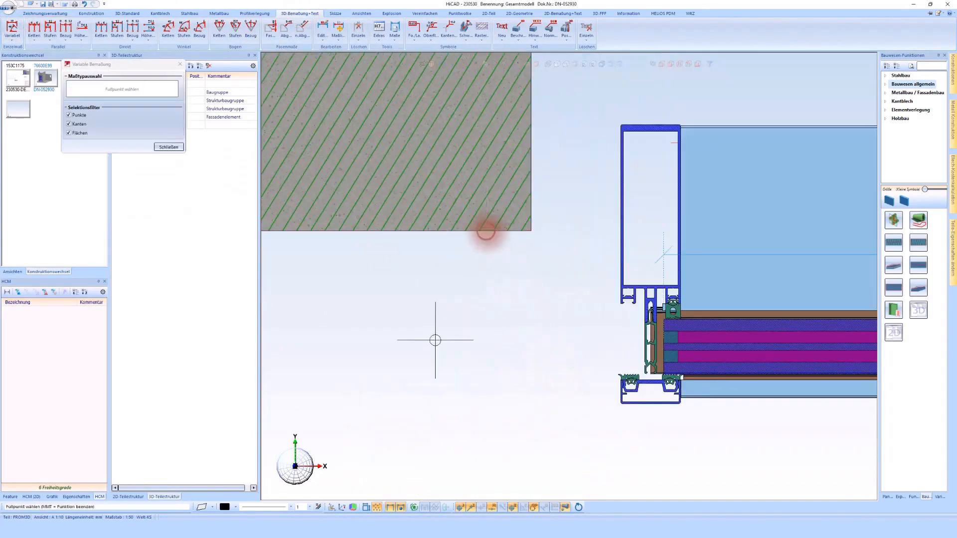
pyautogui.click(504, 229)
pyautogui.scroll(5, 689, 382)
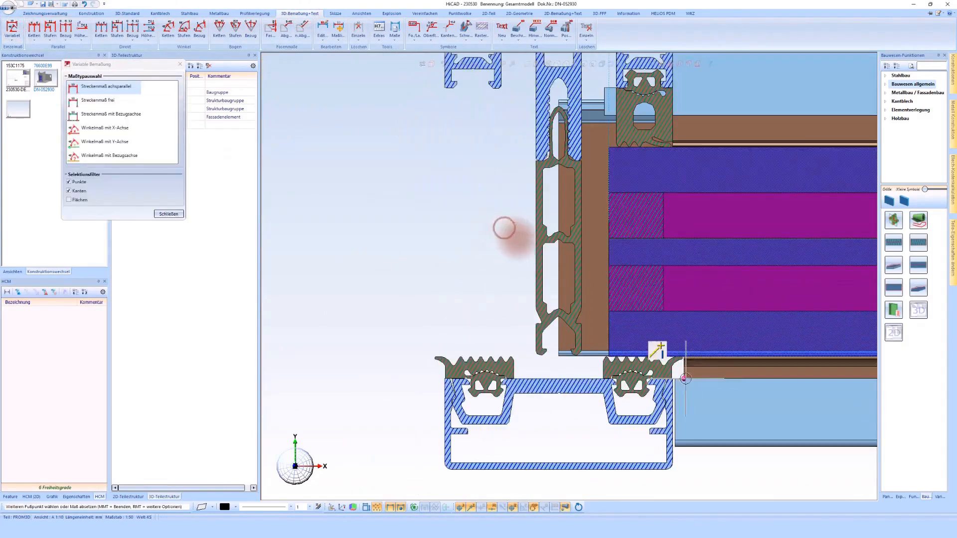
pyautogui.click(713, 355)
pyautogui.scroll(-5, 698, 349)
pyautogui.click(449, 321)
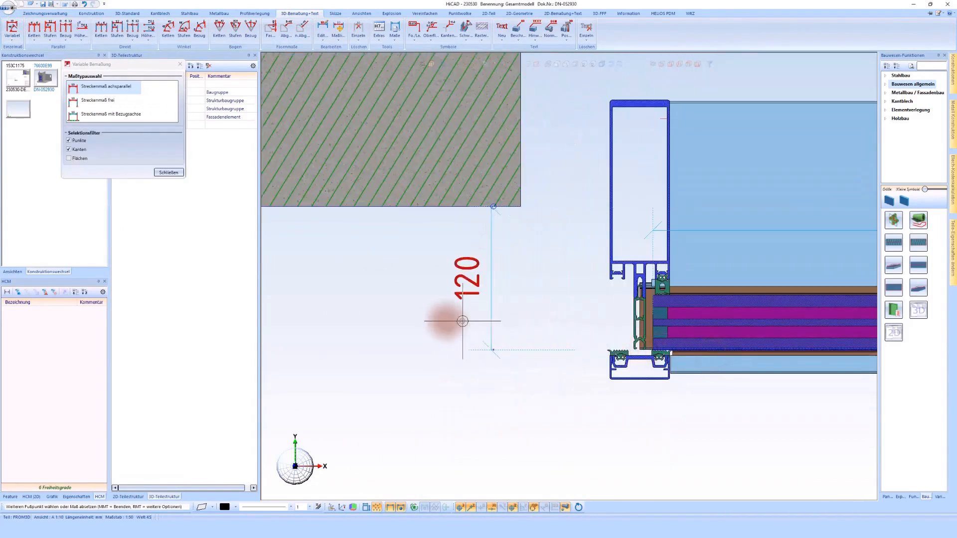
pyautogui.middleClick(444, 321)
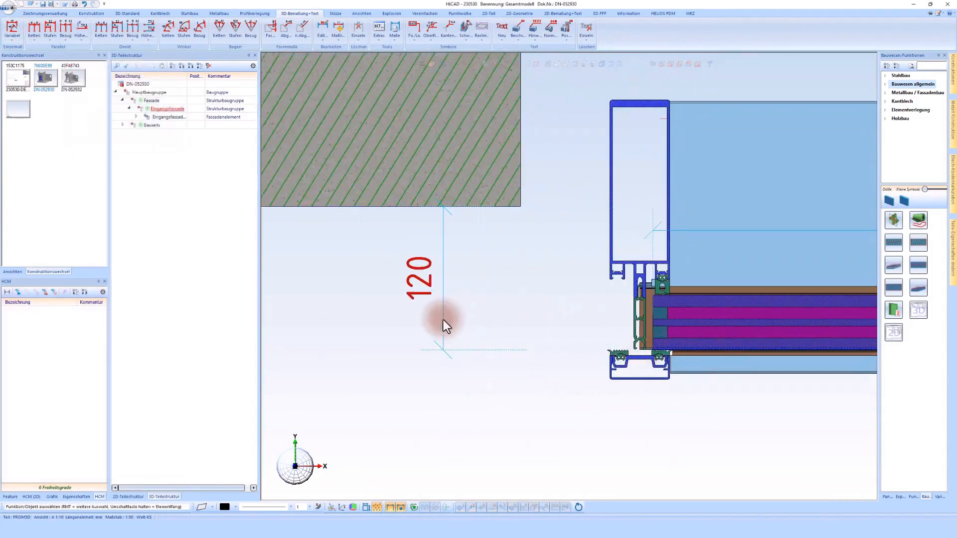
# Switch back to the detail drawing 230530-DET-01
pyautogui.click(47, 78)
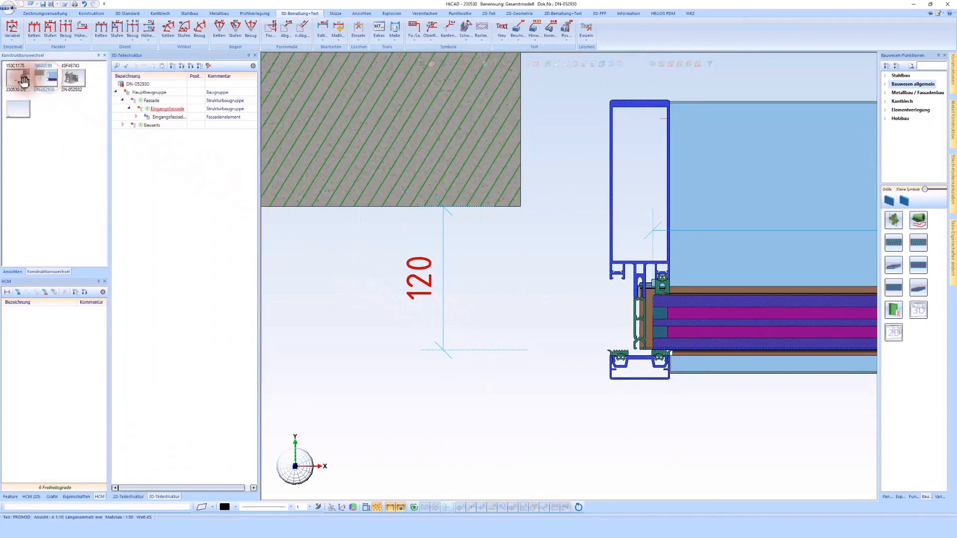
pyautogui.scroll(-2, 648, 275)
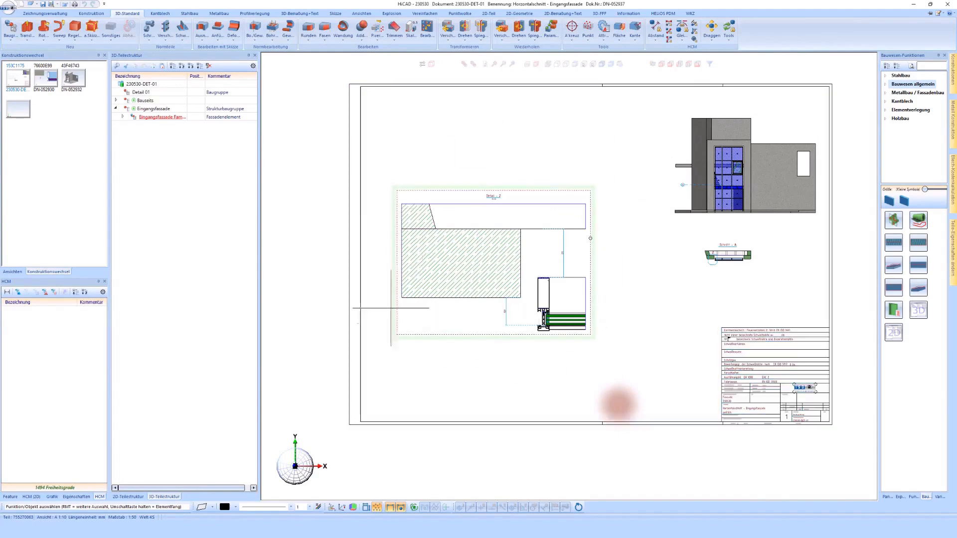
pyautogui.click(602, 331)
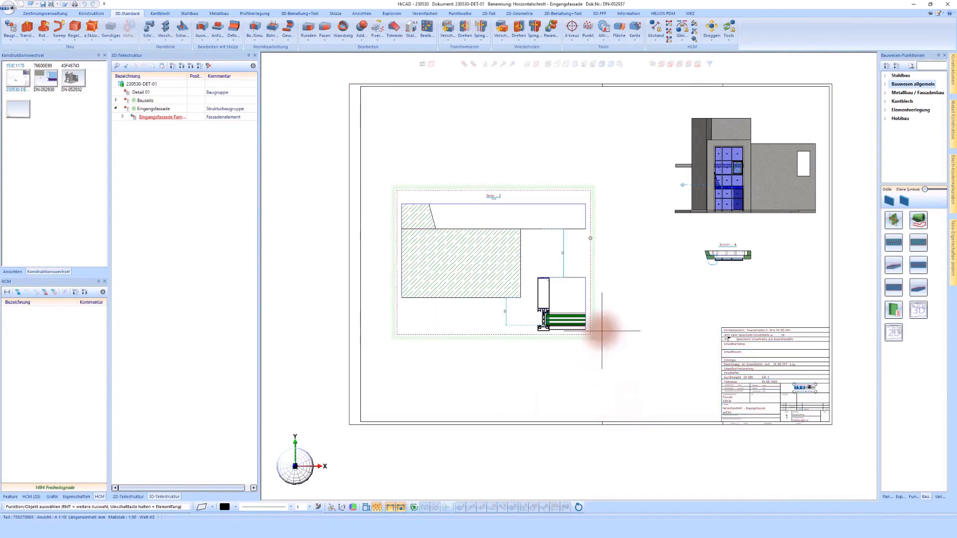
pyautogui.click(586, 382)
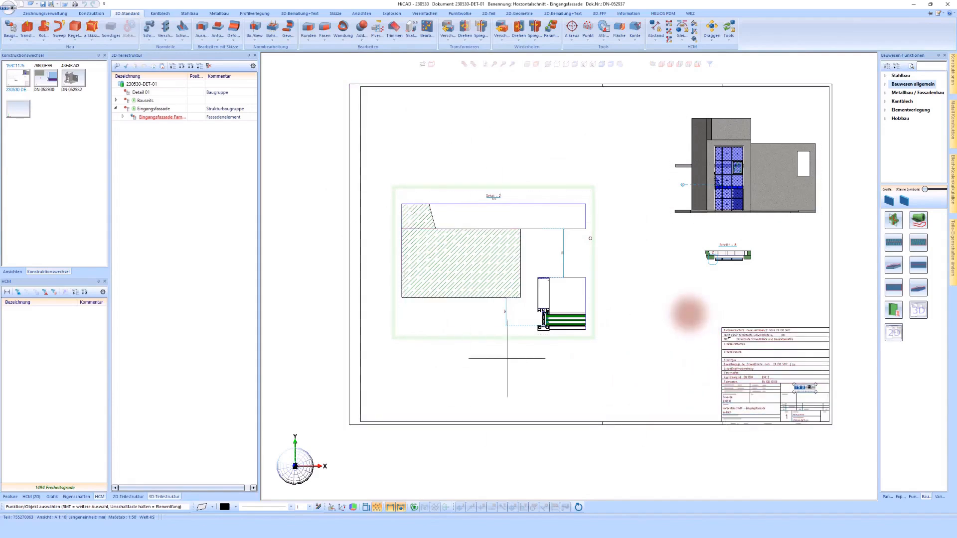
# Examine section marker A on the facade's front view and the layout of the whole drawing sheet
pyautogui.scroll(2, 687, 193)
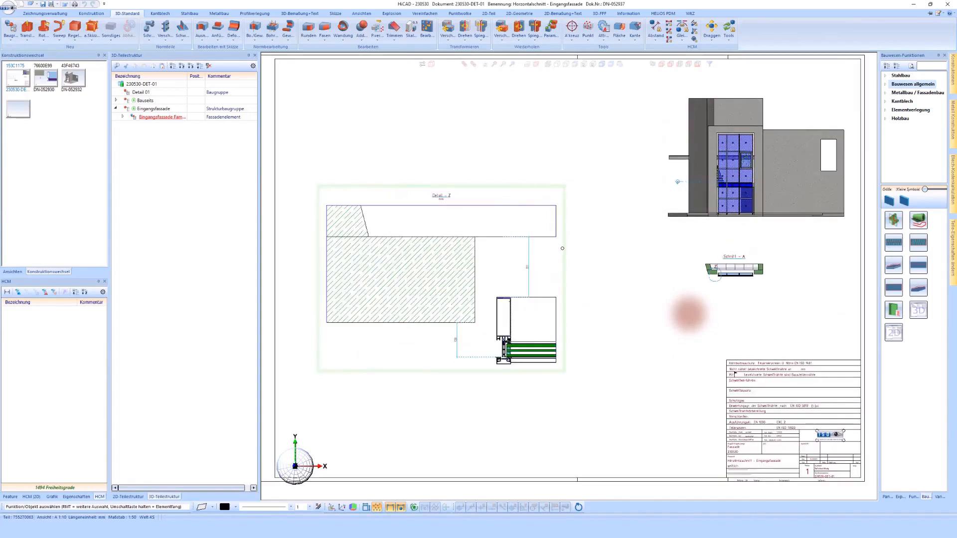
pyautogui.scroll(2, 688, 313)
pyautogui.scroll(4, 688, 313)
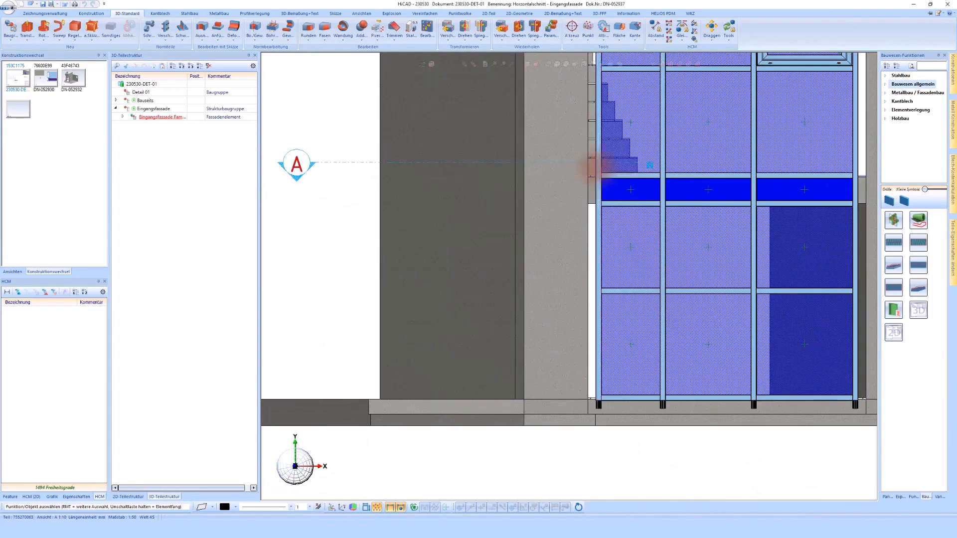
pyautogui.scroll(-2, 598, 179)
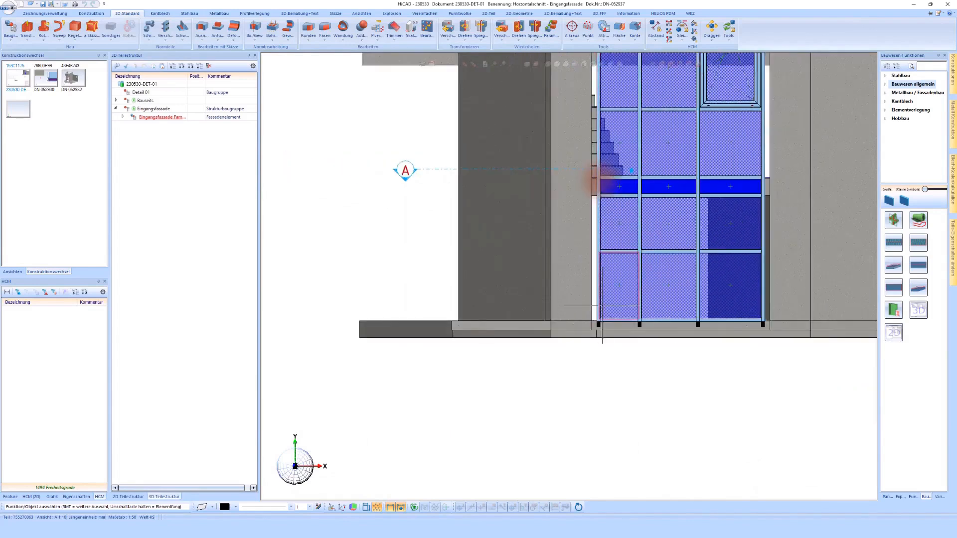
pyautogui.scroll(-5, 593, 184)
pyautogui.scroll(-1, 496, 243)
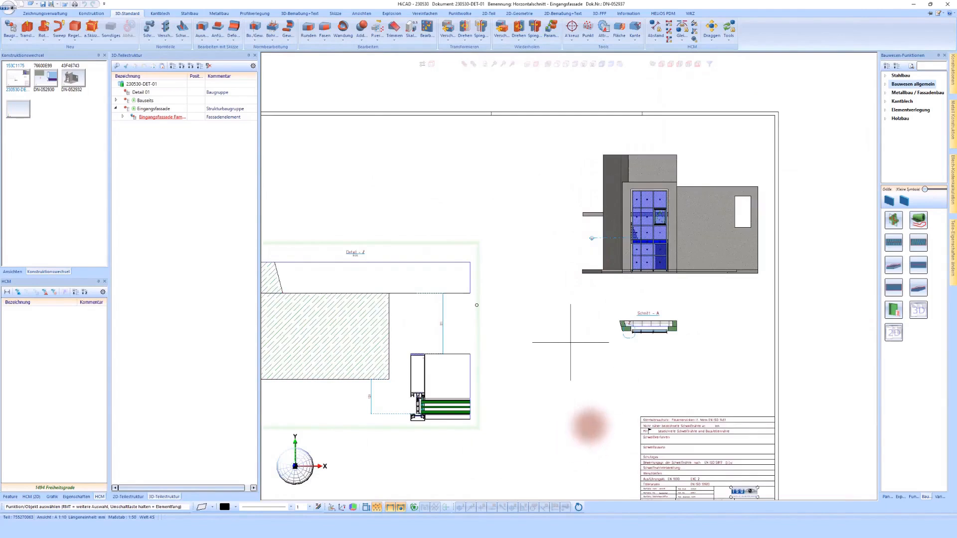
pyautogui.scroll(-2, 563, 317)
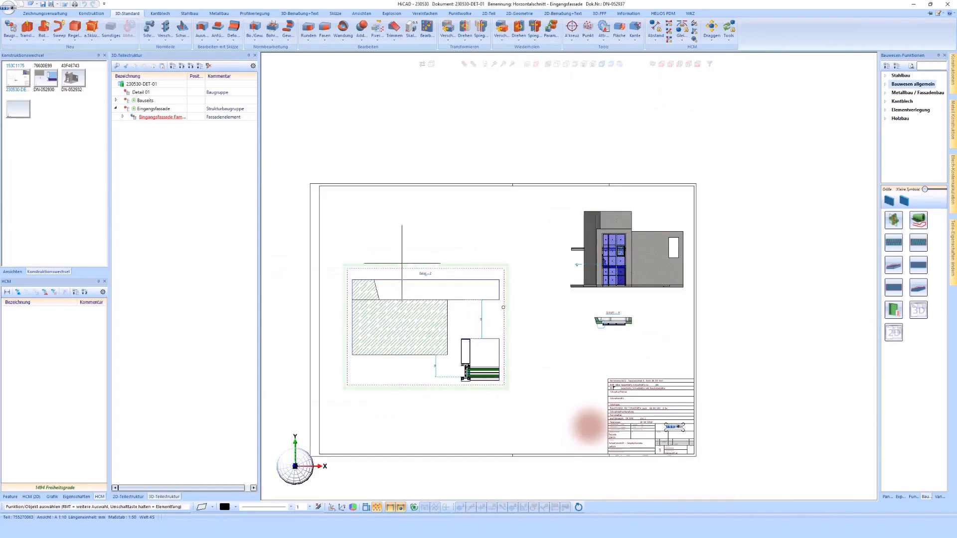